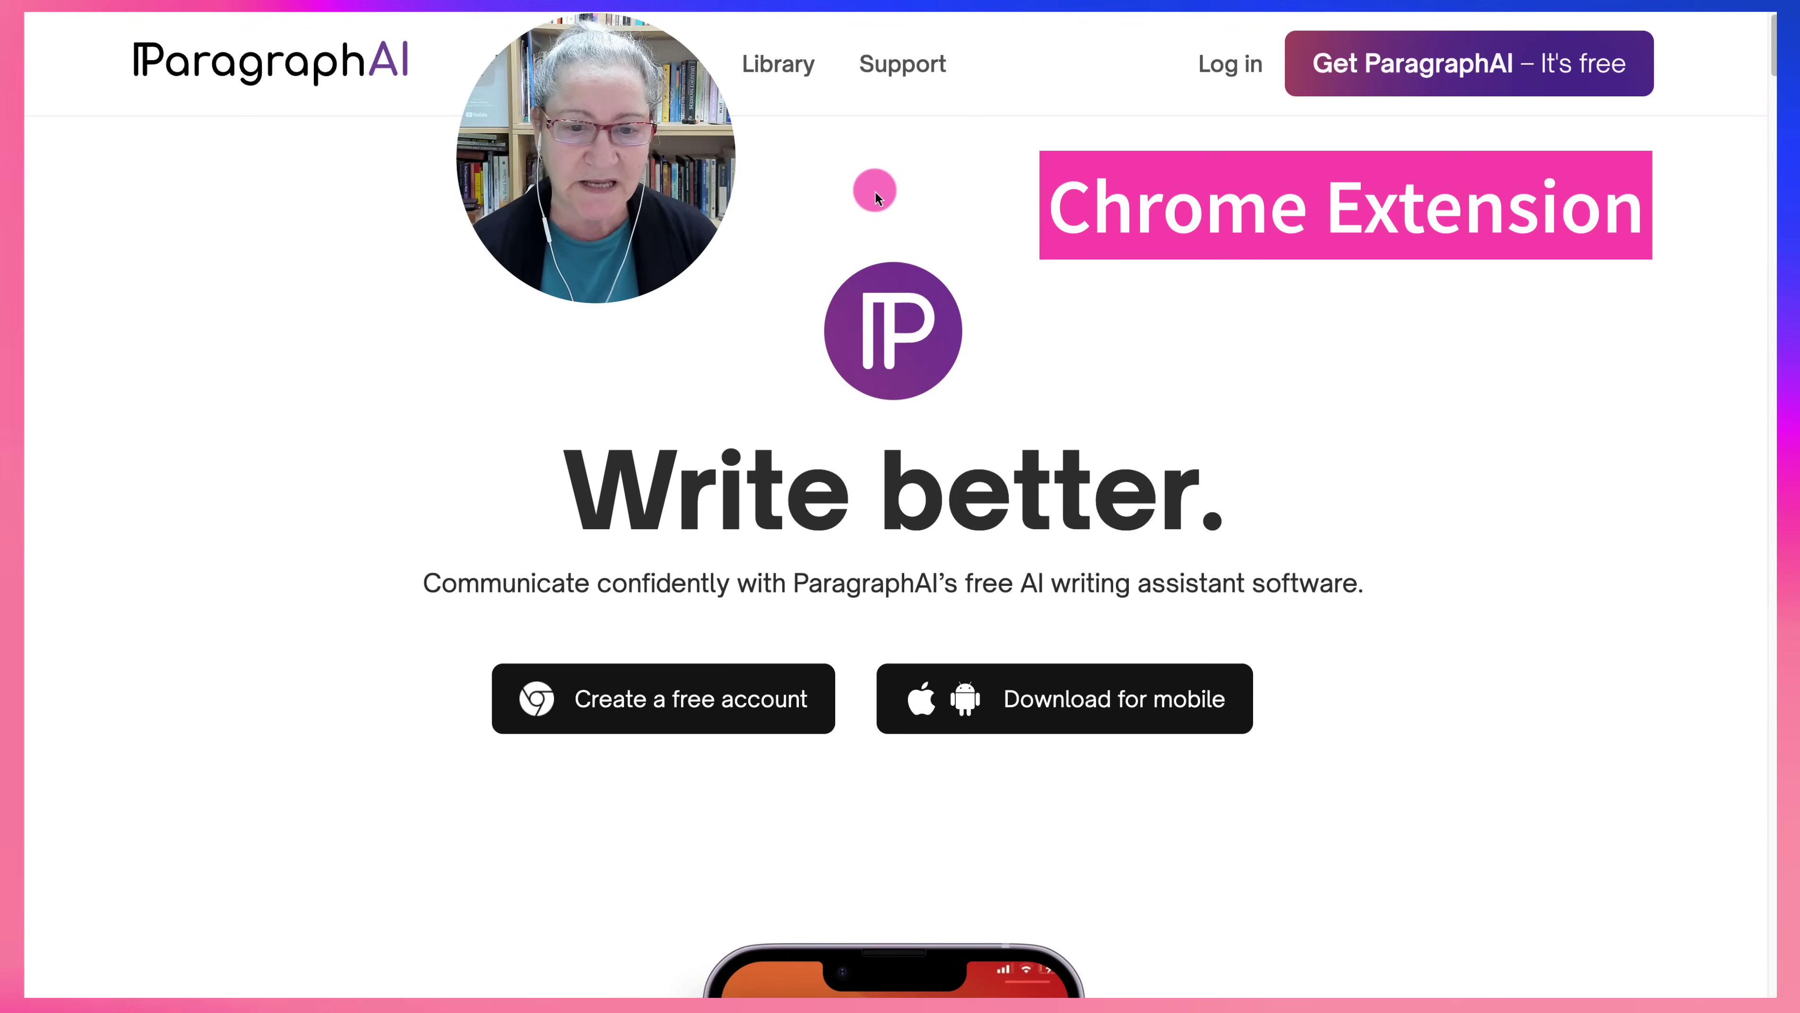
# Launch the ParagraphAI Write page, postpone profile completion, and place the cursor in the empty editor.
pyautogui.click(1065, 683)
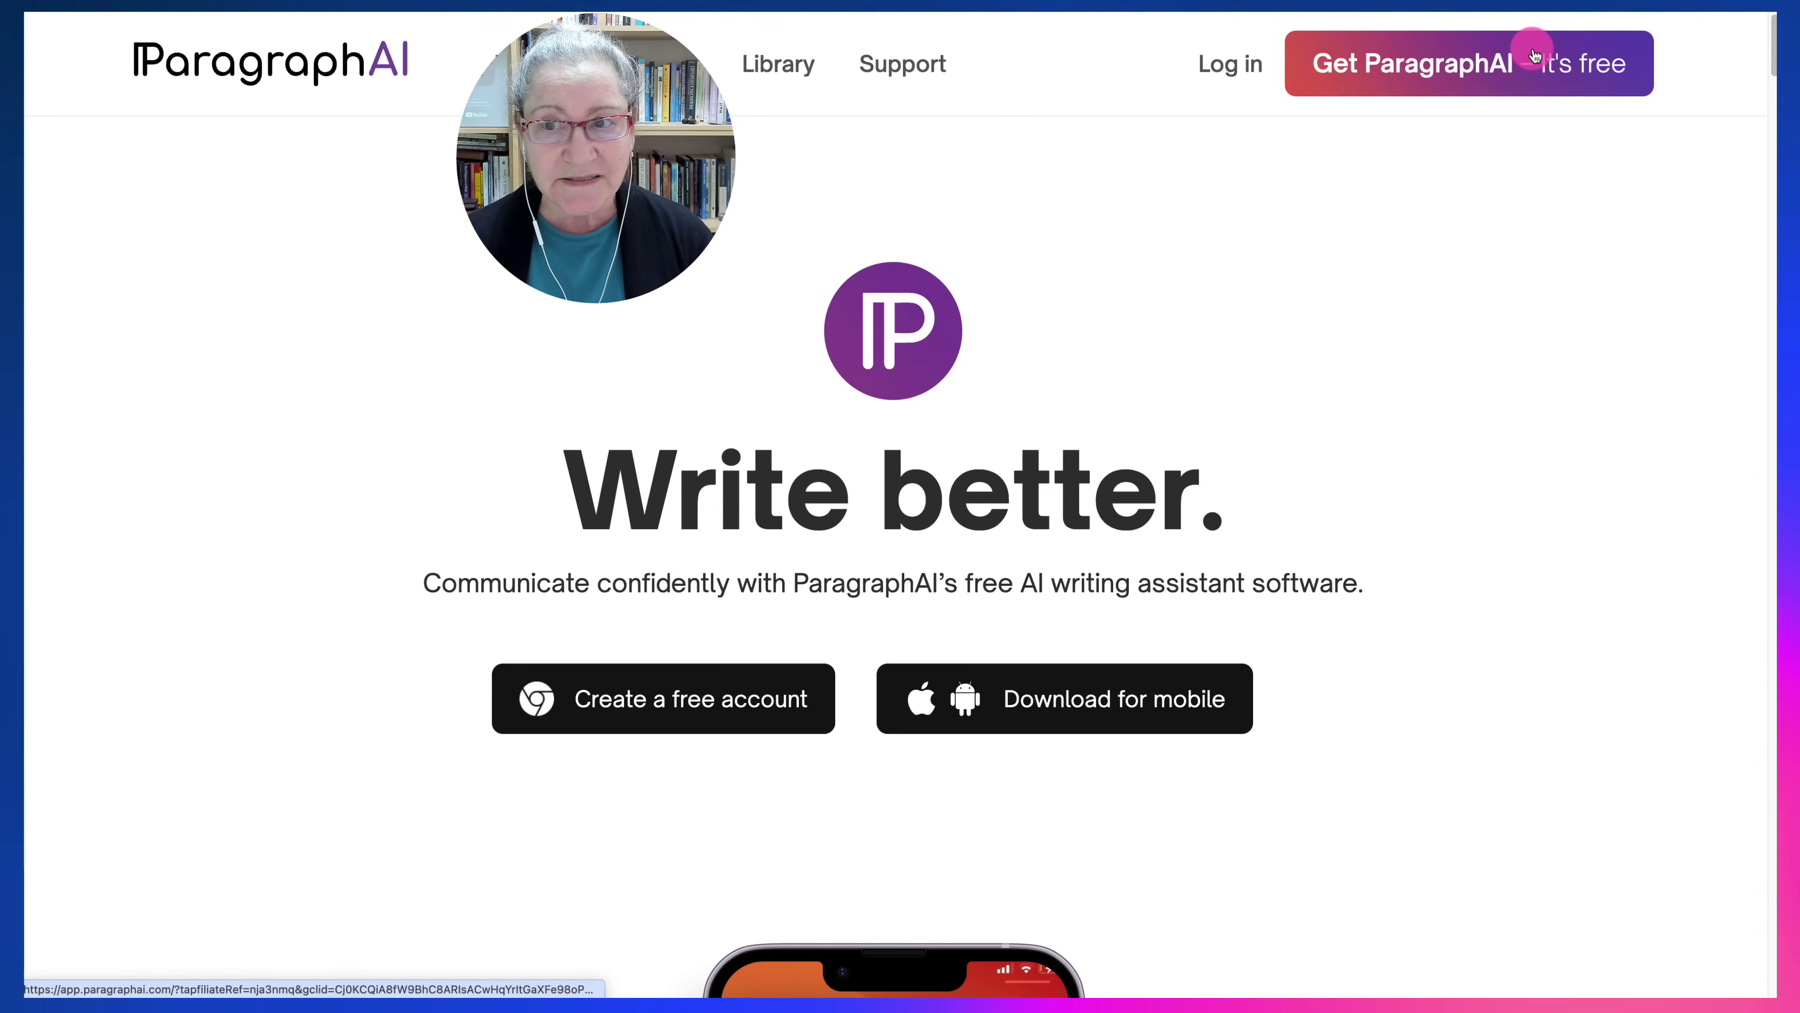
pyautogui.click(1483, 62)
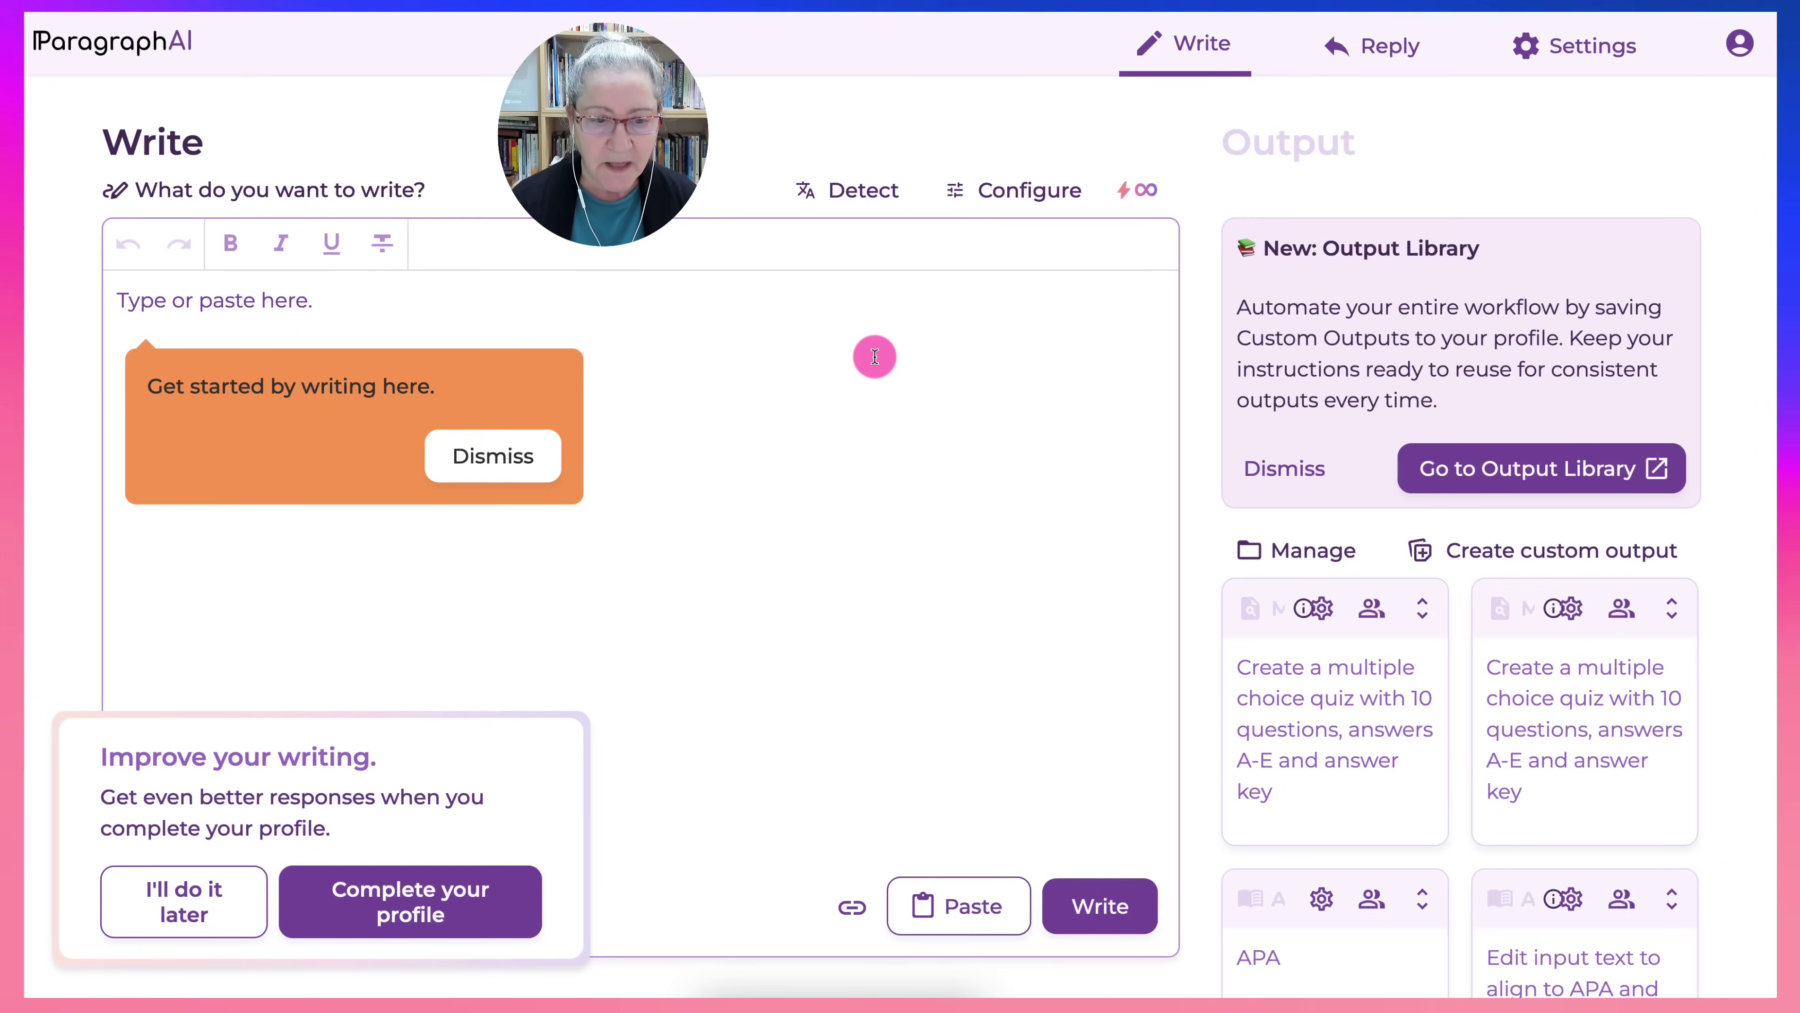
pyautogui.click(191, 904)
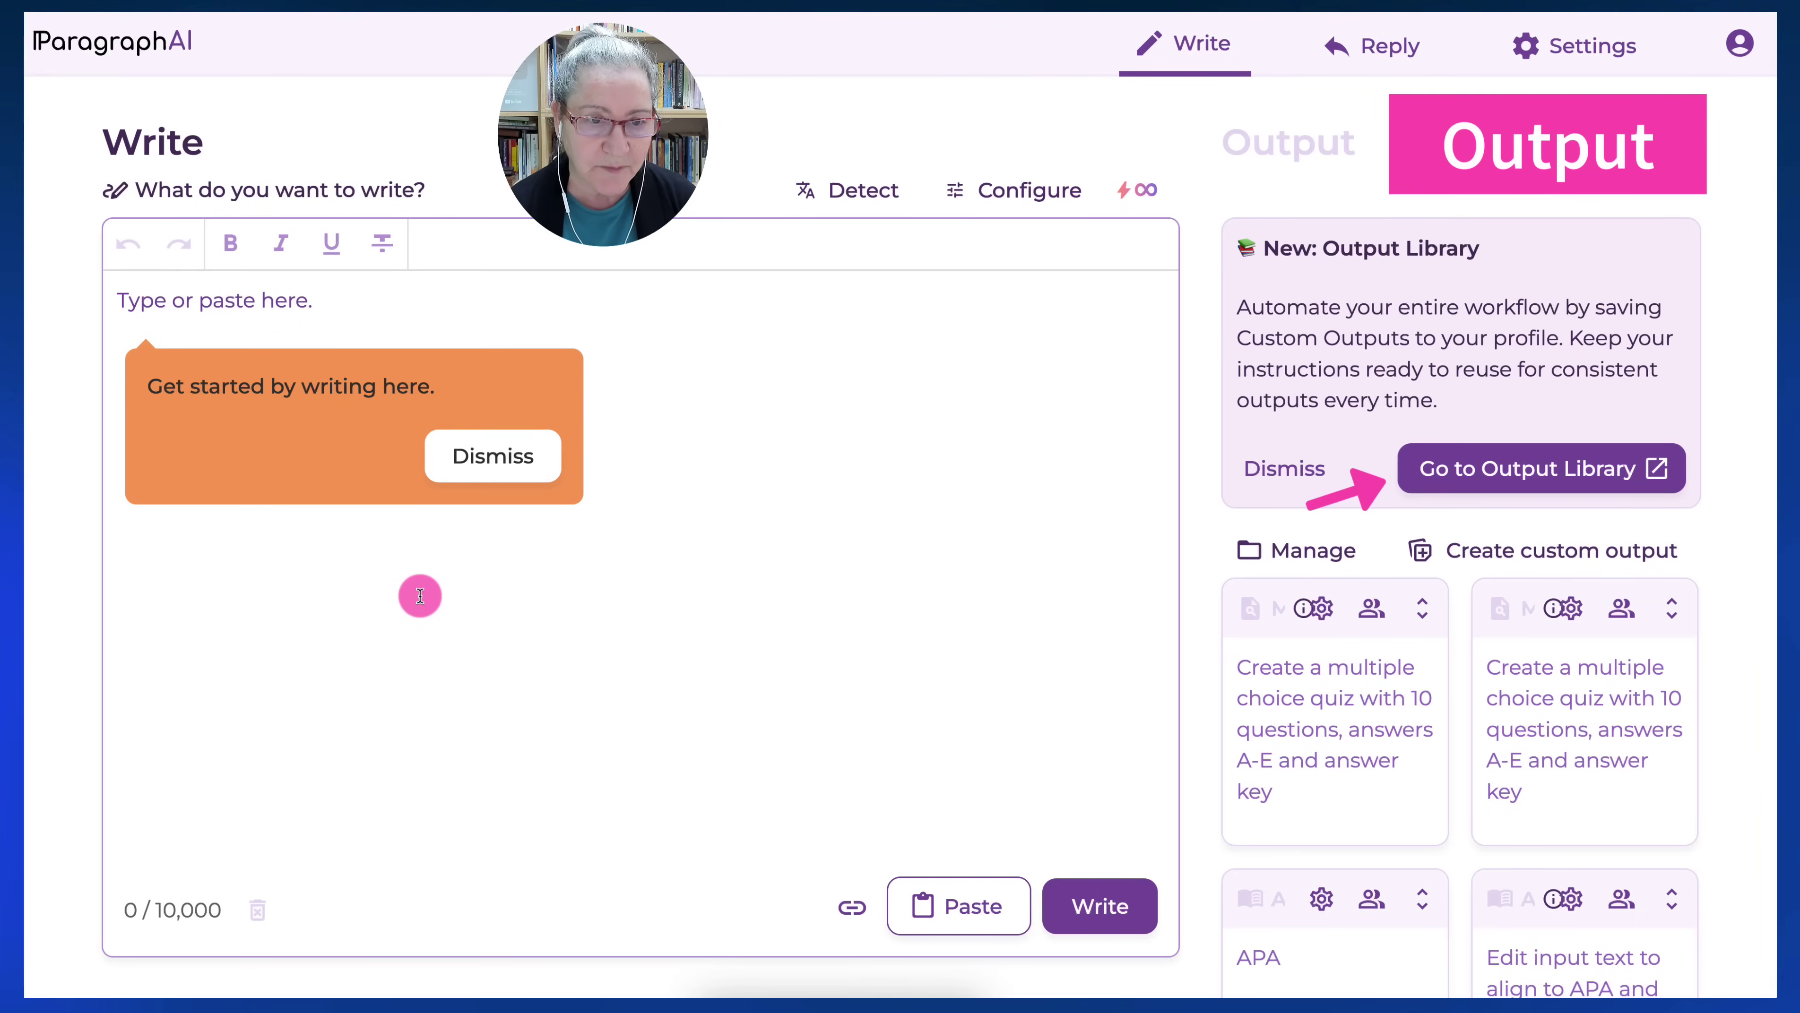
pyautogui.click(288, 313)
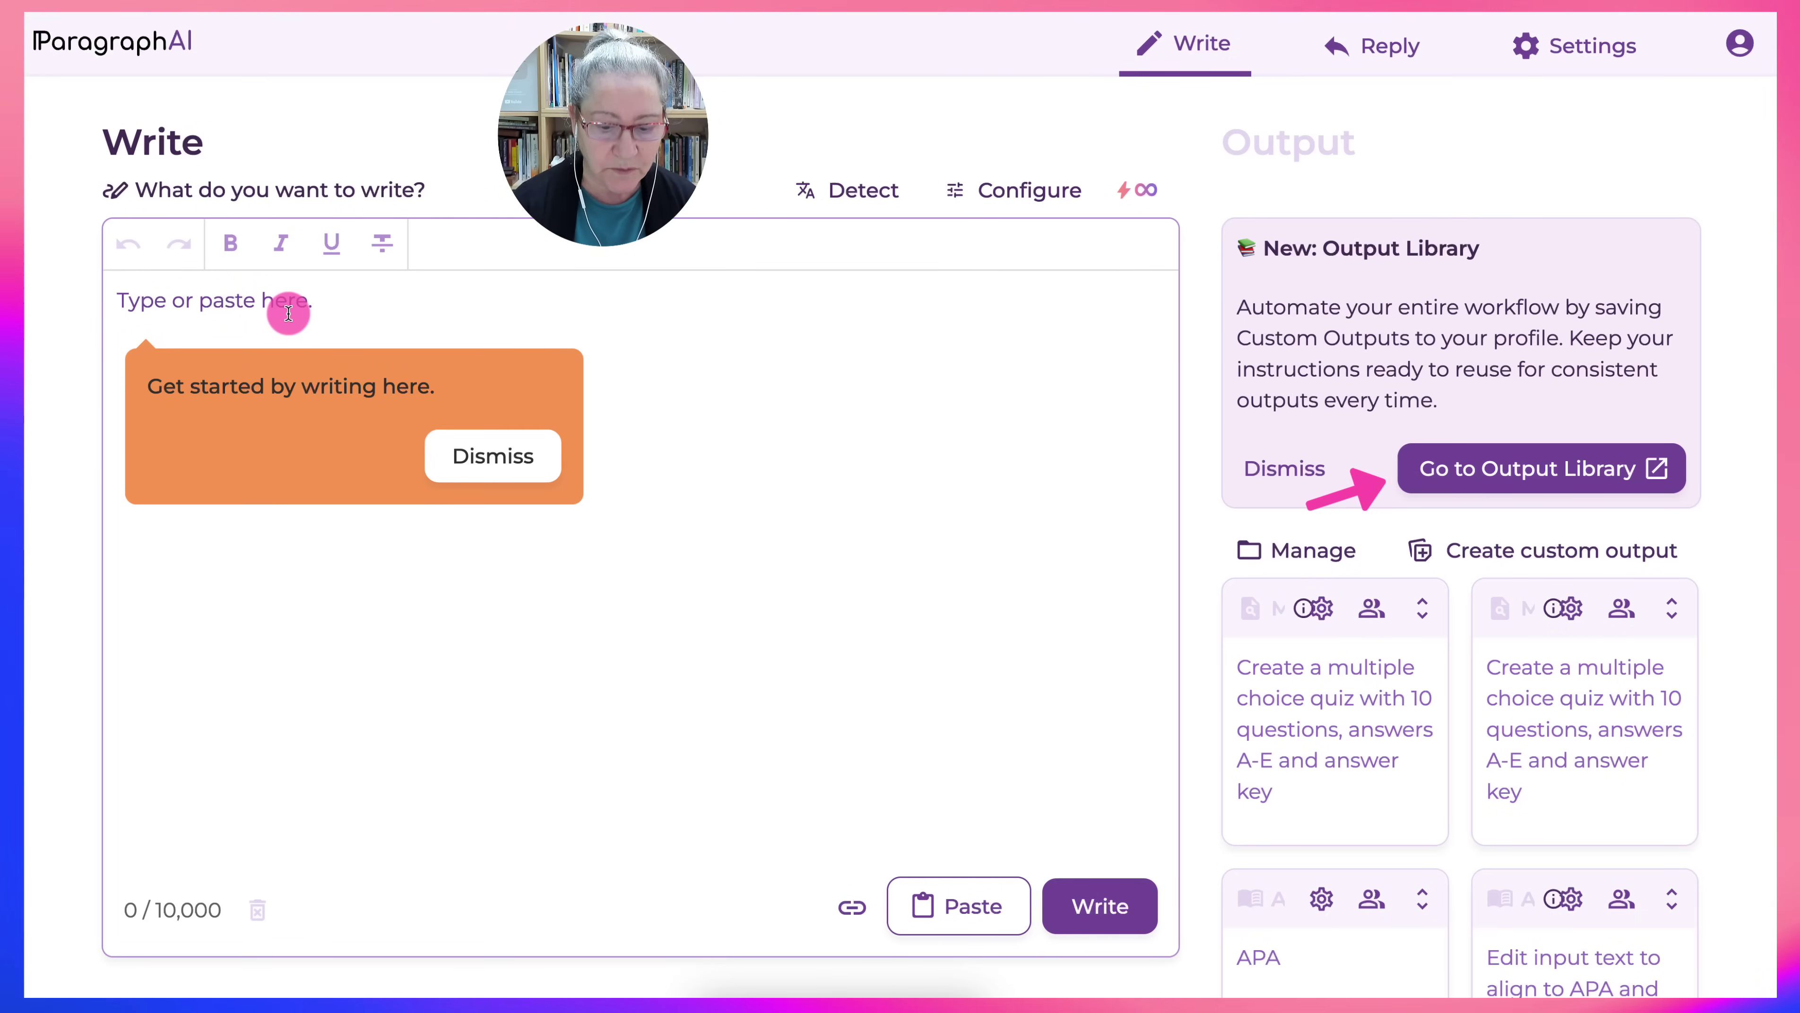
# Paste the 1,618-character cohesion article into the editor and generate outputs with Write.
pyautogui.hotkey('ctrl', 'v')
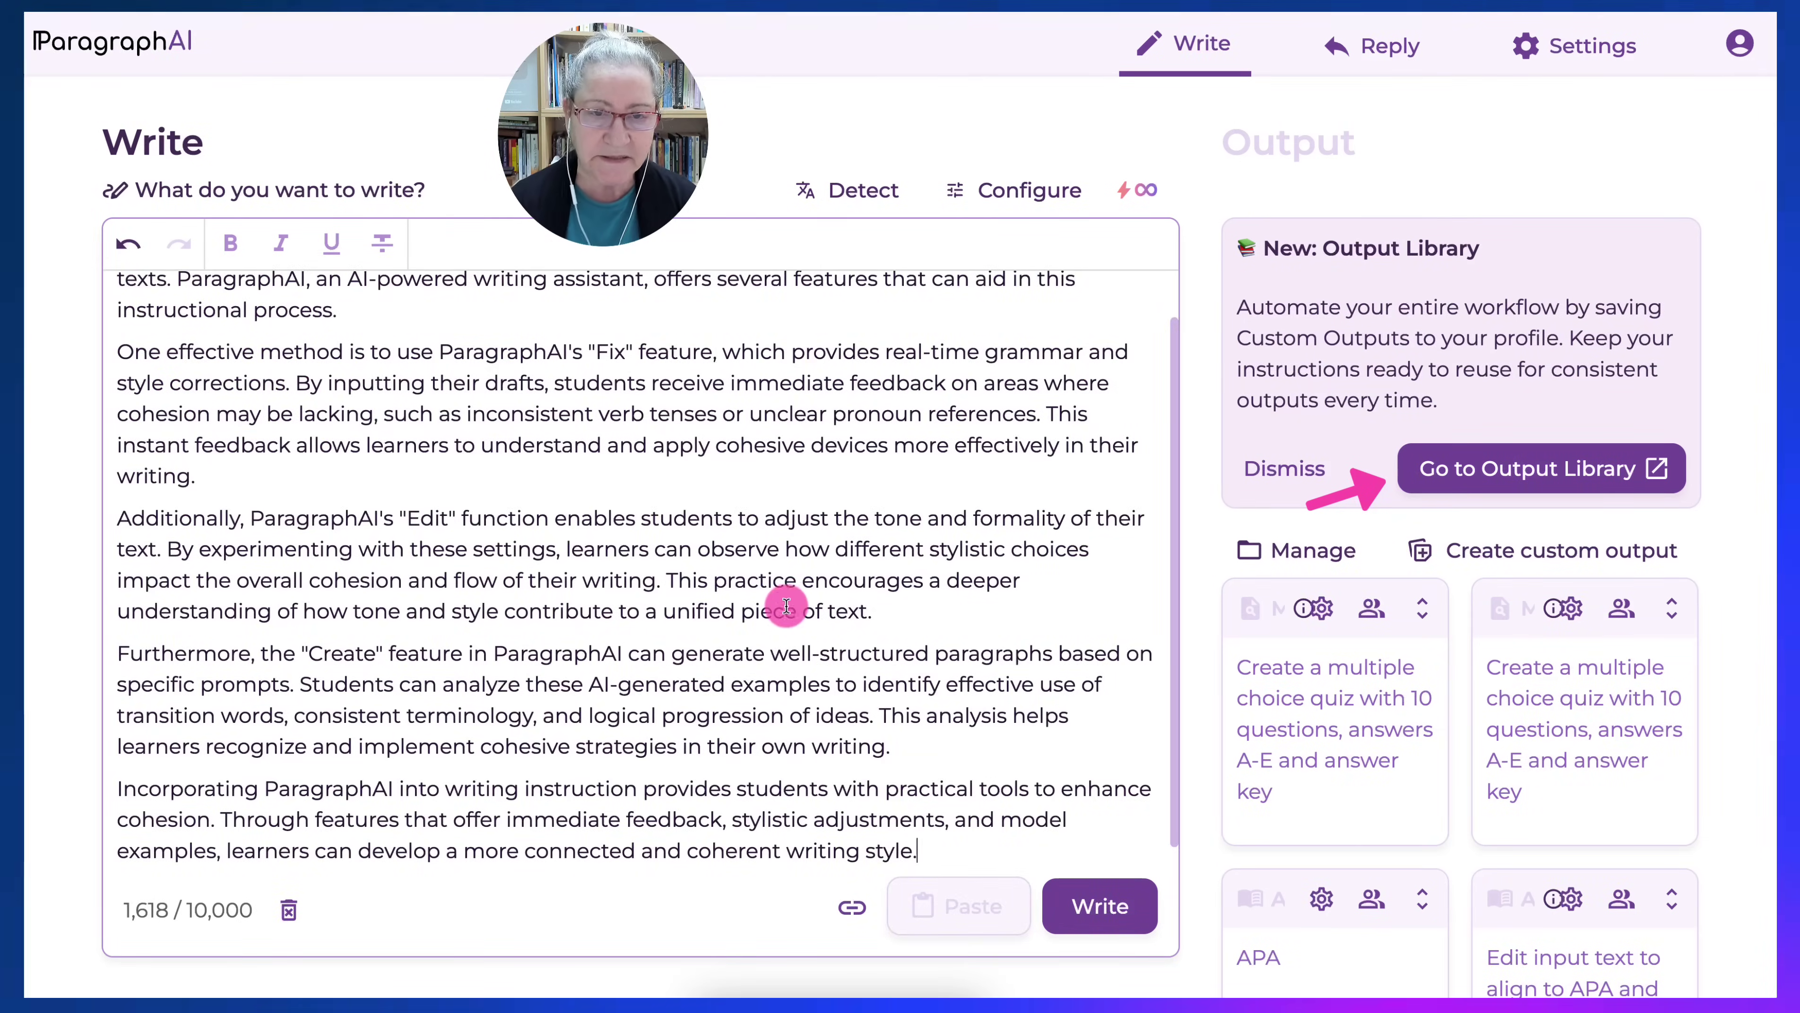
pyautogui.scroll(-1, 765, 596)
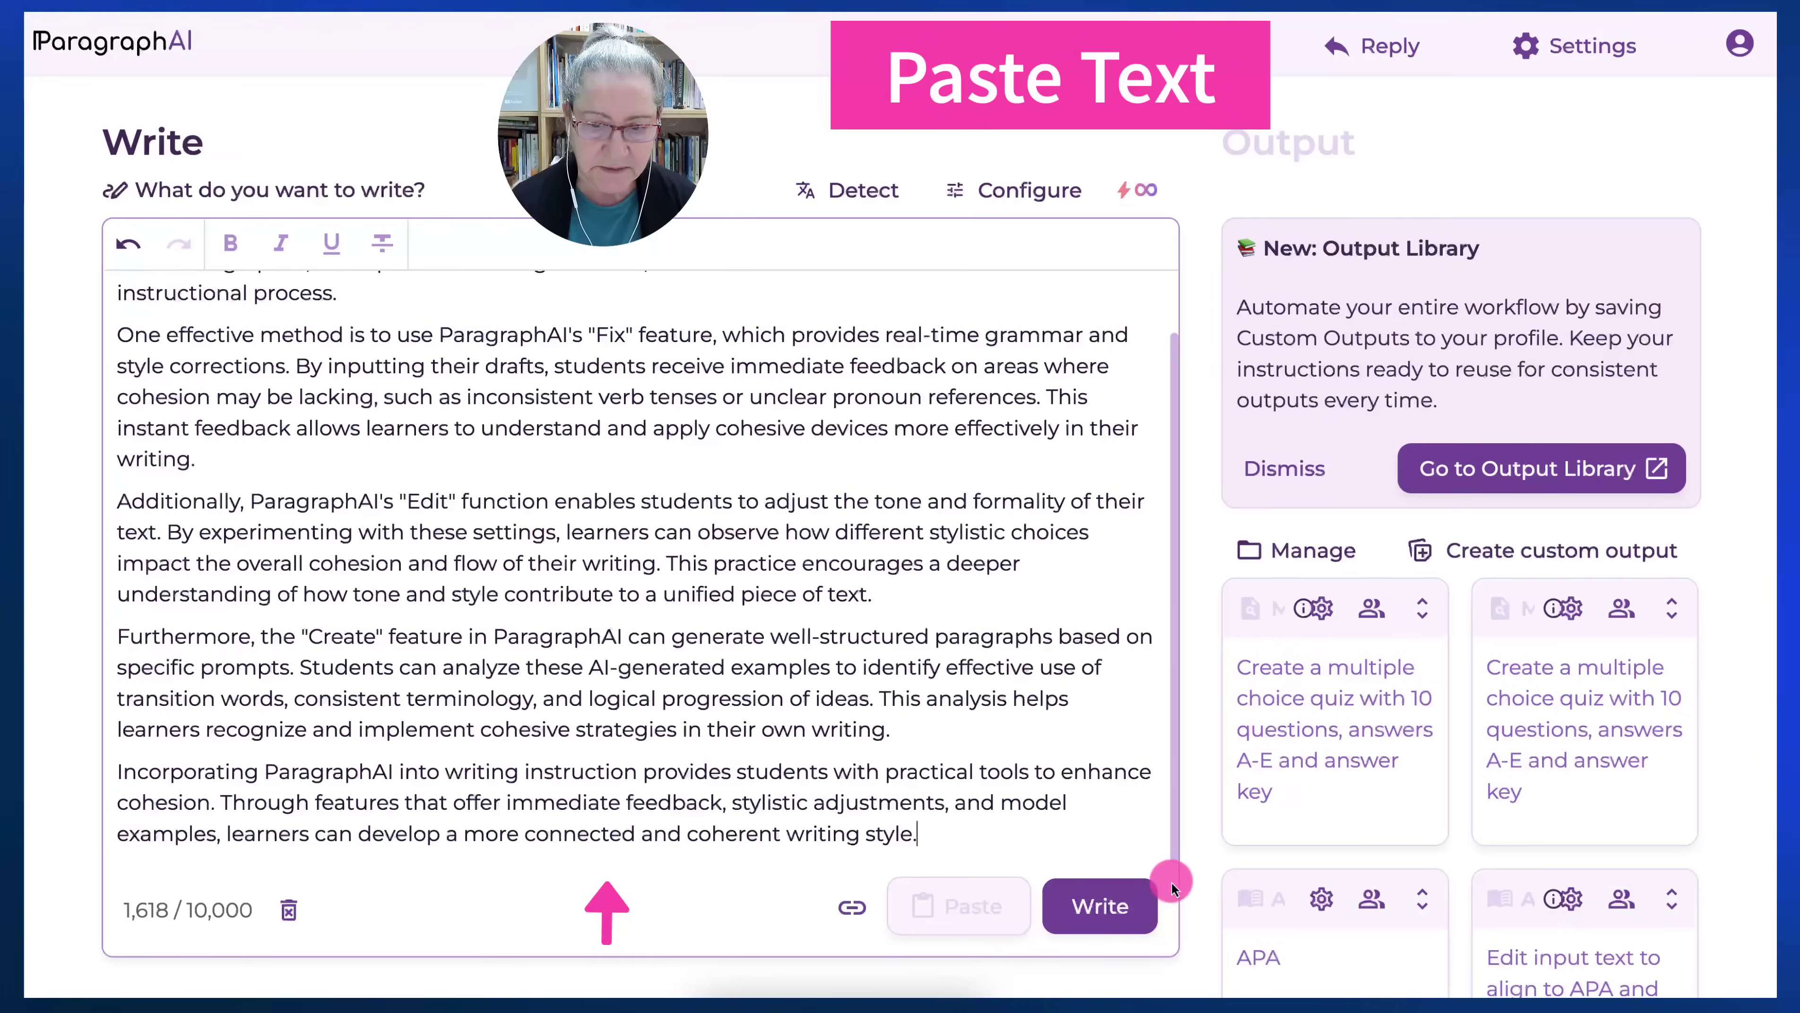
pyautogui.click(1102, 903)
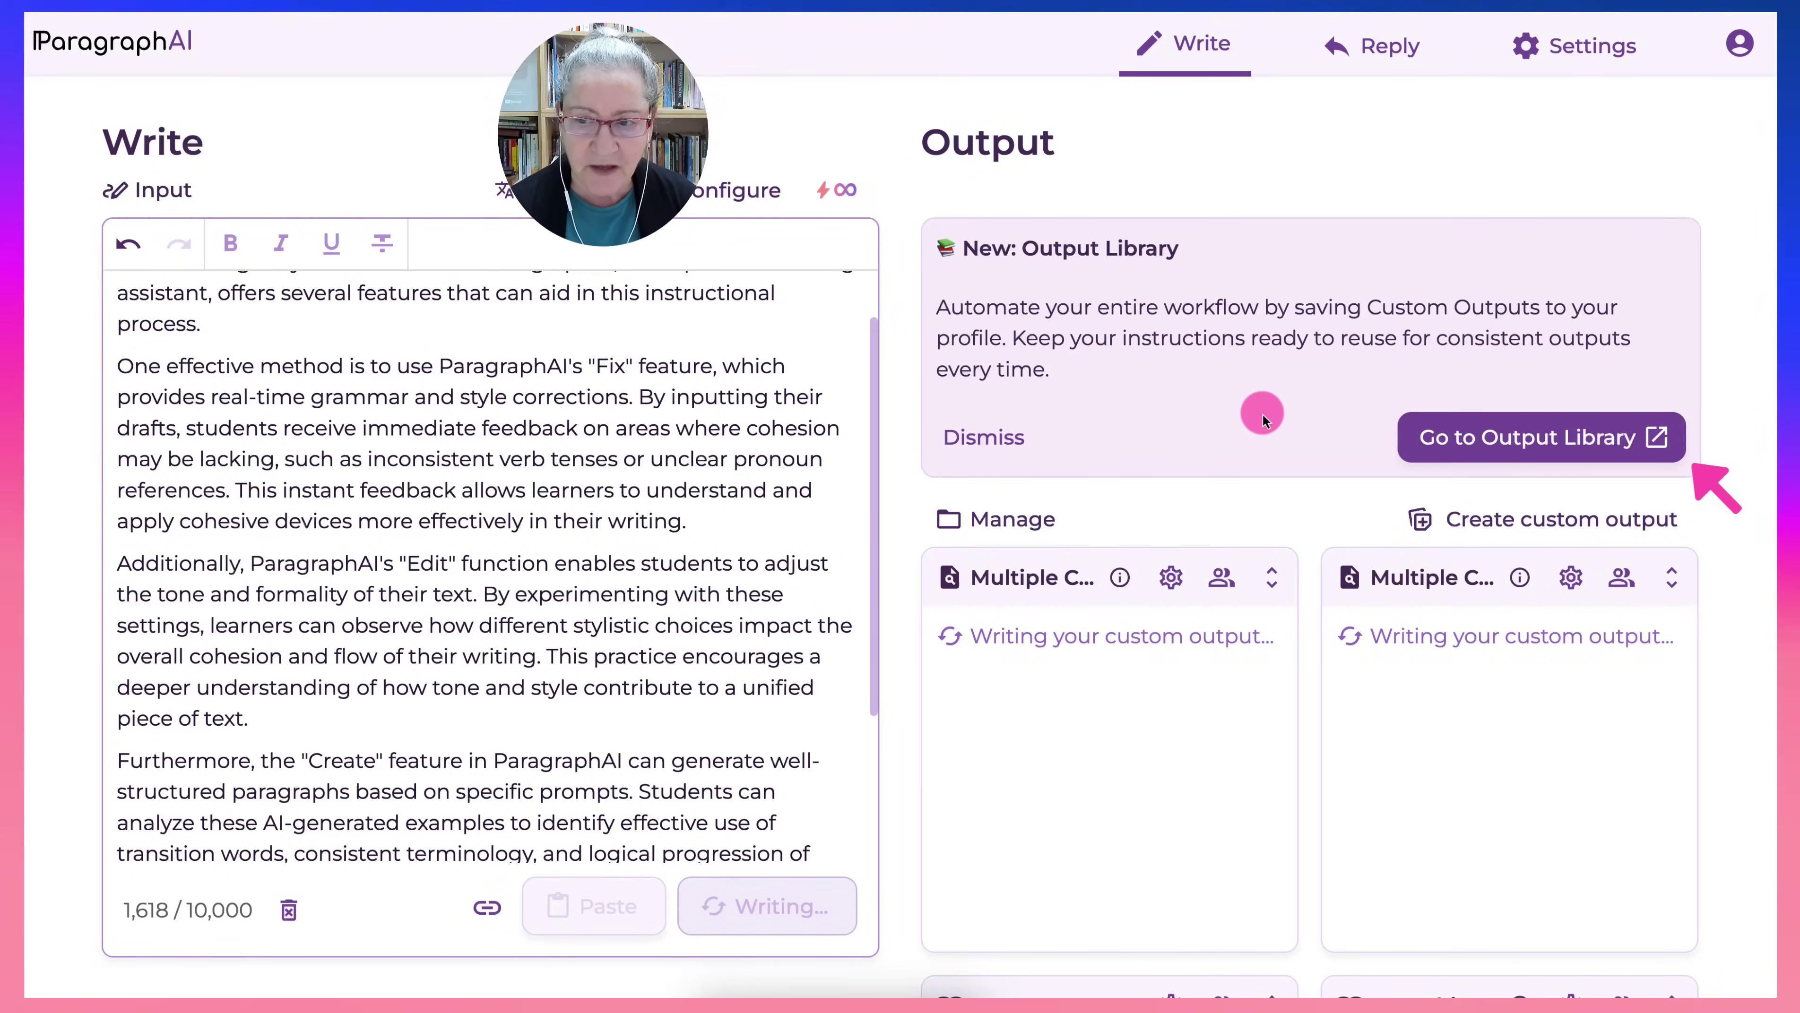
# Check the finished multiple-choice quizzes and APA rewrites, then go to the Output Library.
pyautogui.scroll(-3, 1261, 414)
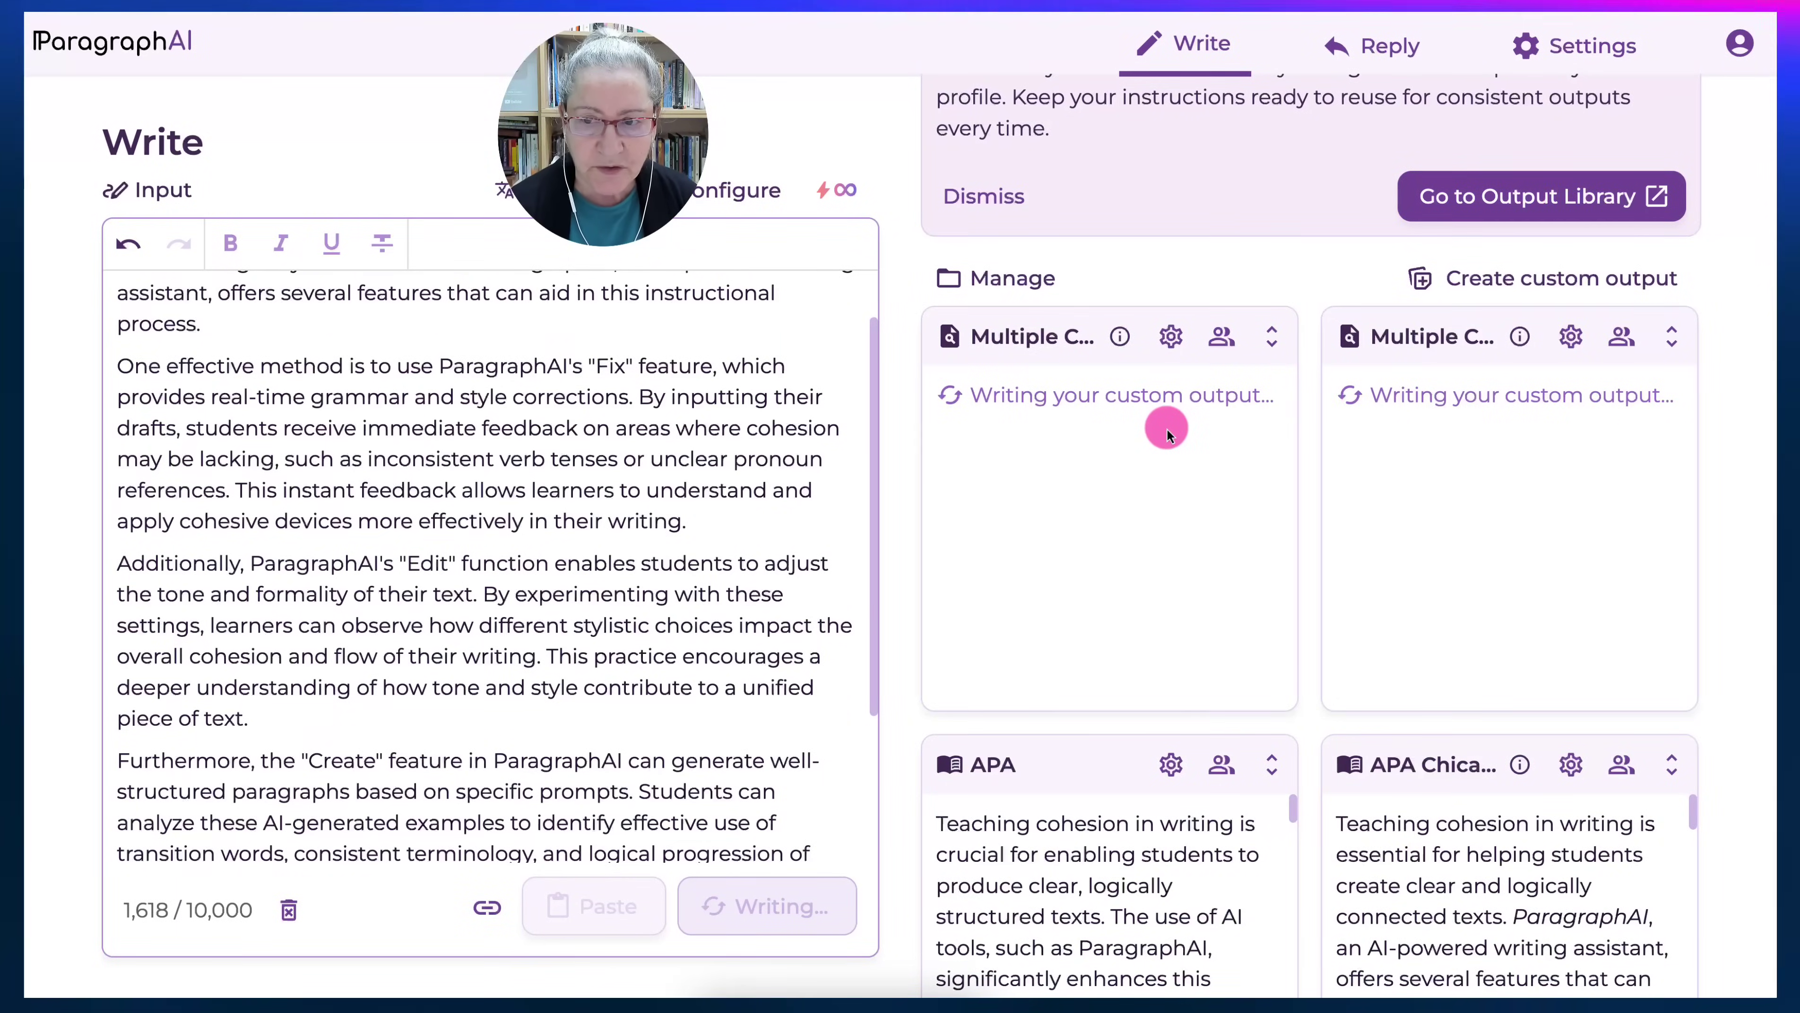
pyautogui.scroll(1, 1167, 429)
pyautogui.scroll(-6, 1054, 516)
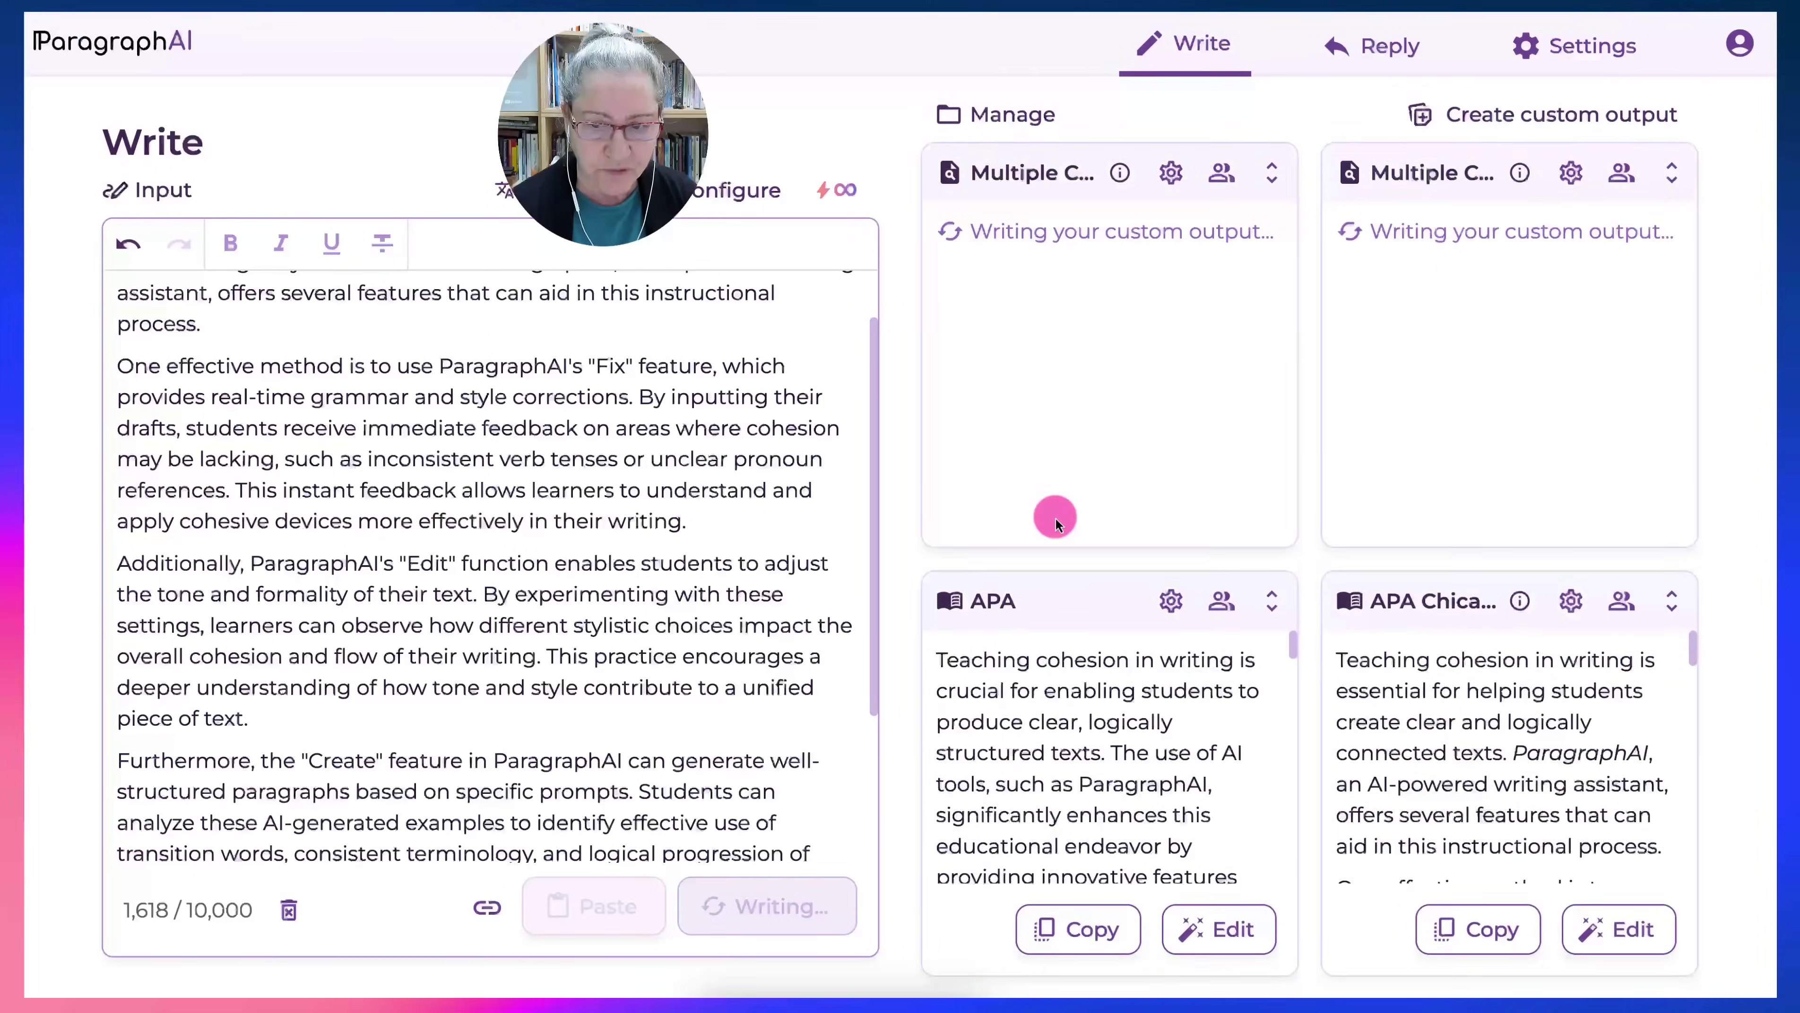
pyautogui.scroll(10, 1047, 520)
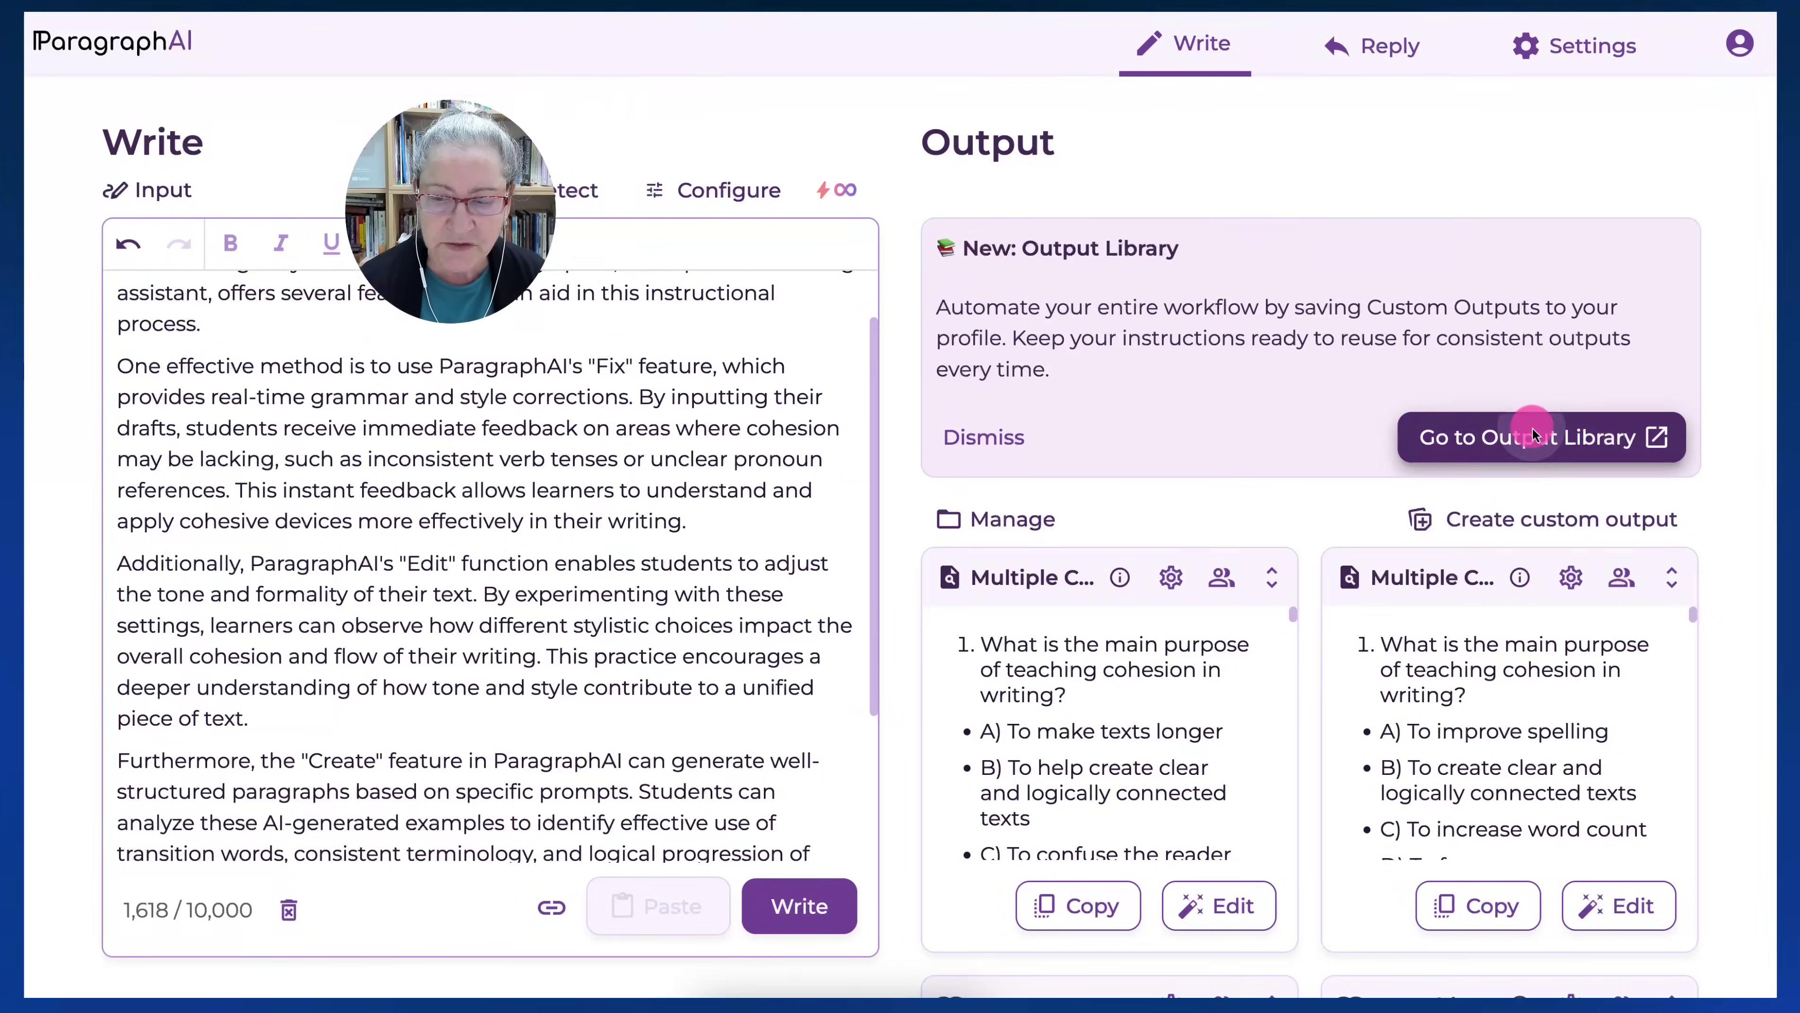
pyautogui.click(1533, 433)
pyautogui.scroll(-1, 719, 492)
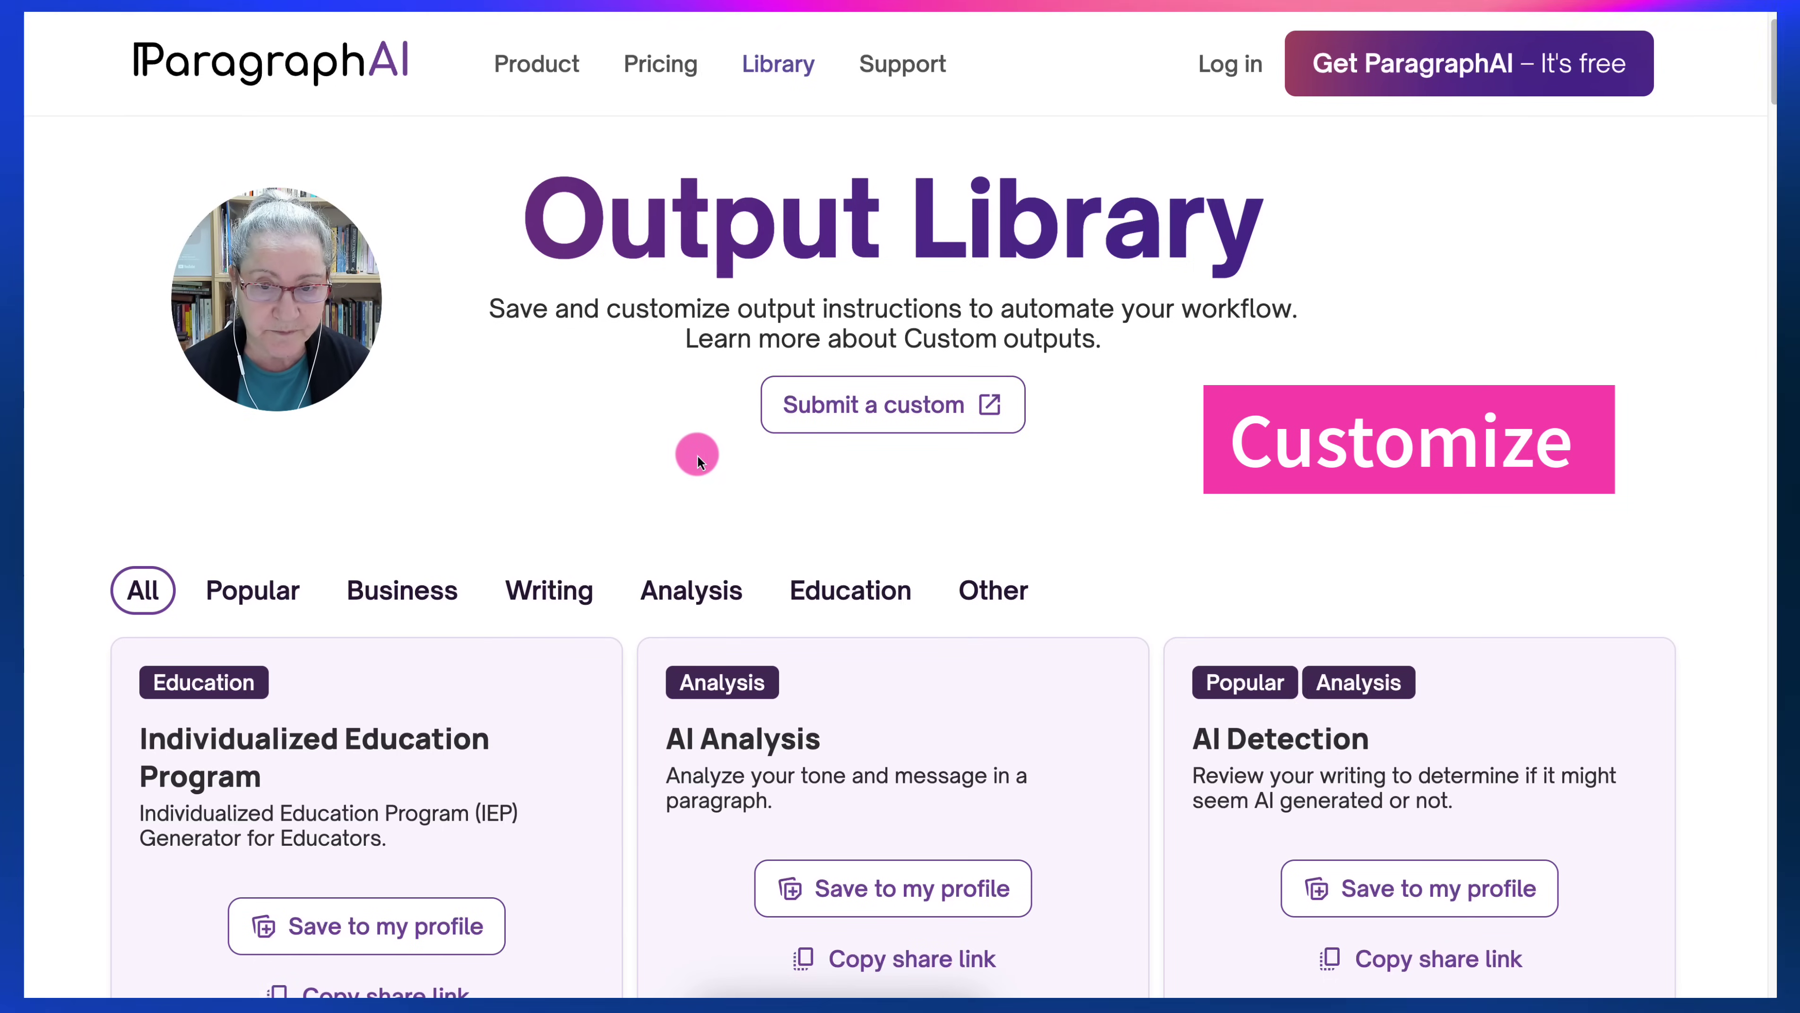
pyautogui.scroll(-5, 363, 540)
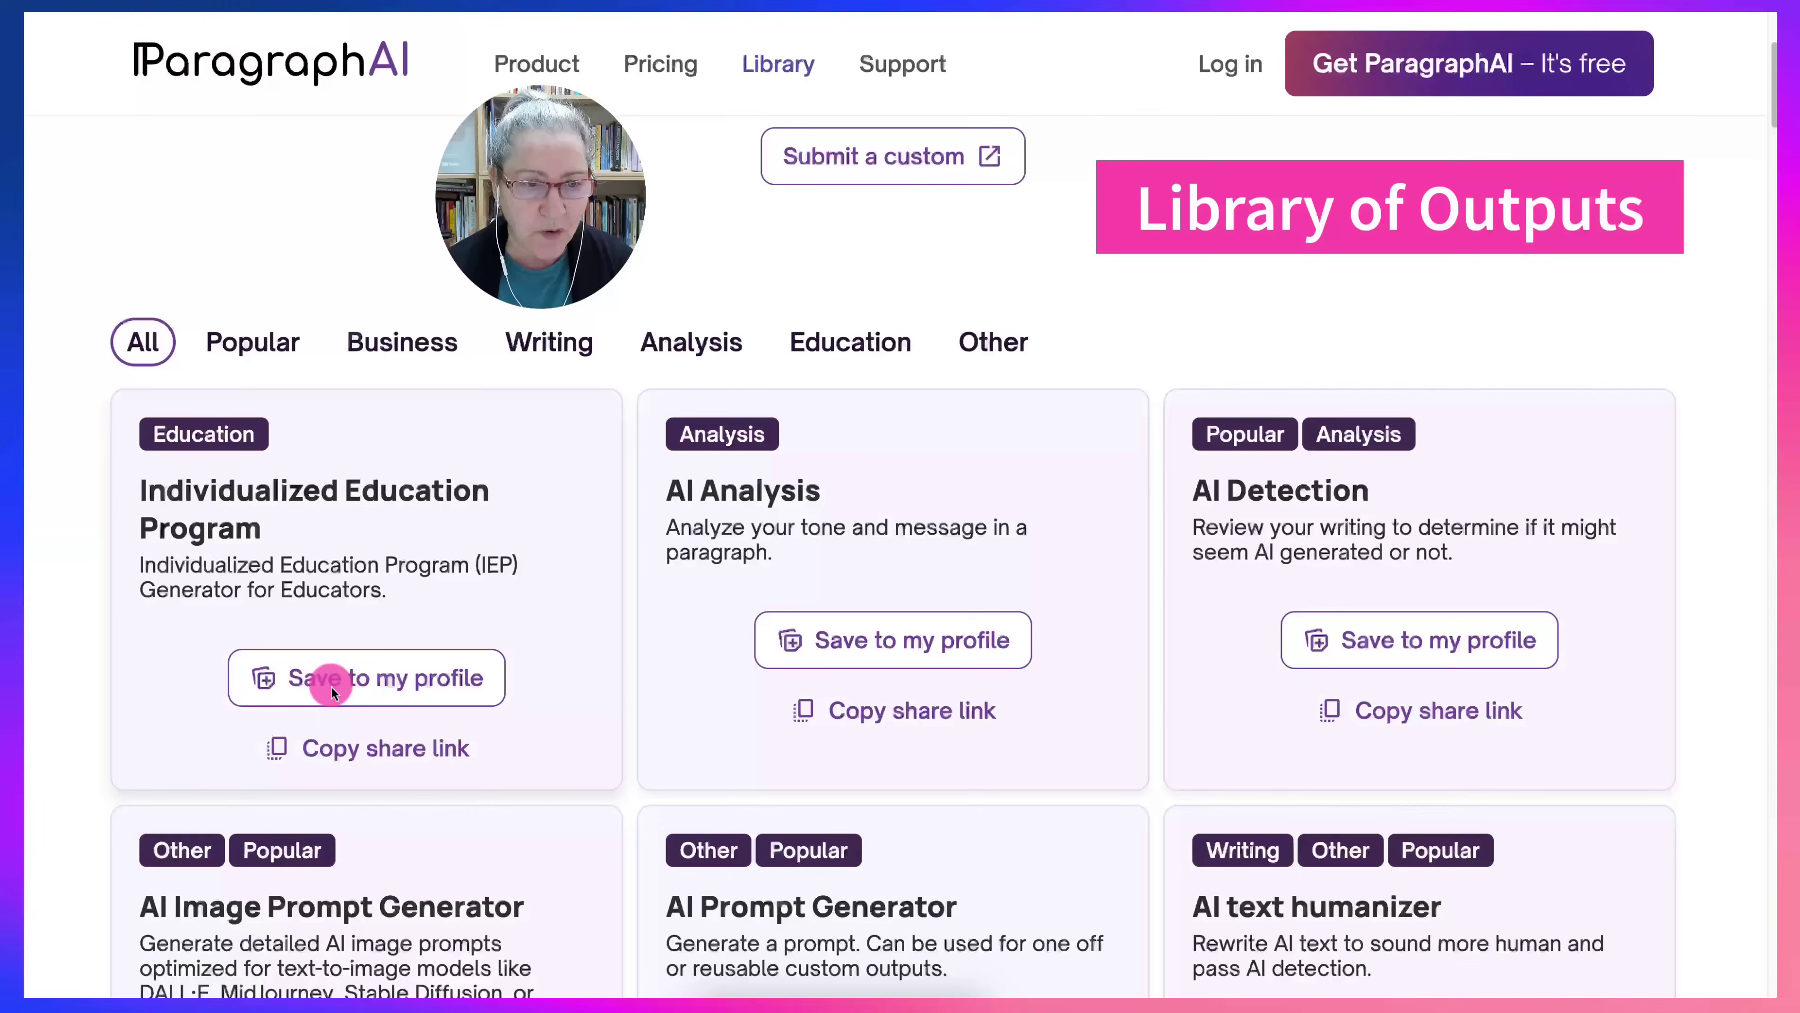
pyautogui.scroll(-1, 342, 583)
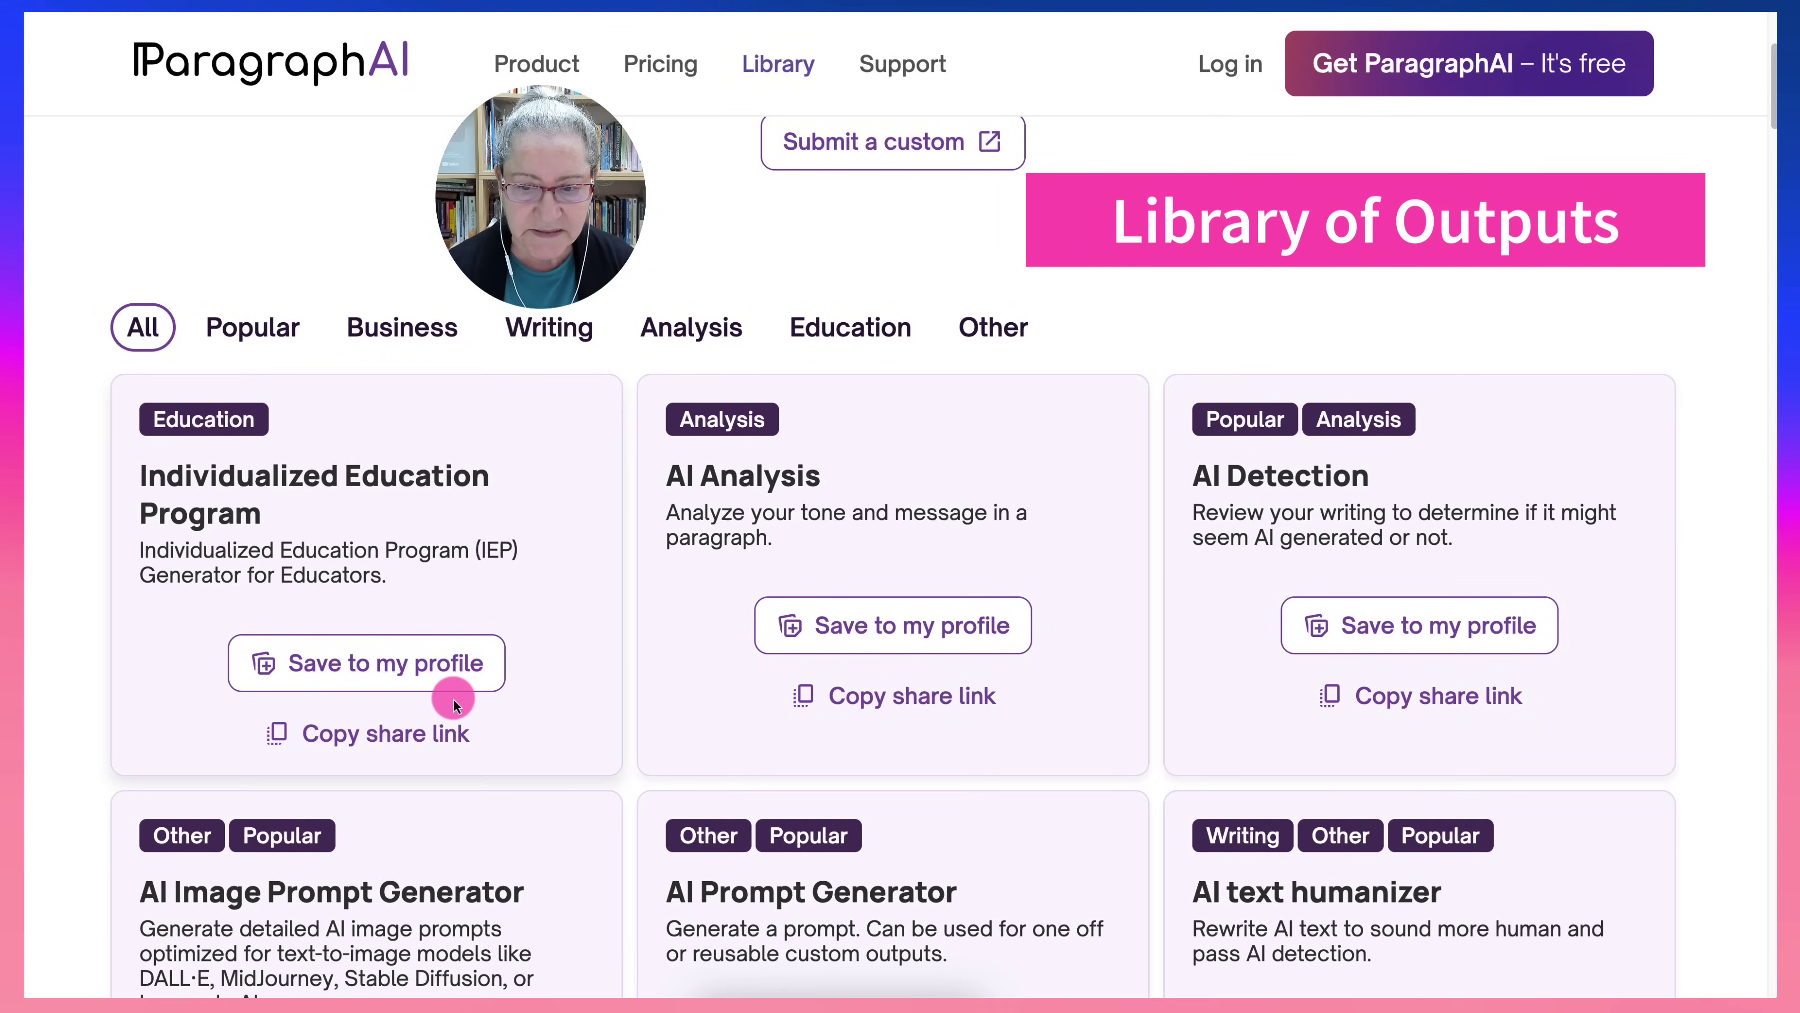
pyautogui.scroll(-3, 452, 699)
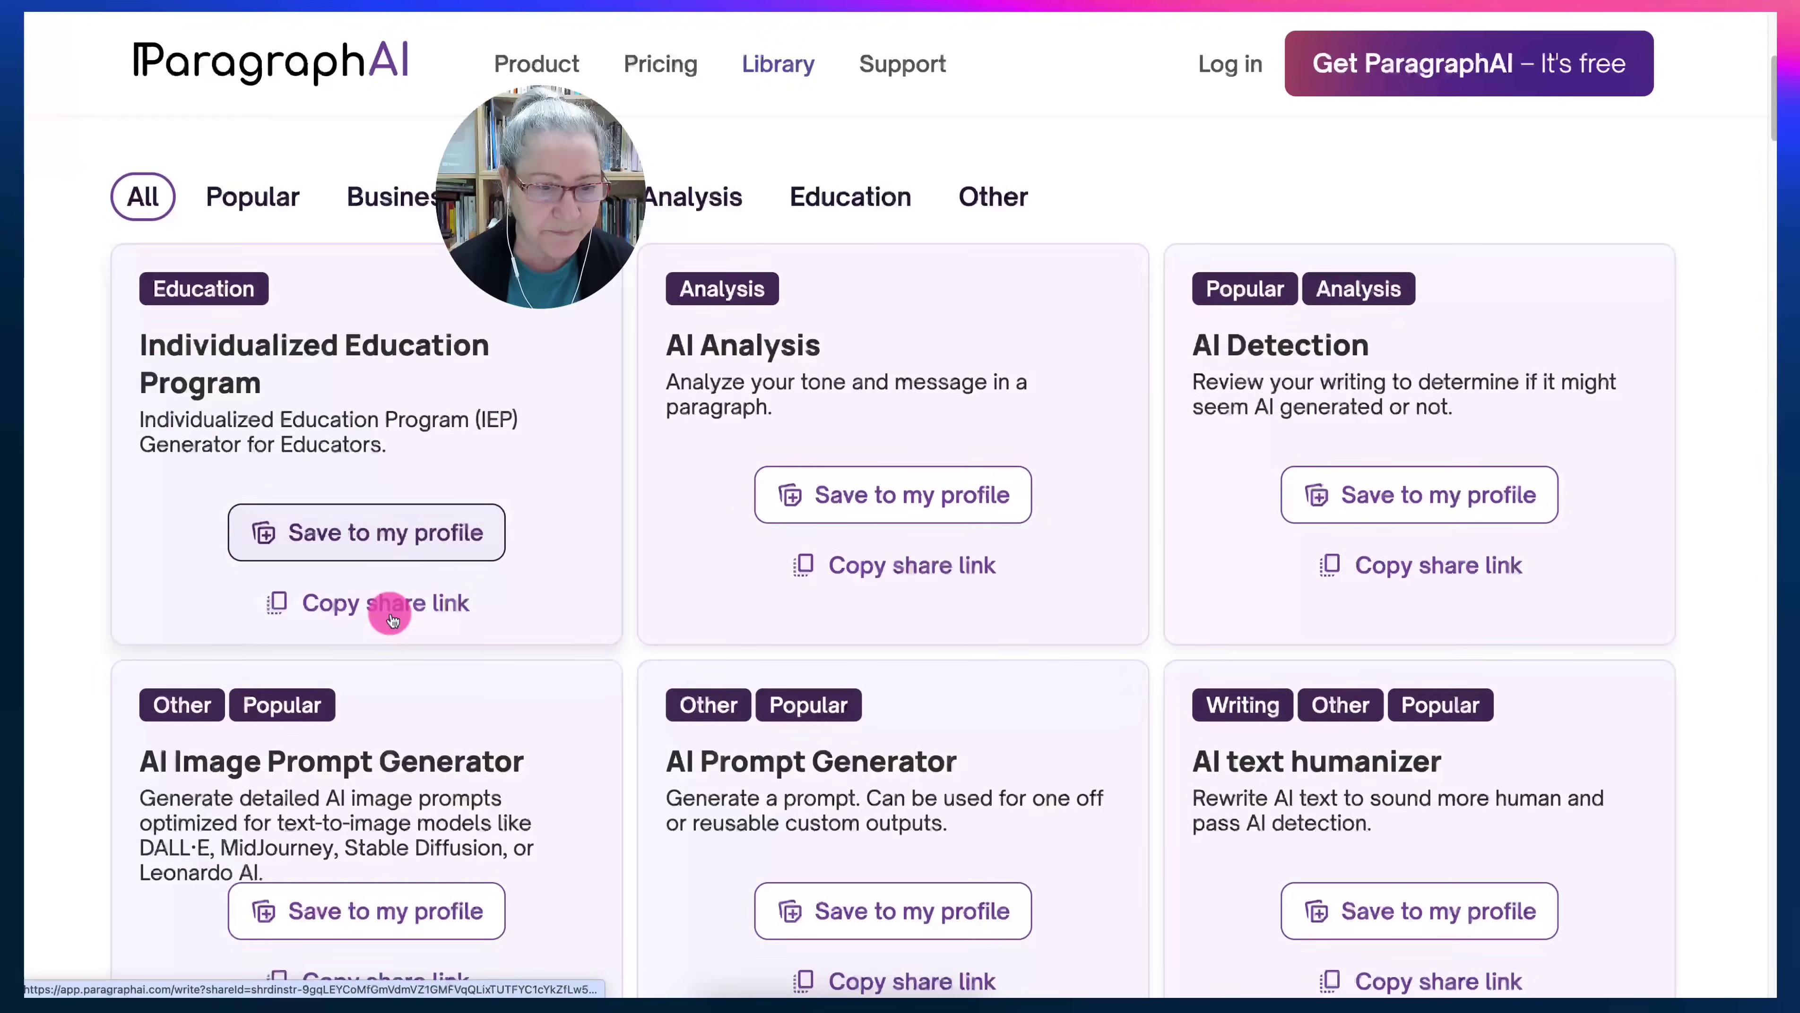
pyautogui.scroll(-5, 392, 620)
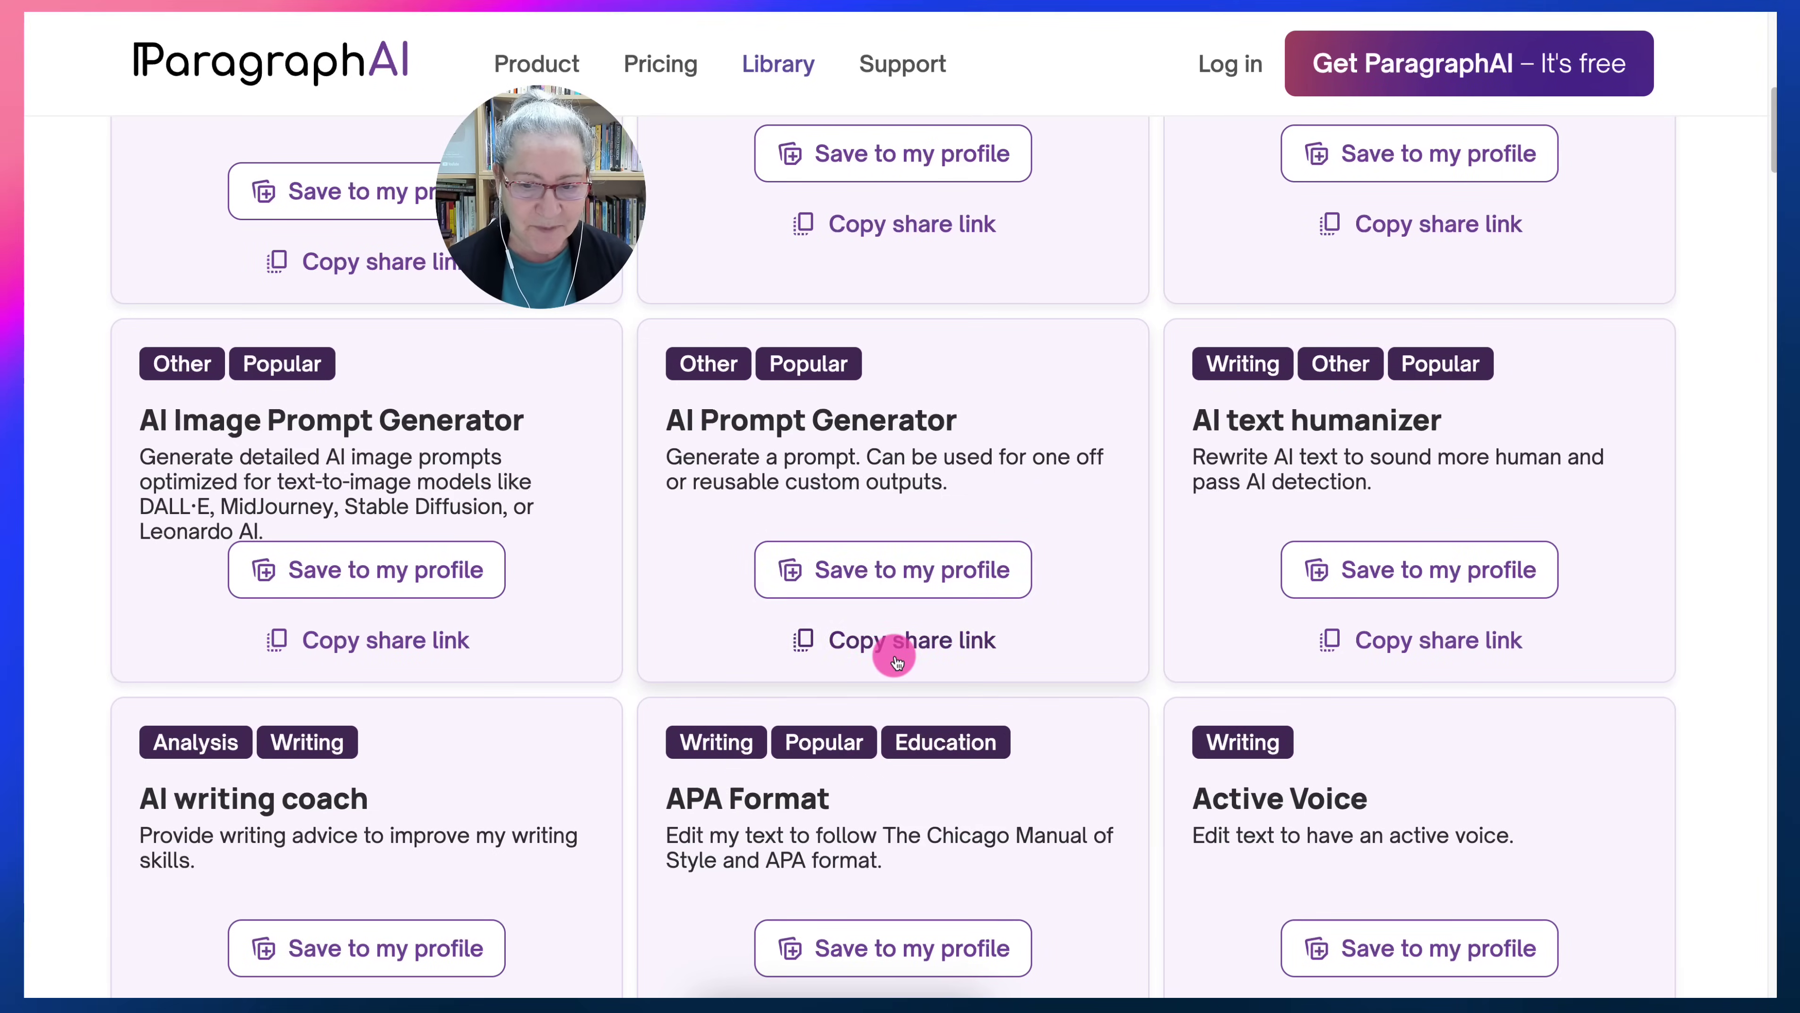
# Find Multiple Choice Quiz Generator in the library grid and save it to your profile.
pyautogui.scroll(-3, 897, 661)
pyautogui.scroll(-2, 743, 652)
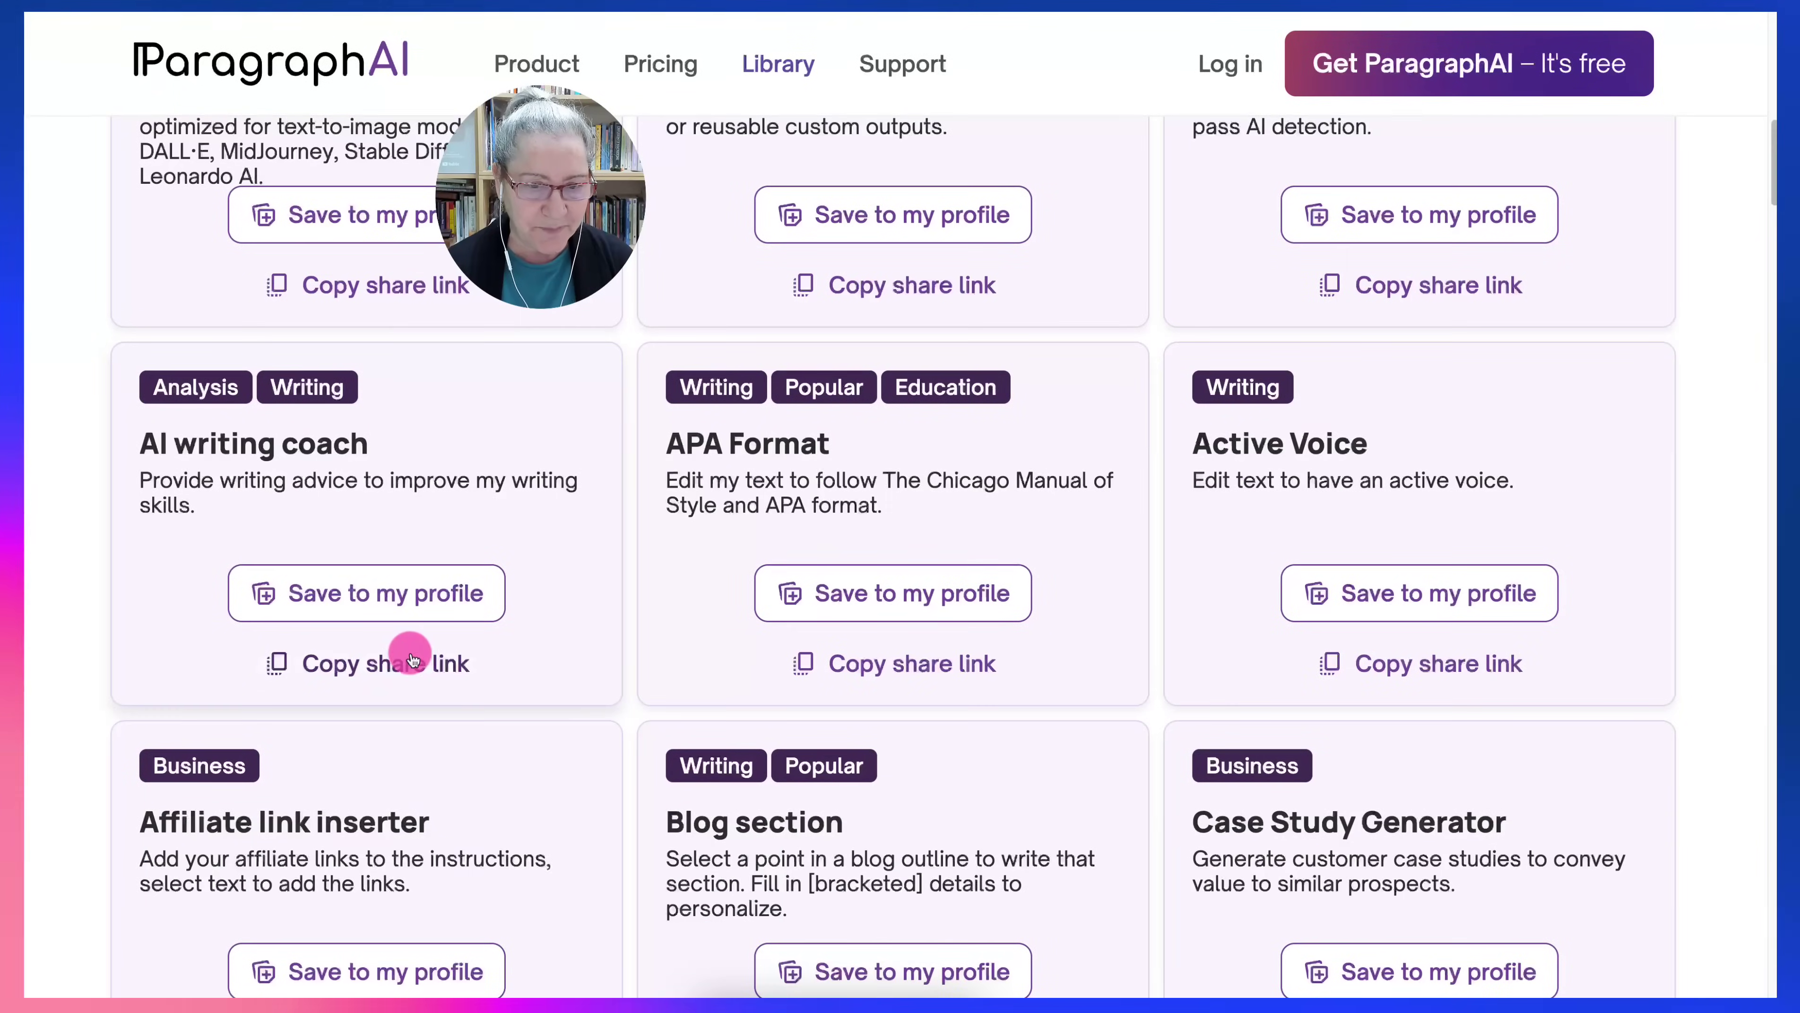
pyautogui.scroll(-2, 453, 690)
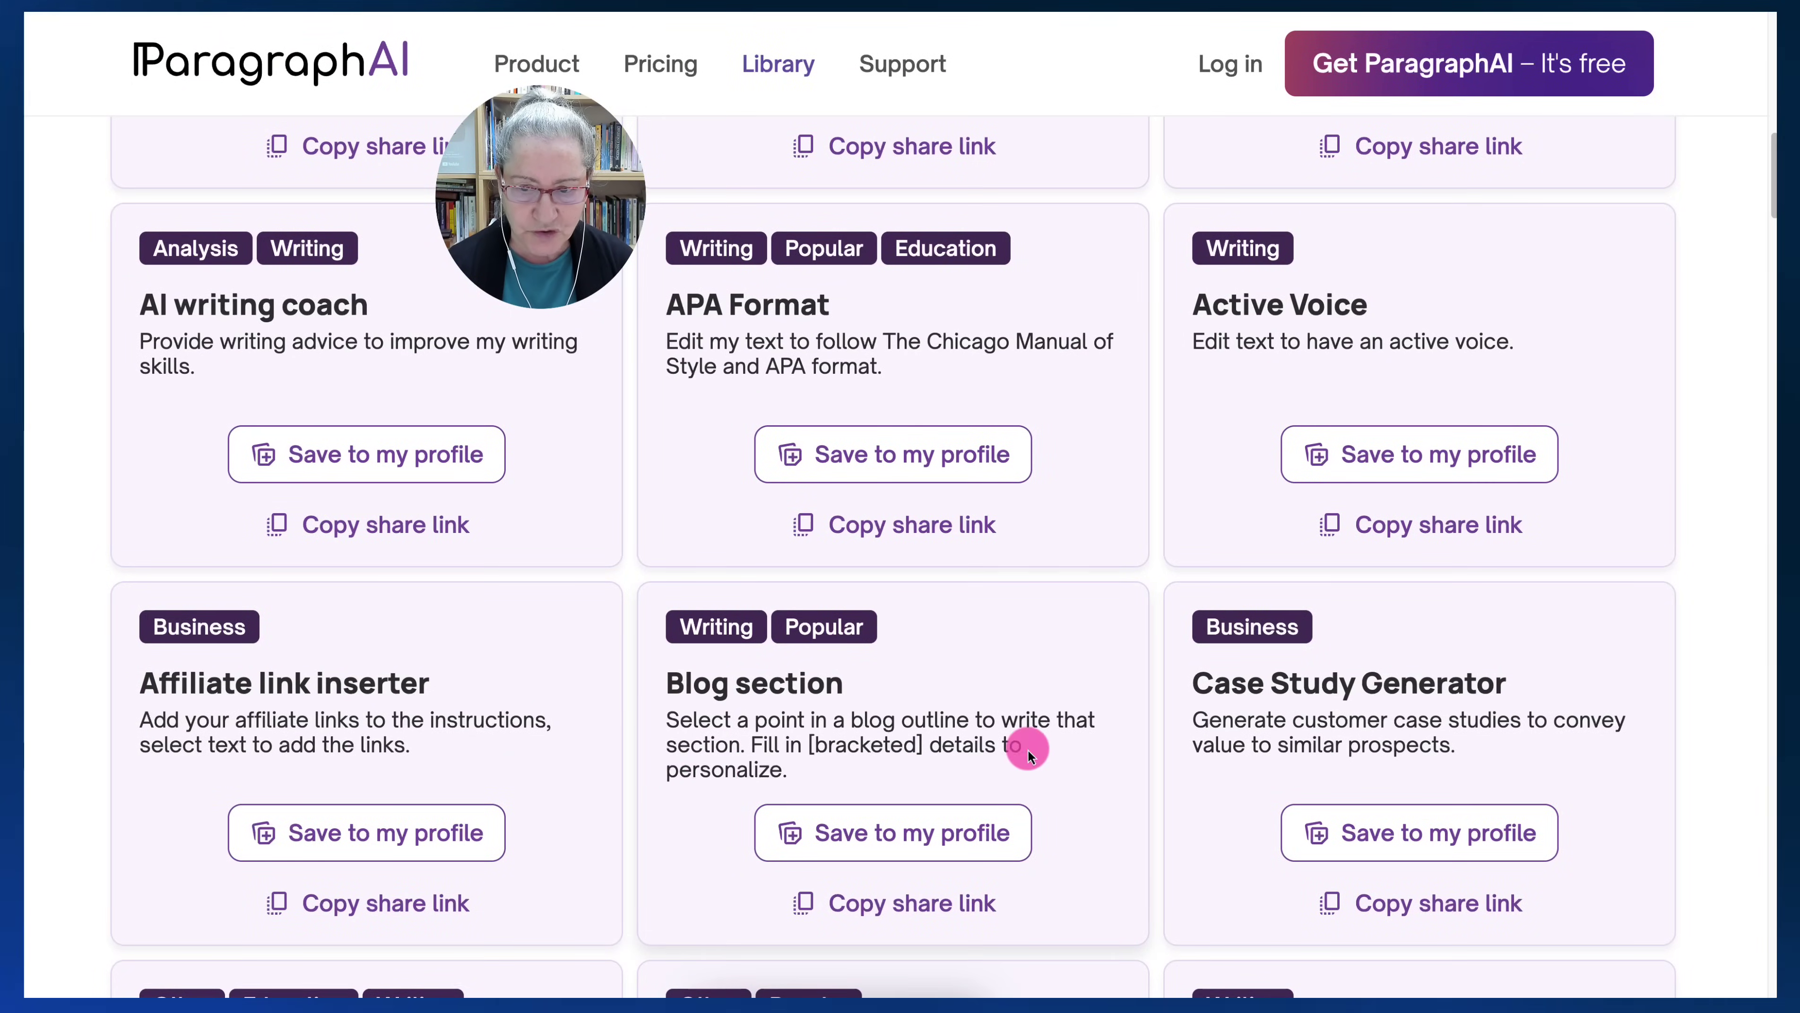
pyautogui.scroll(-5, 1359, 684)
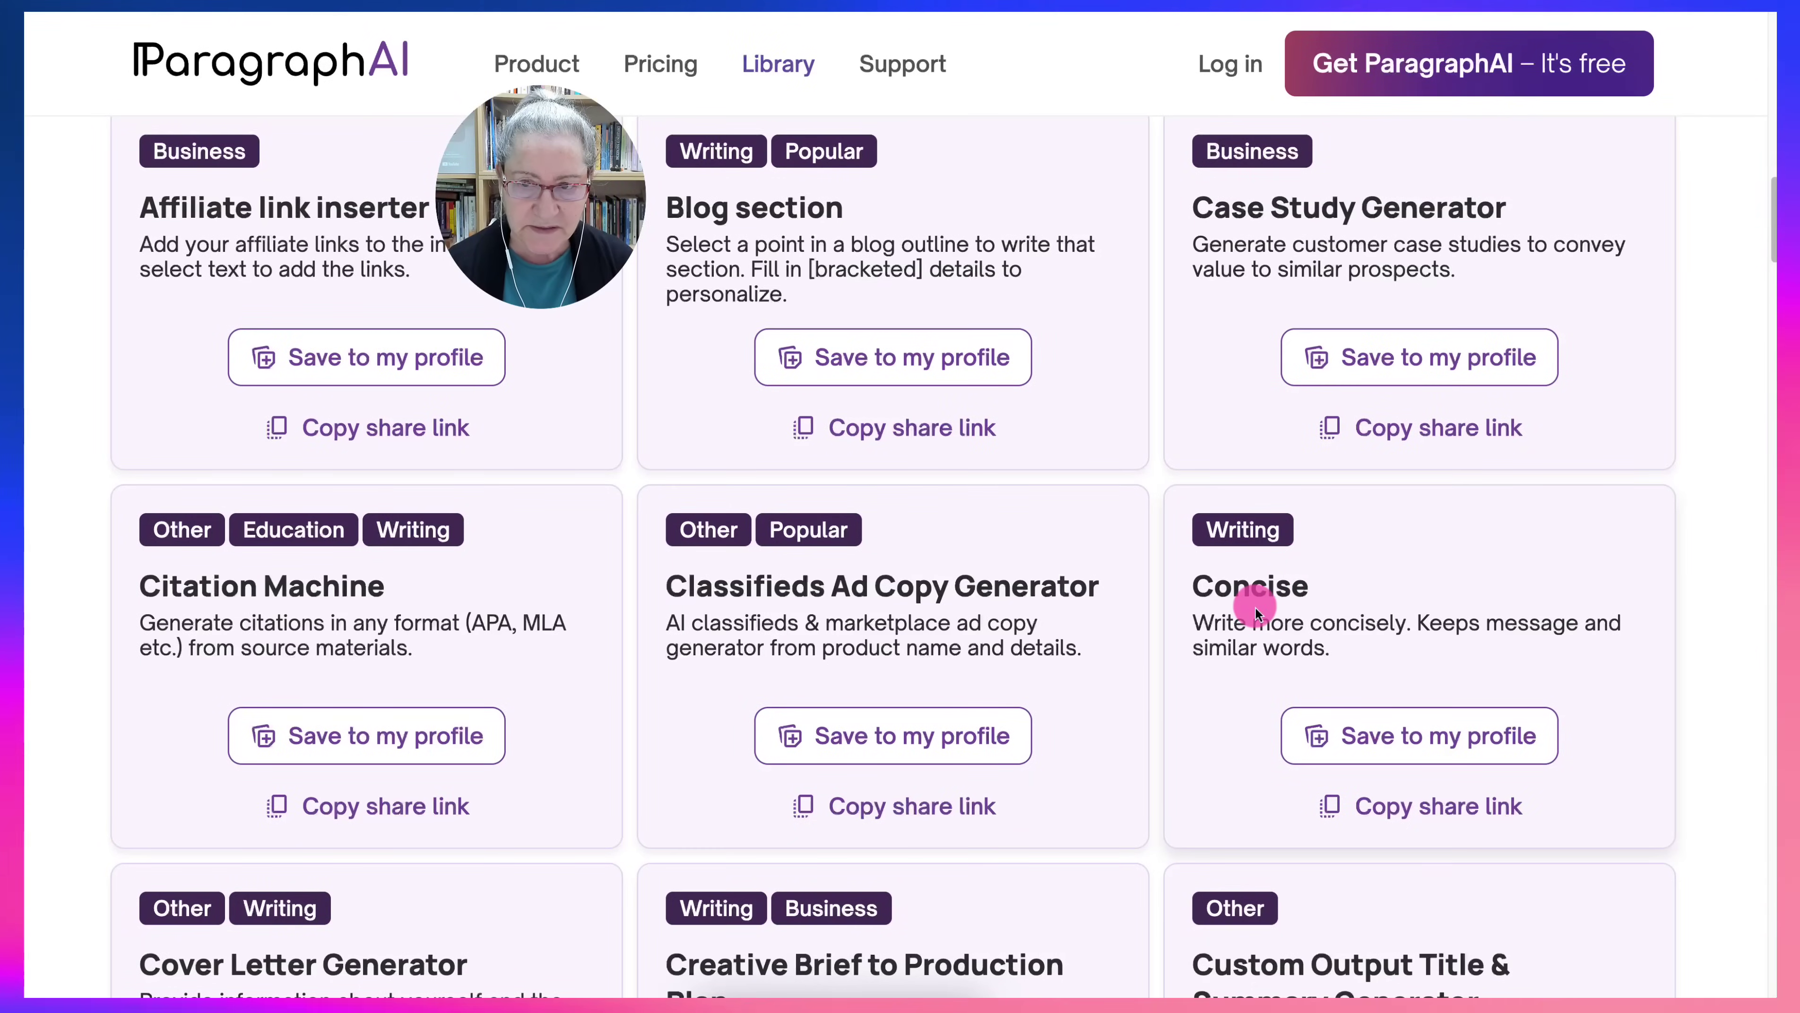
pyautogui.scroll(-6, 1240, 618)
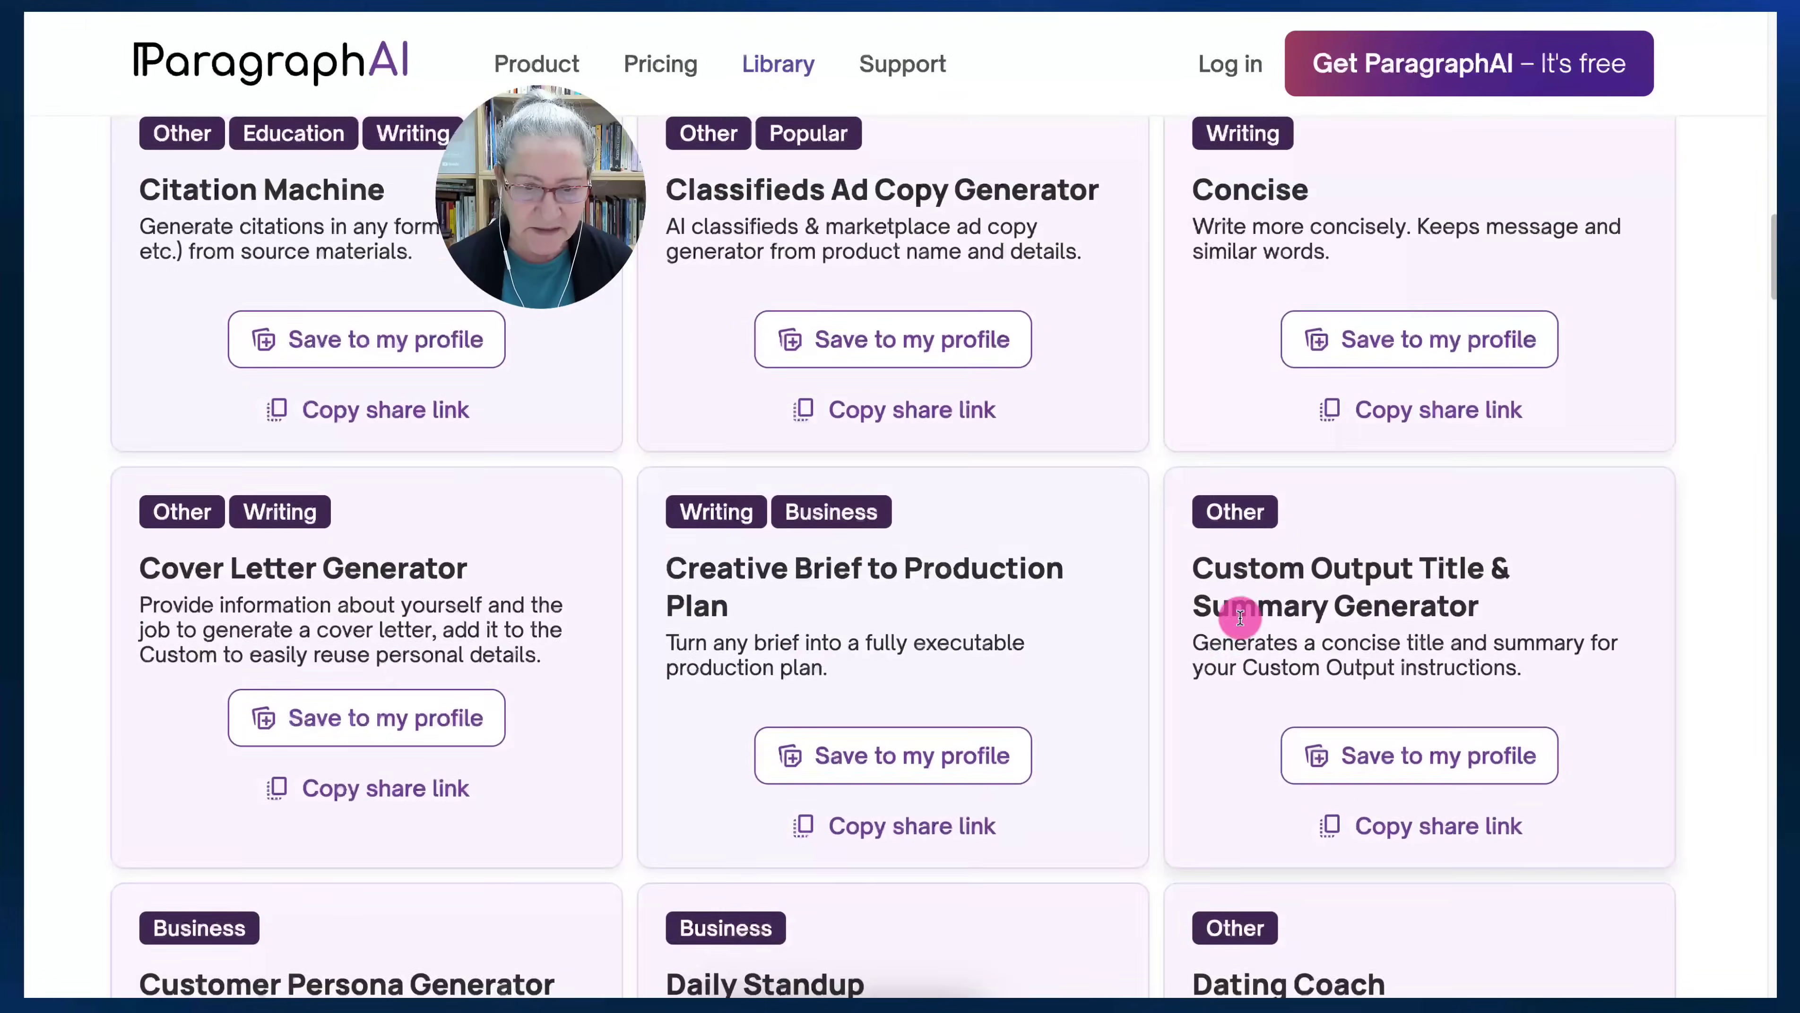
pyautogui.scroll(-5, 969, 637)
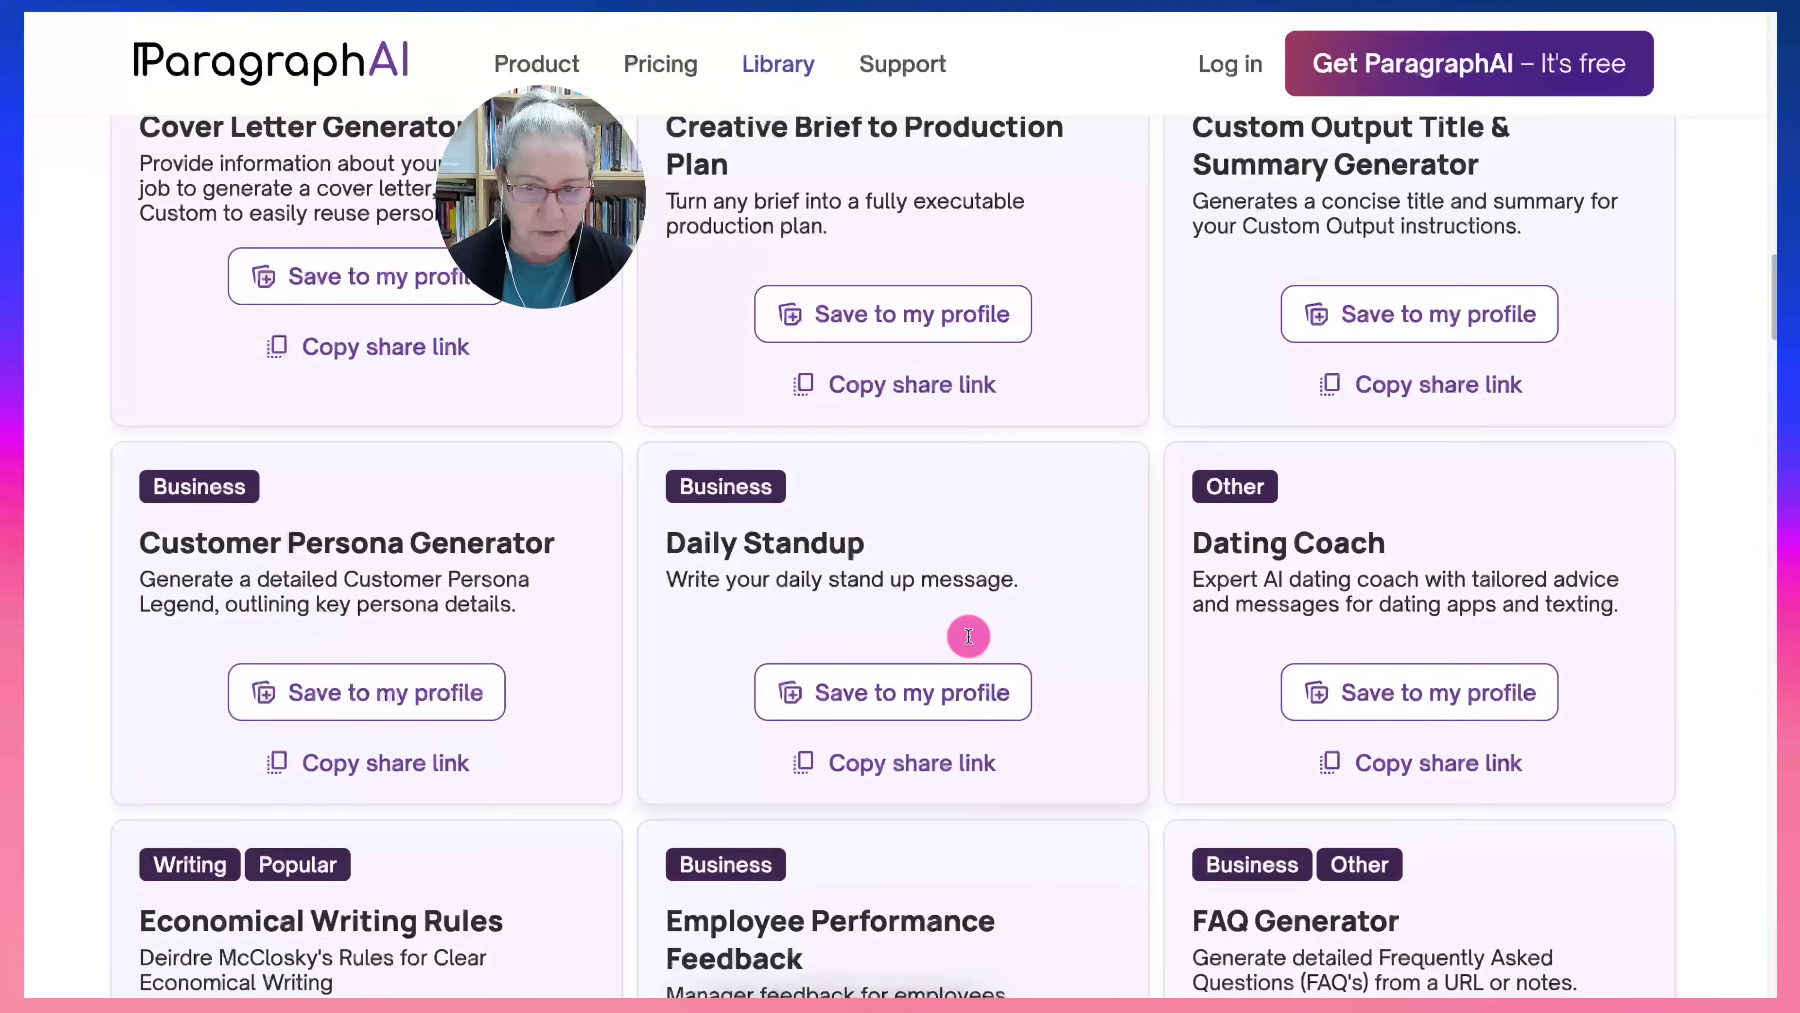
pyautogui.scroll(-7, 969, 637)
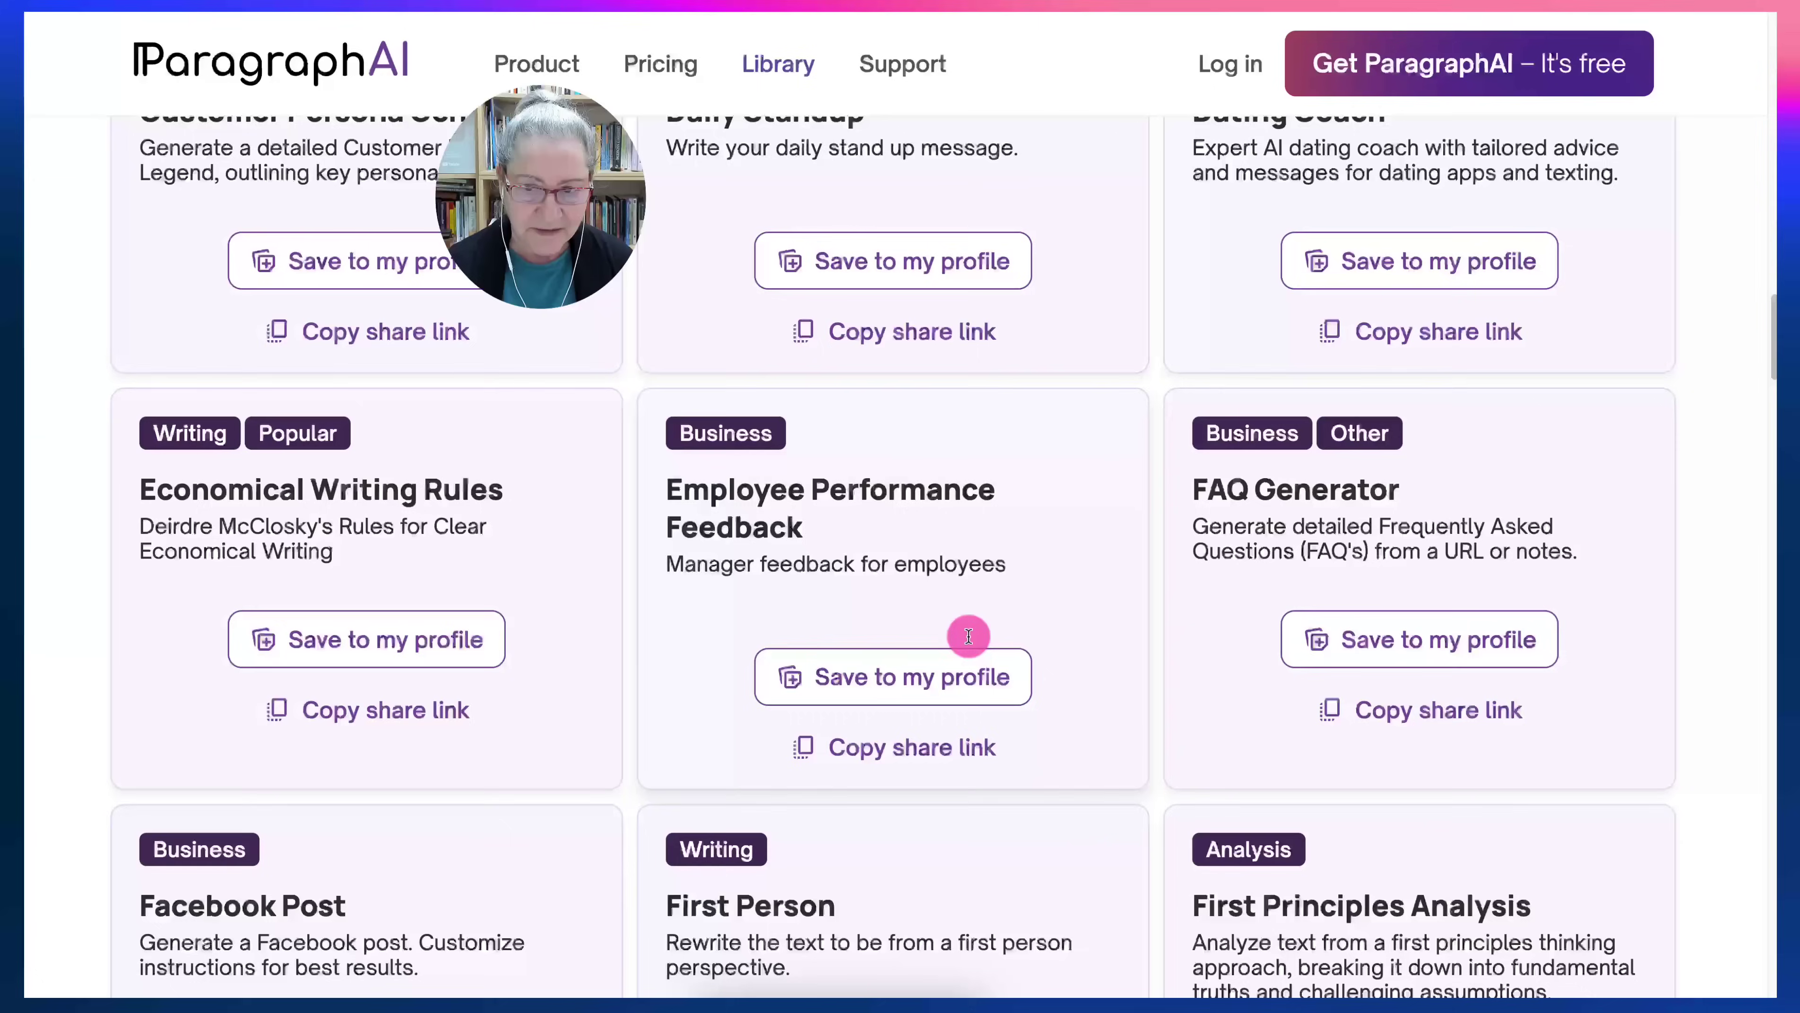
pyautogui.scroll(-6, 969, 637)
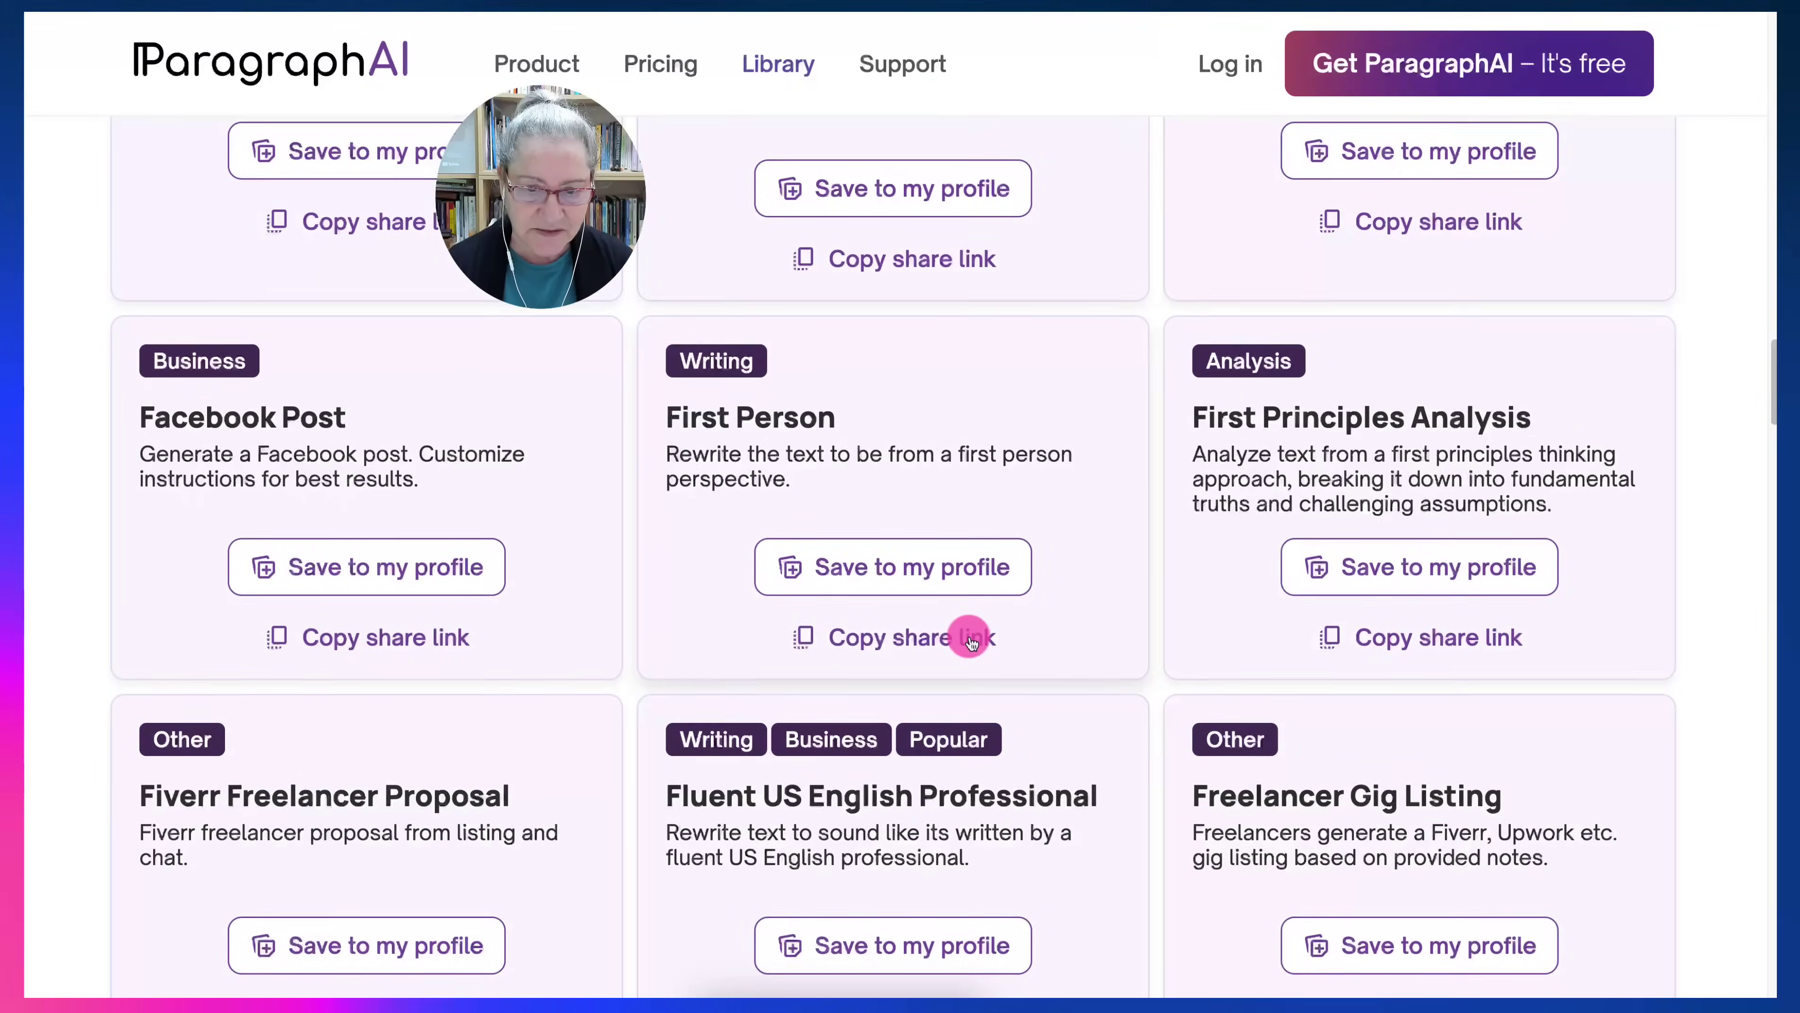
pyautogui.scroll(-6, 966, 635)
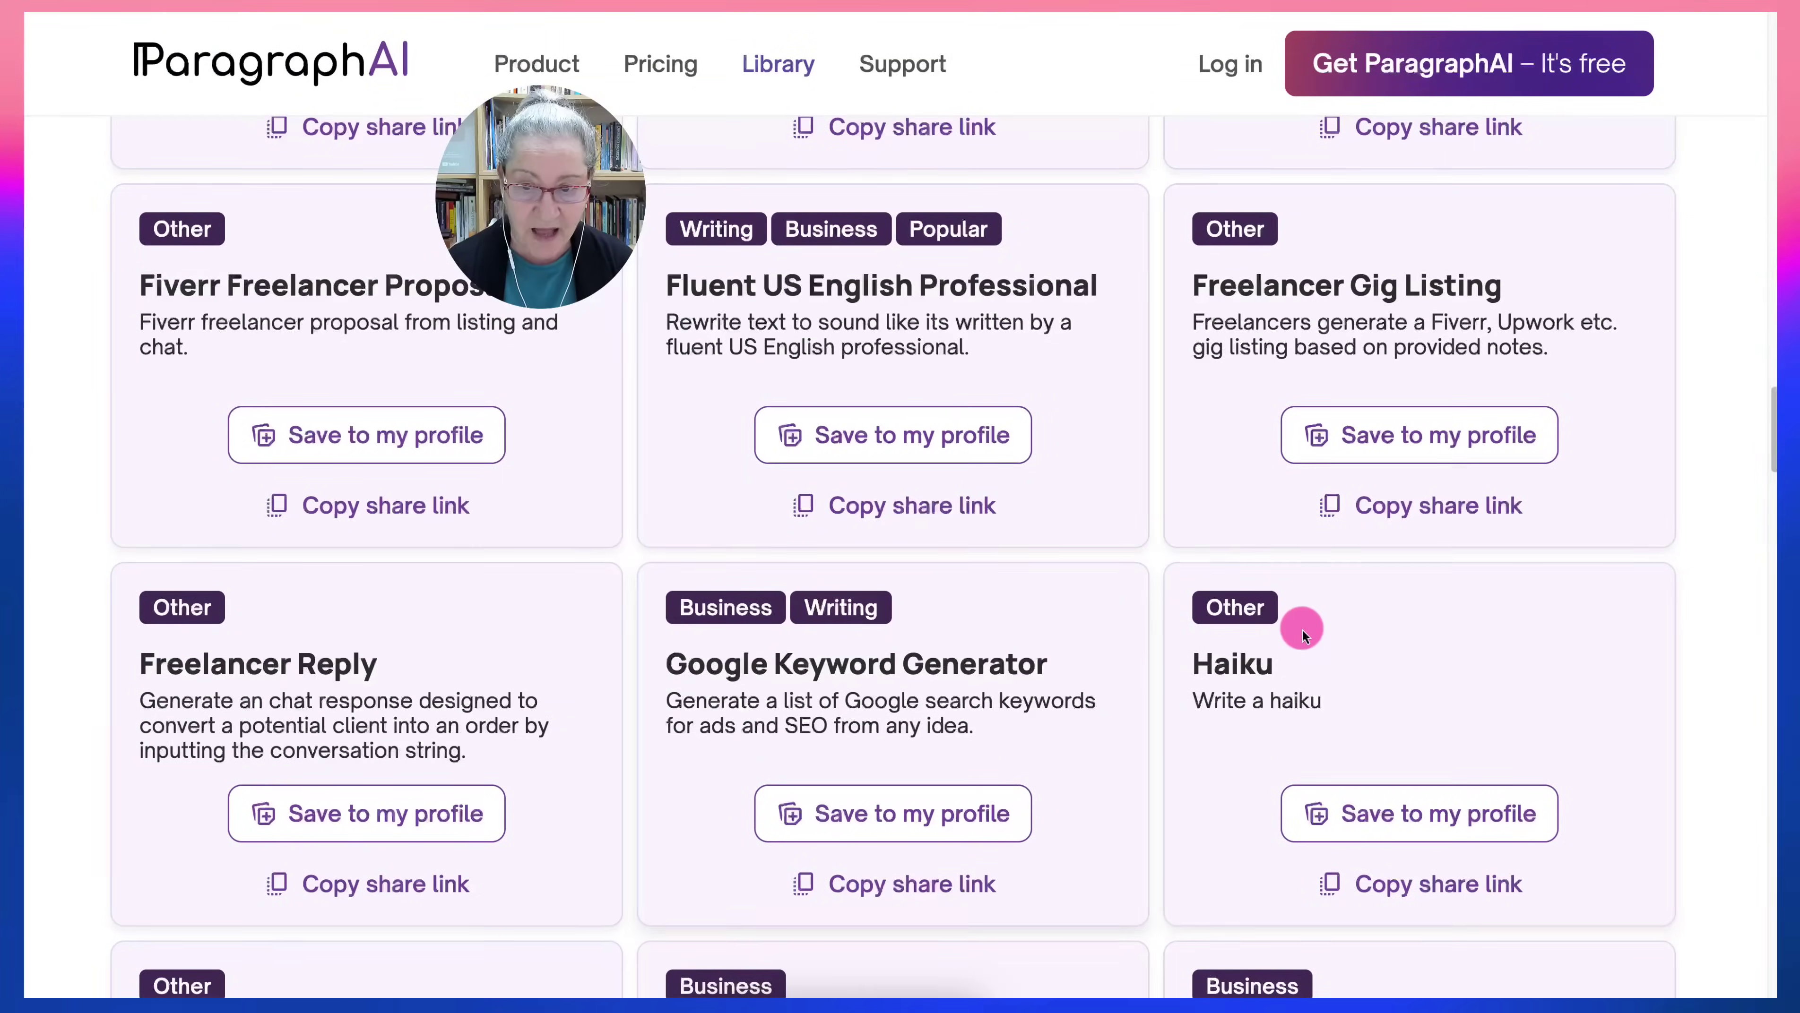
pyautogui.scroll(-6, 1000, 716)
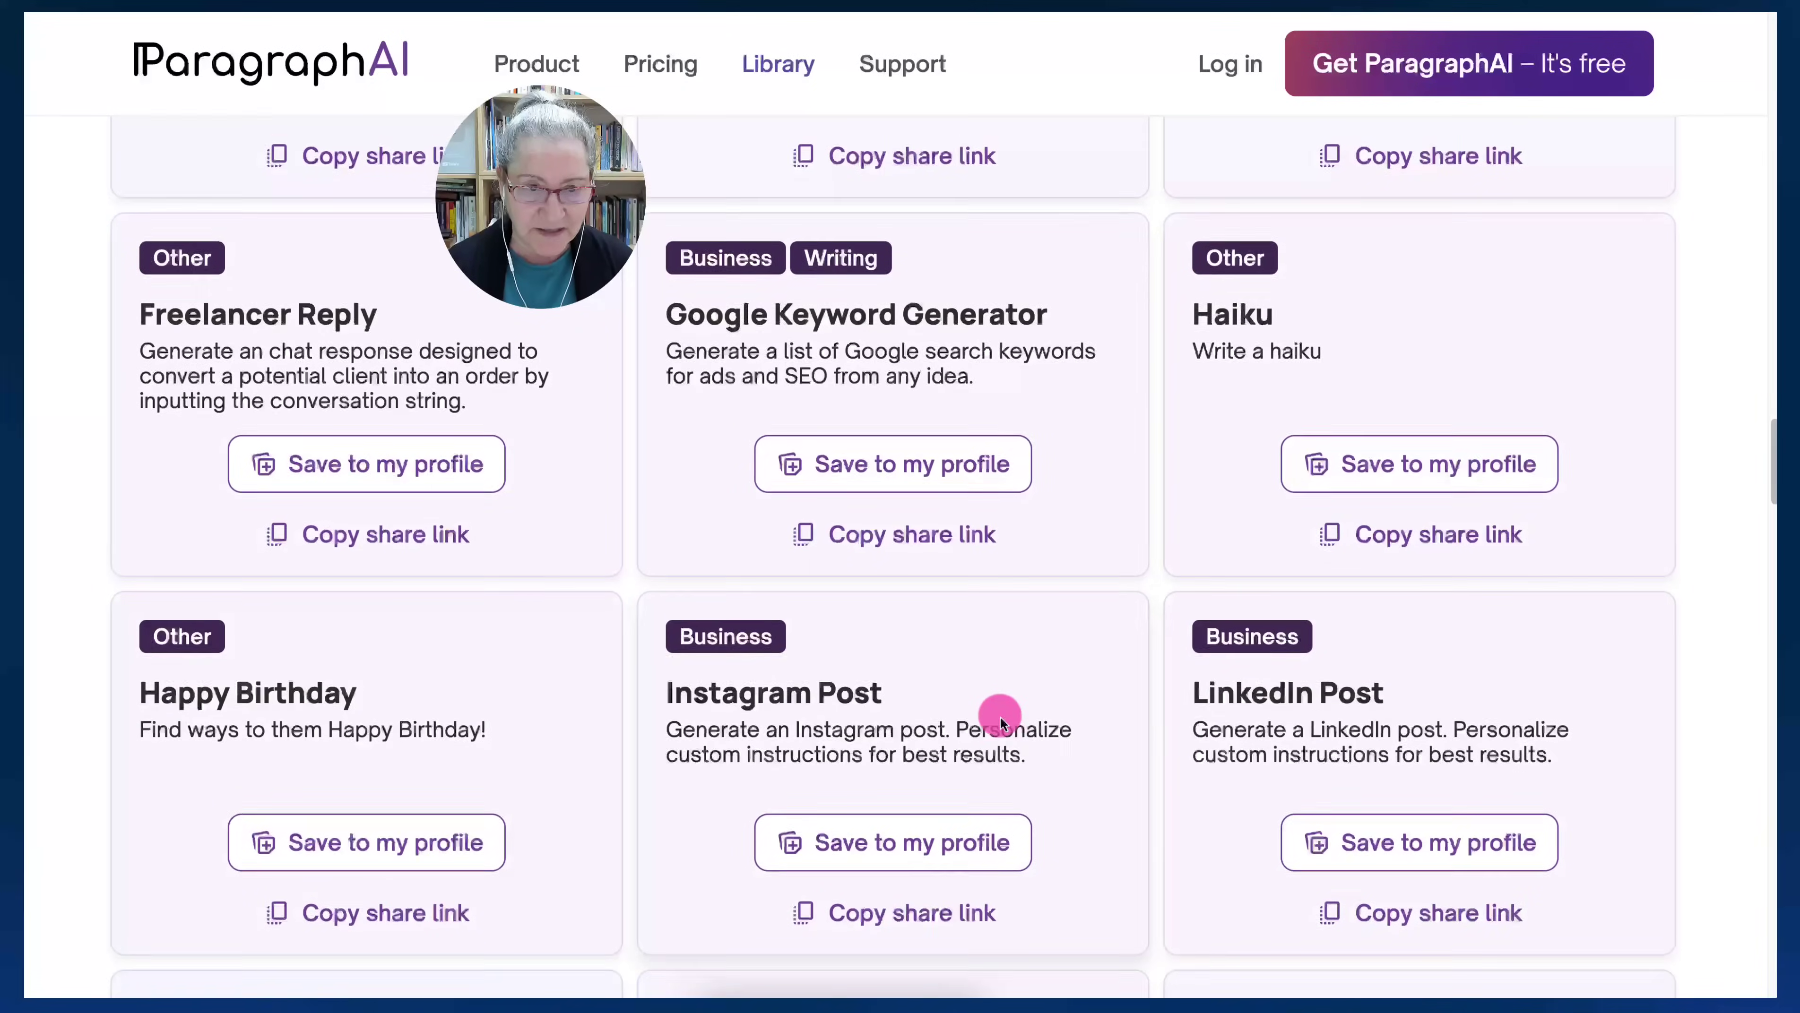
pyautogui.scroll(-4, 1000, 716)
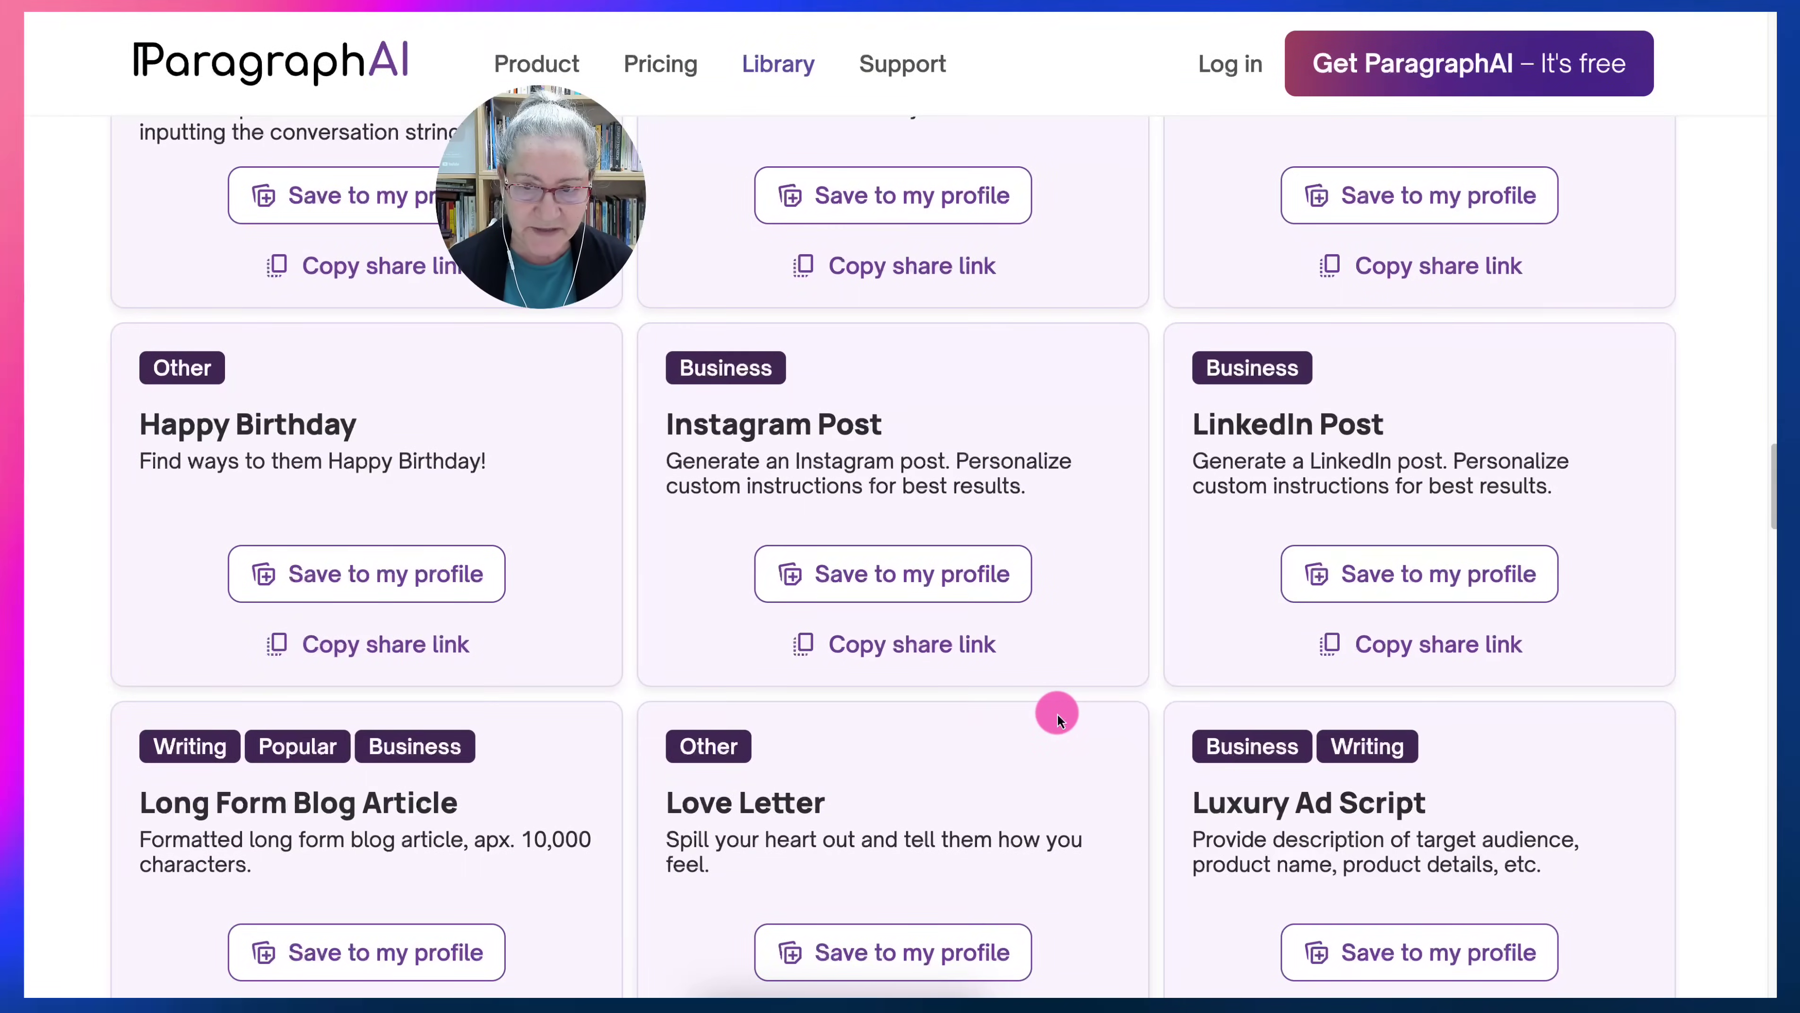
pyautogui.scroll(-1, 1057, 713)
pyautogui.scroll(-2, 997, 716)
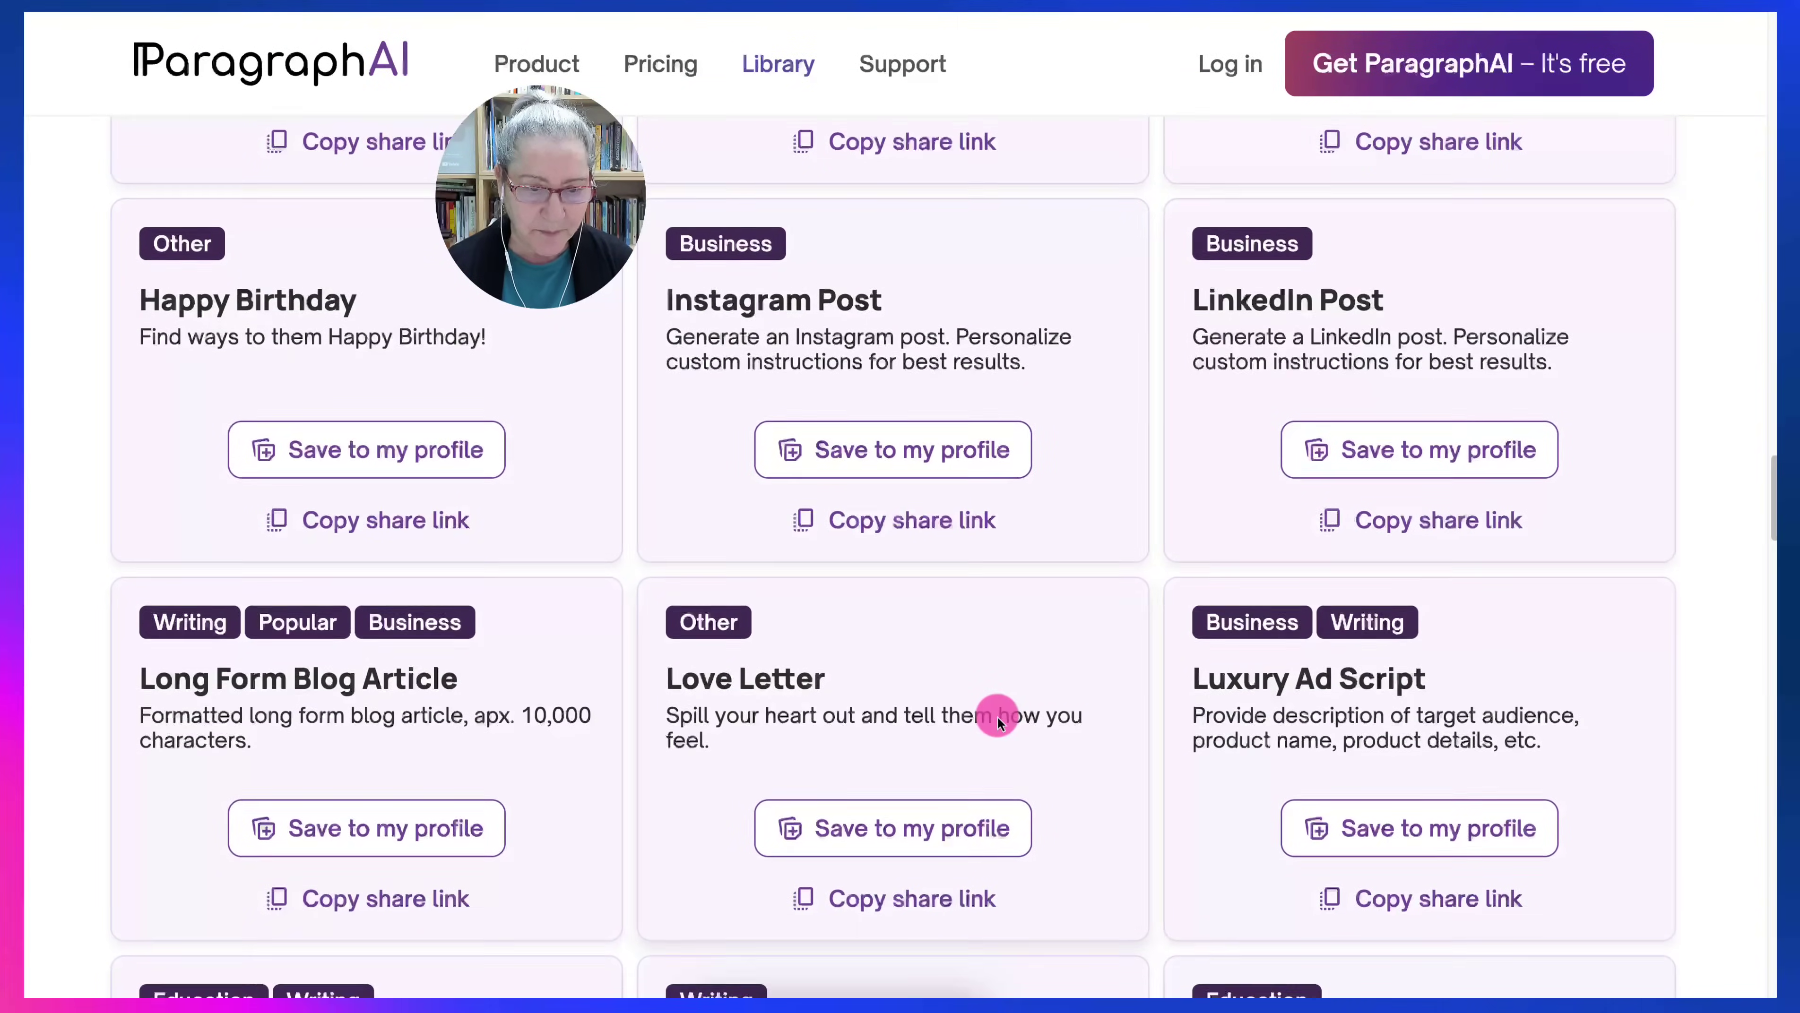
pyautogui.scroll(-6, 882, 723)
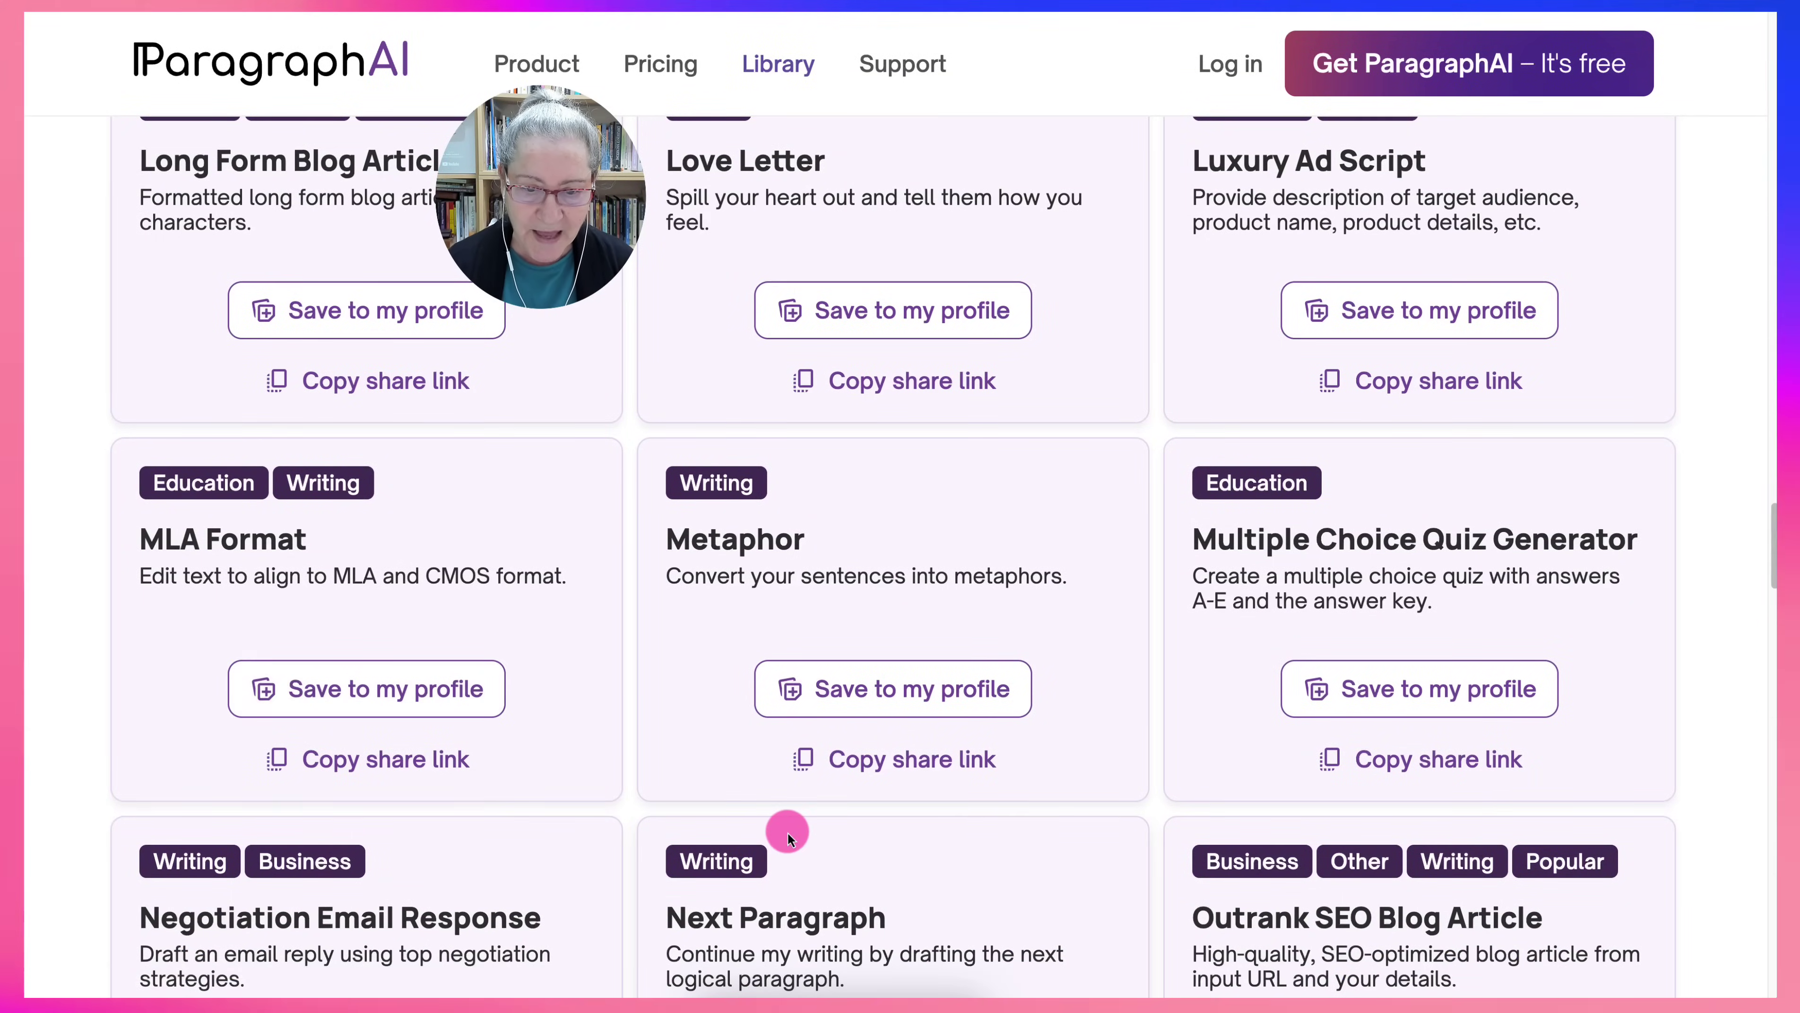
pyautogui.scroll(-3, 787, 833)
pyautogui.scroll(-4, 796, 808)
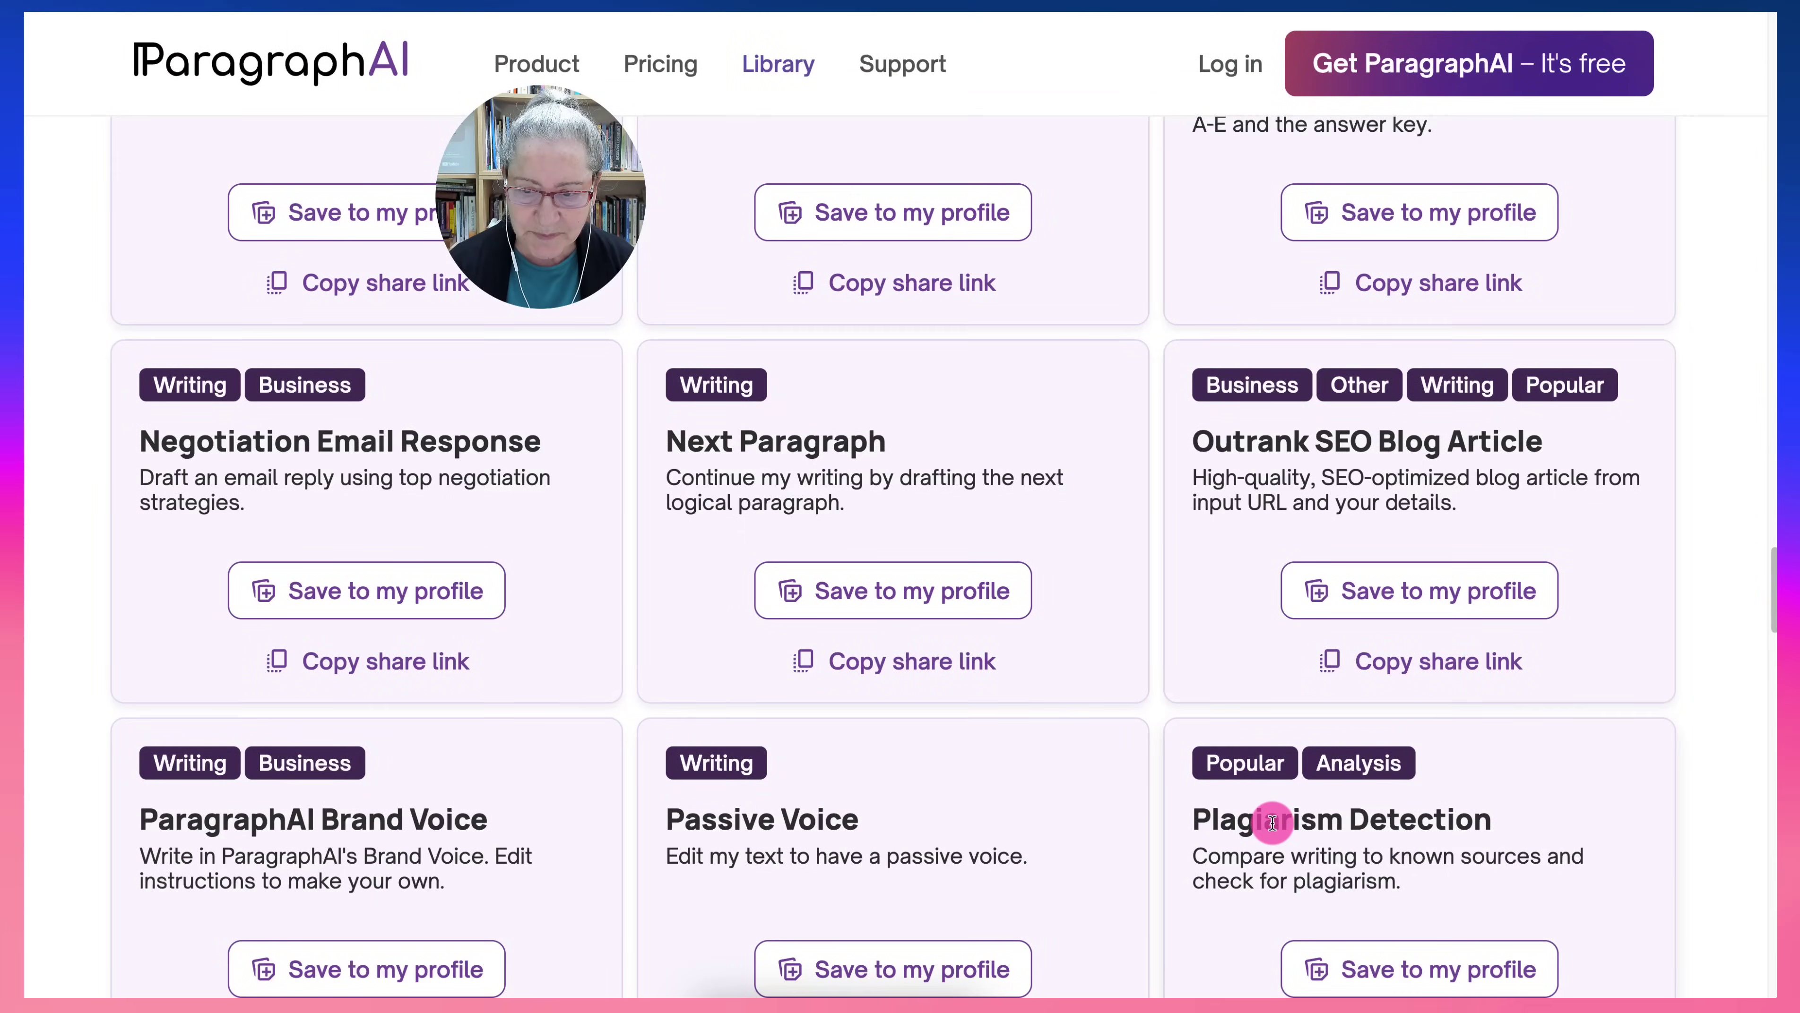
pyautogui.scroll(-8, 1272, 823)
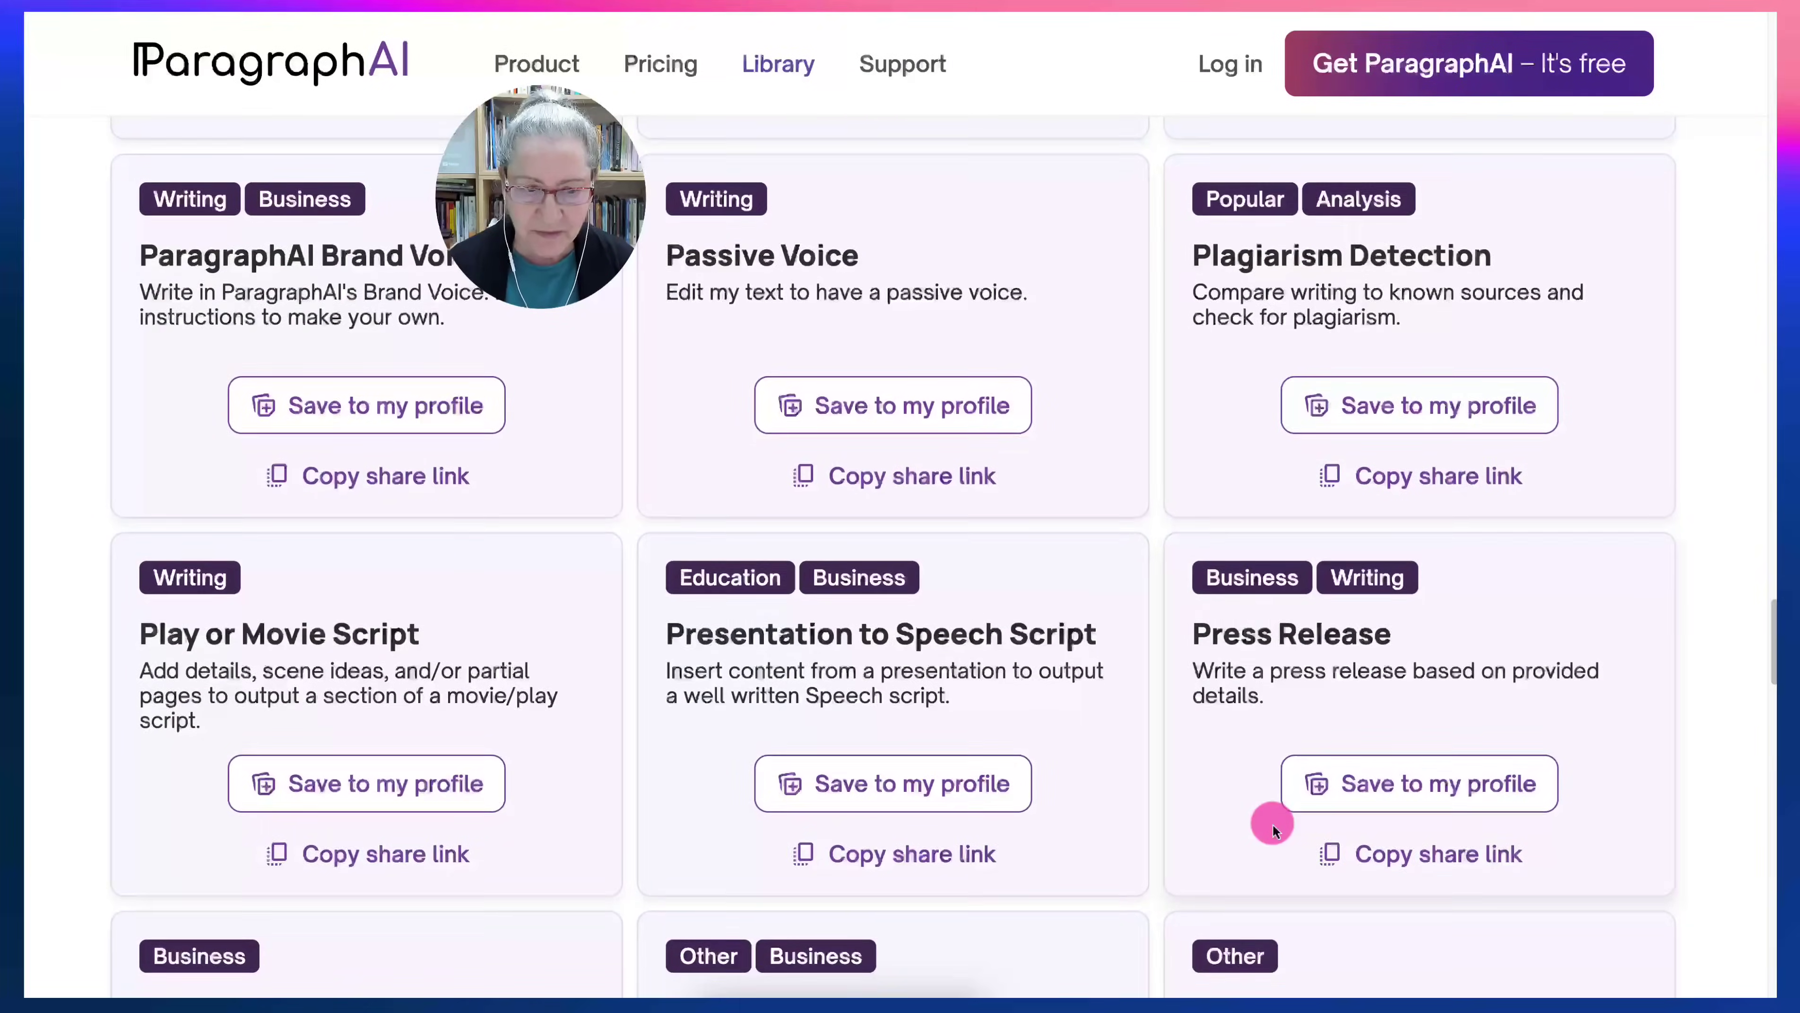
pyautogui.scroll(12, 1272, 825)
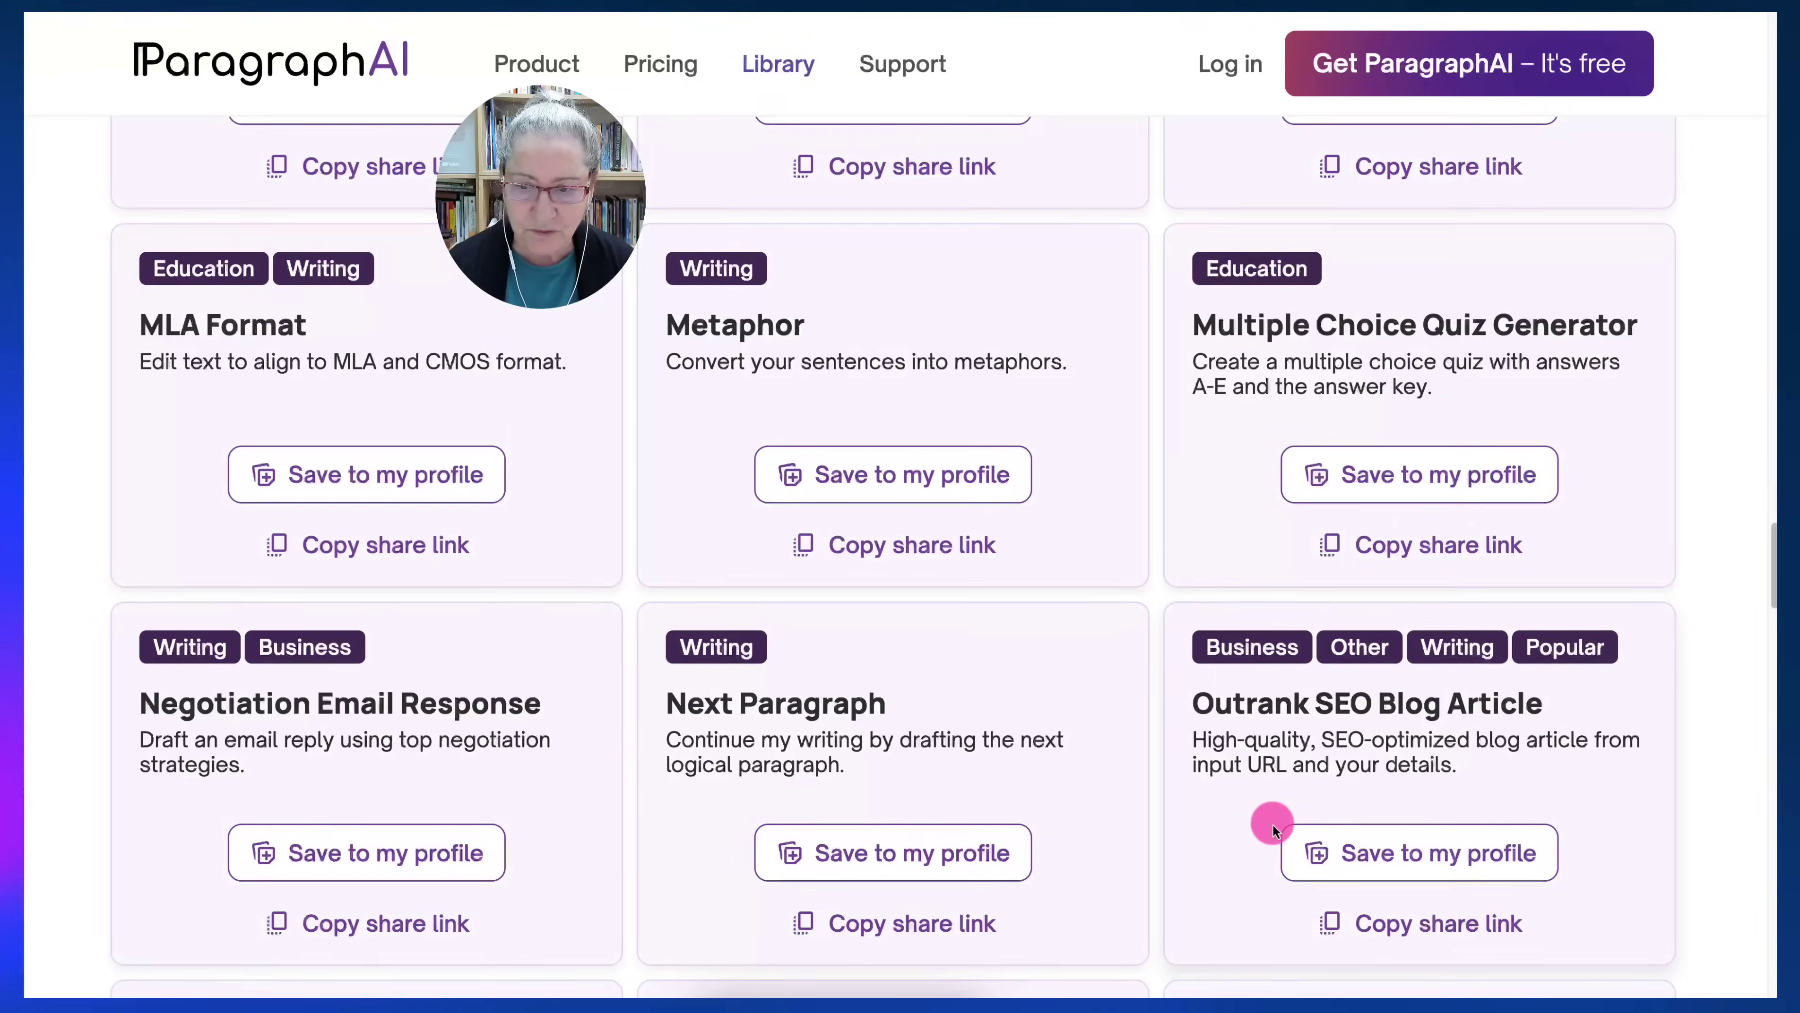
pyautogui.scroll(2, 1272, 824)
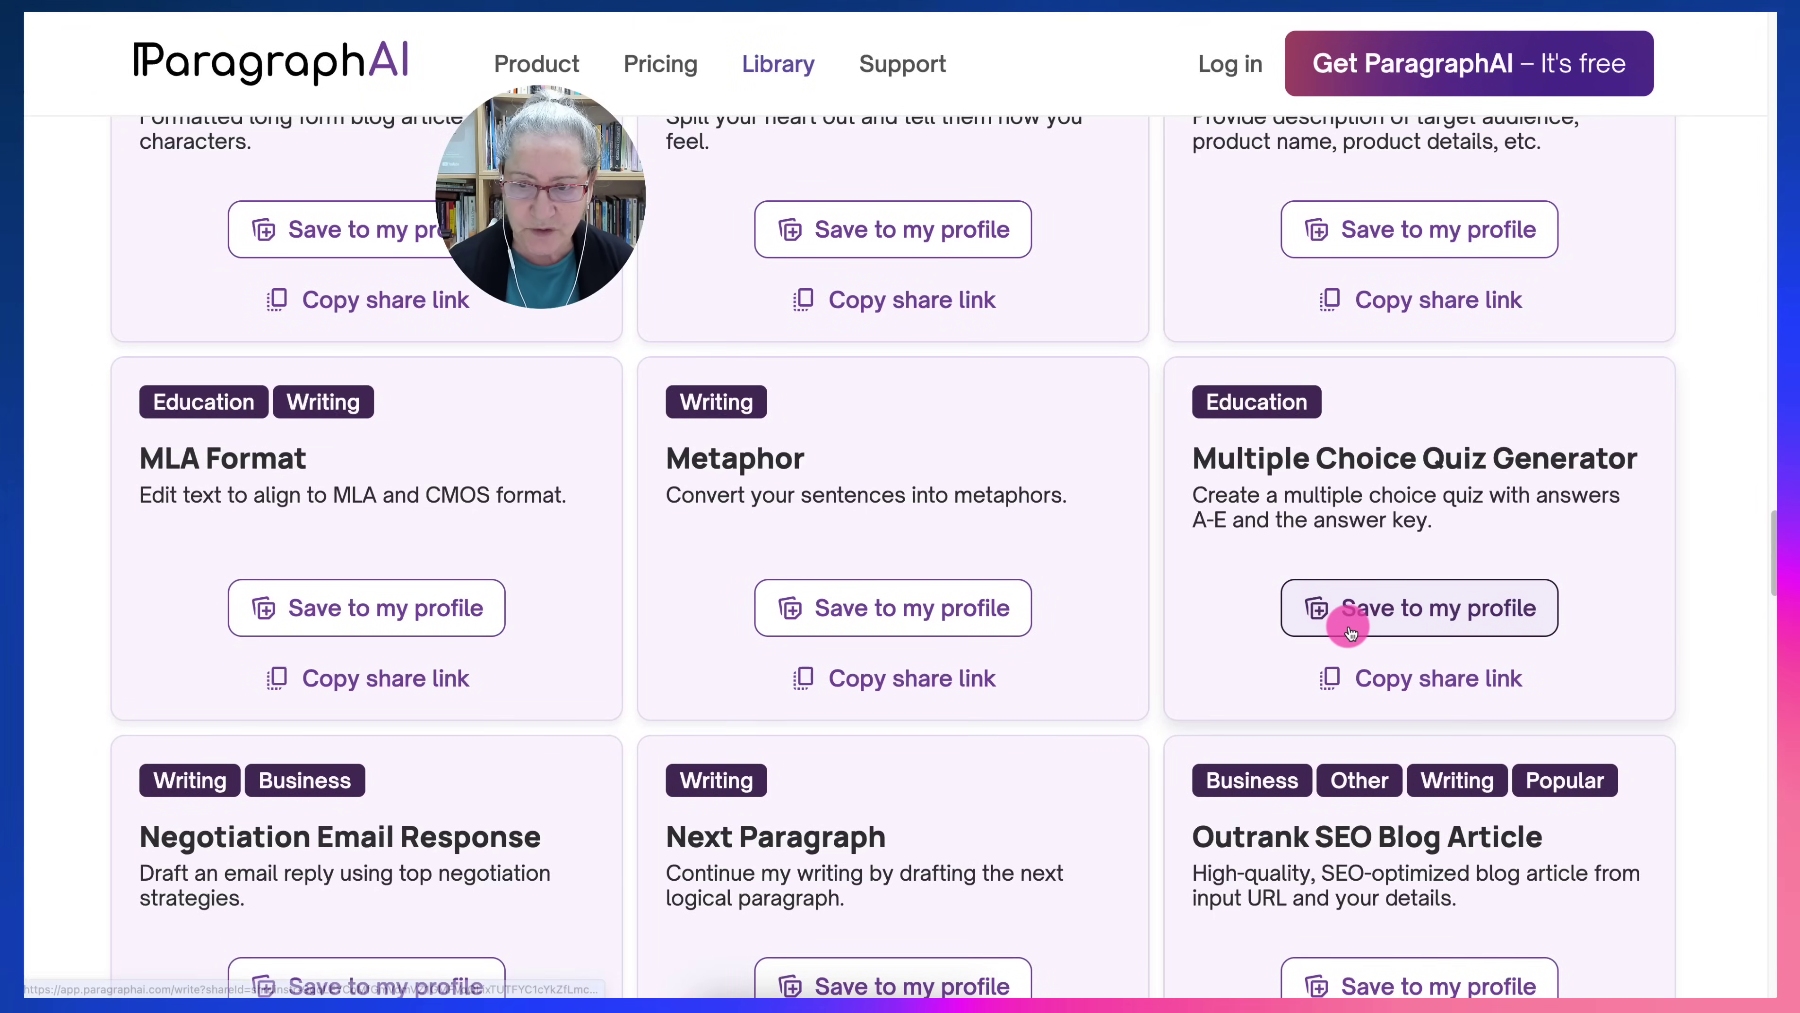
pyautogui.click(1390, 617)
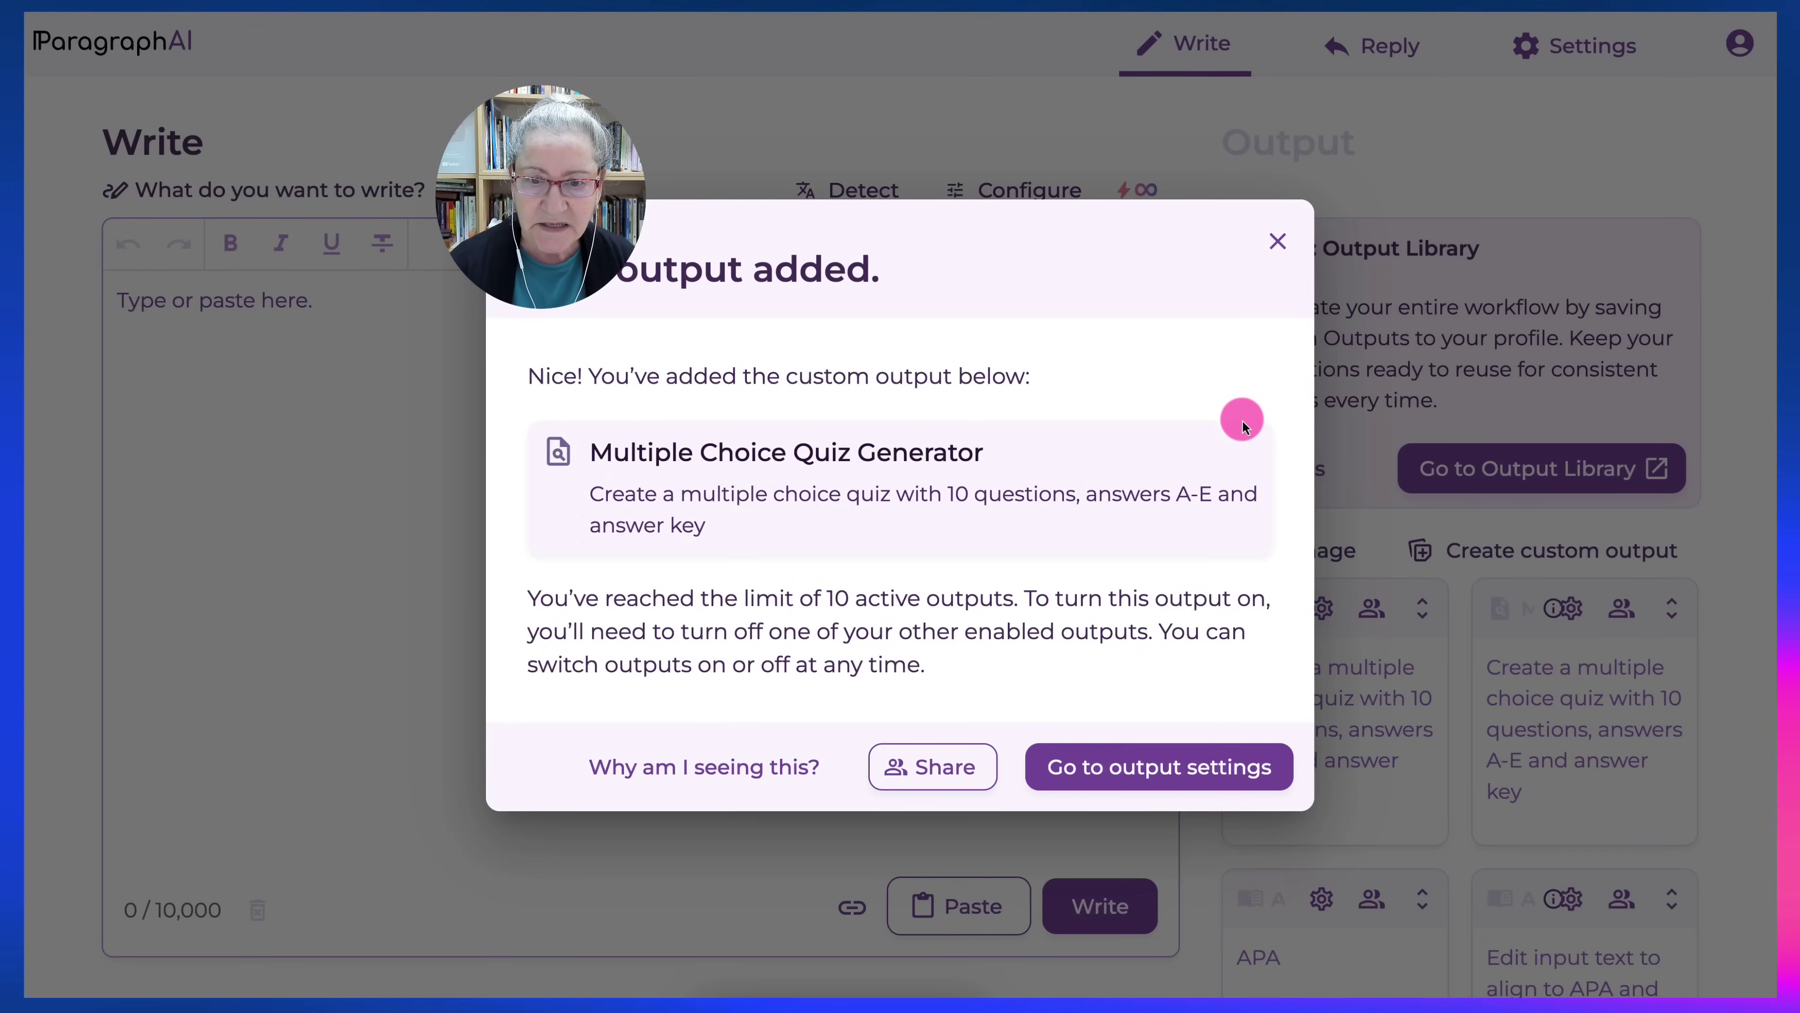
# In output settings, disable List/Outline, Titles of Talks and the duplicate quiz generator, leaving 6 of 10 enabled.
pyautogui.click(1155, 772)
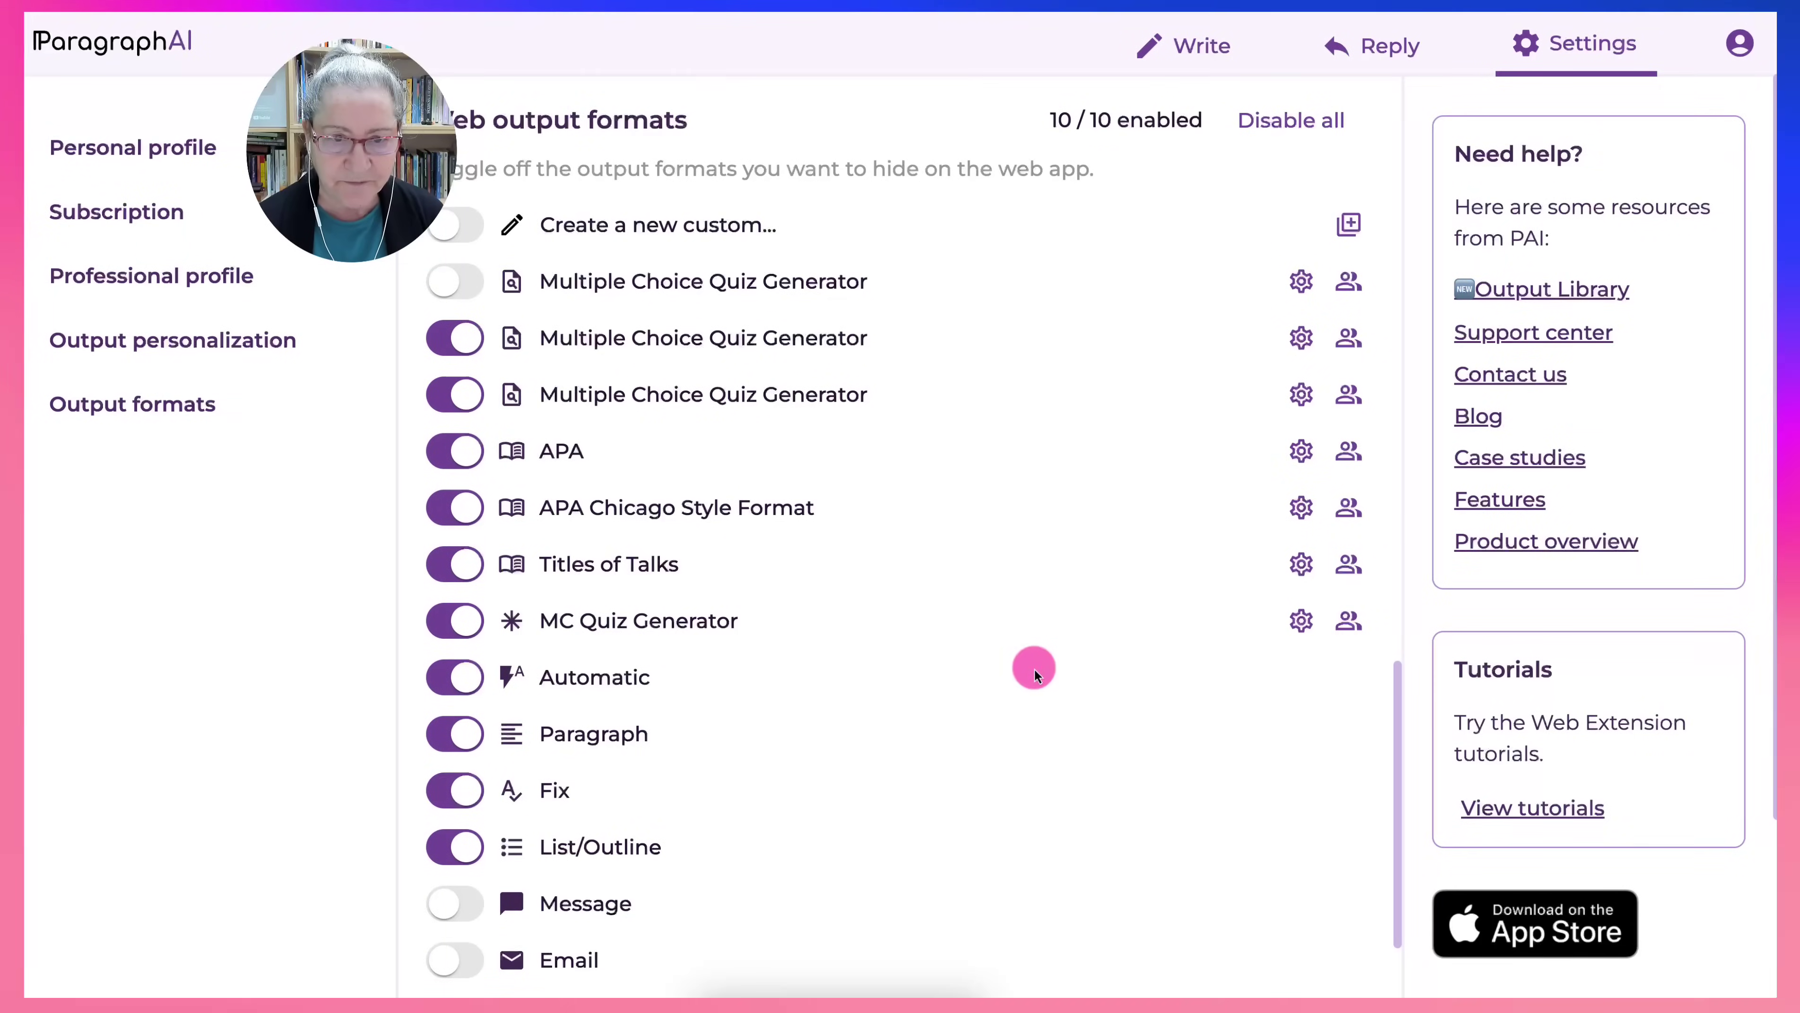
pyautogui.scroll(-1, 486, 627)
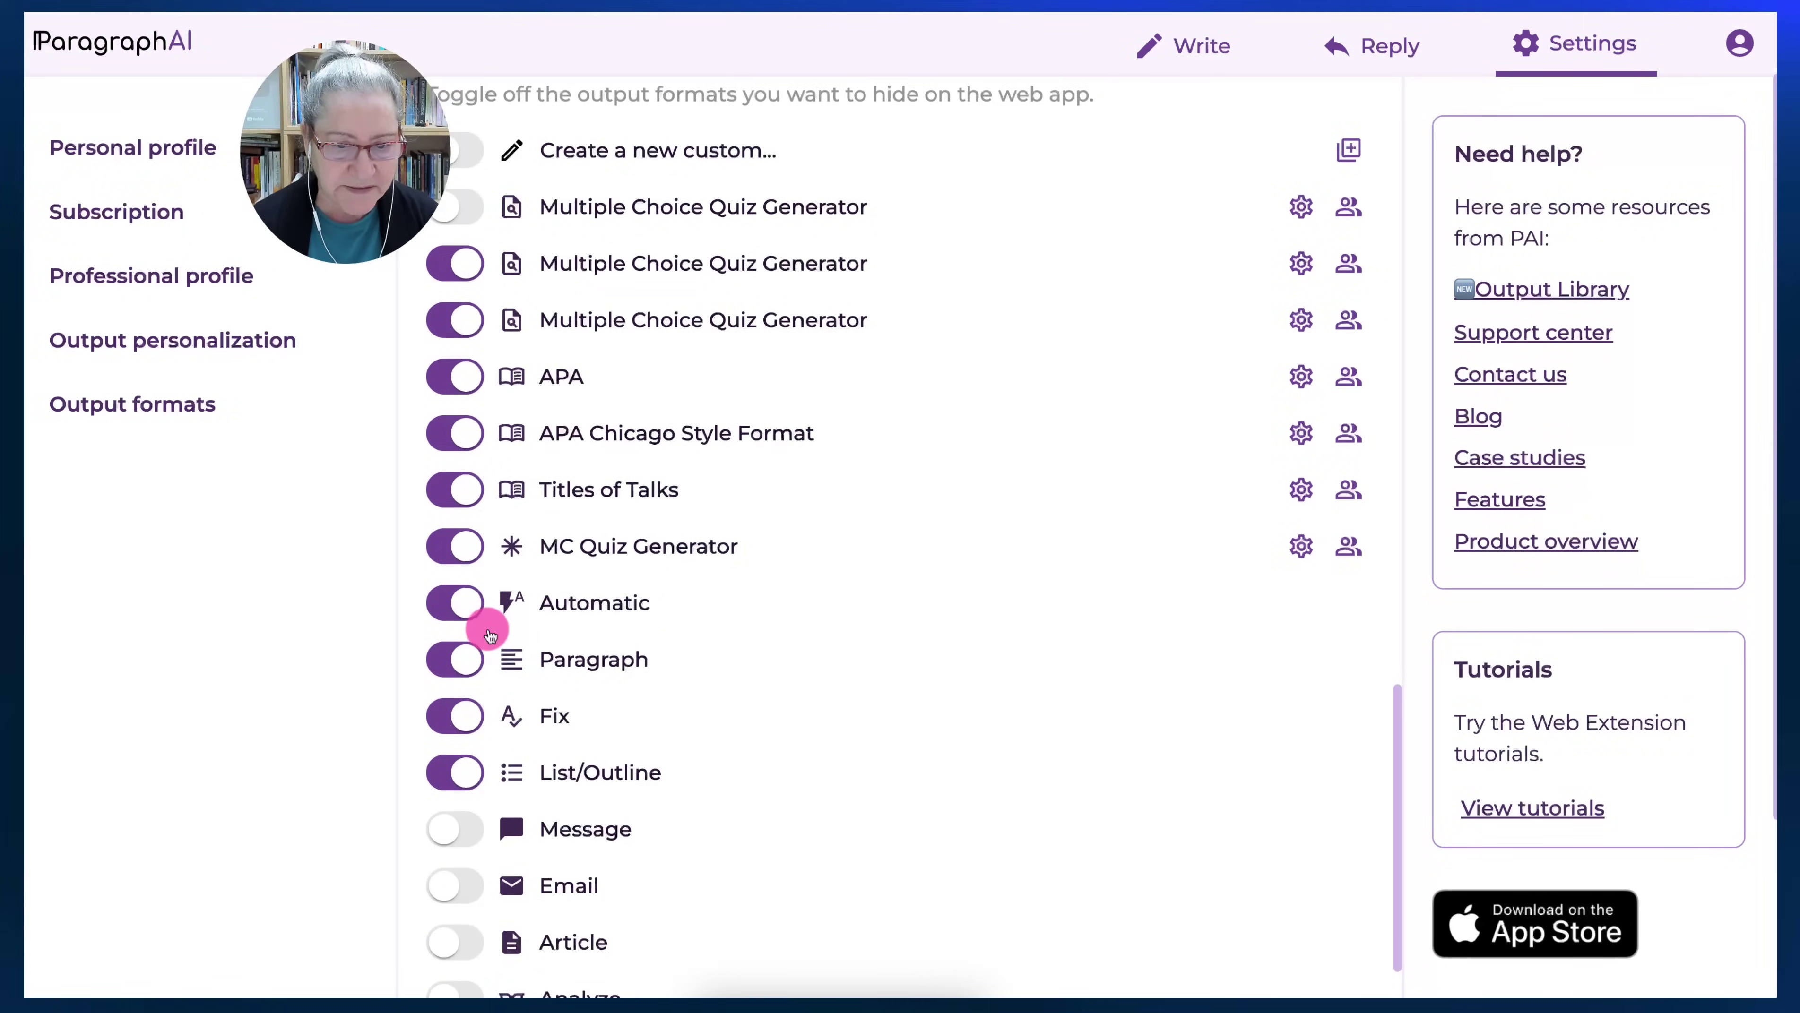
pyautogui.click(454, 747)
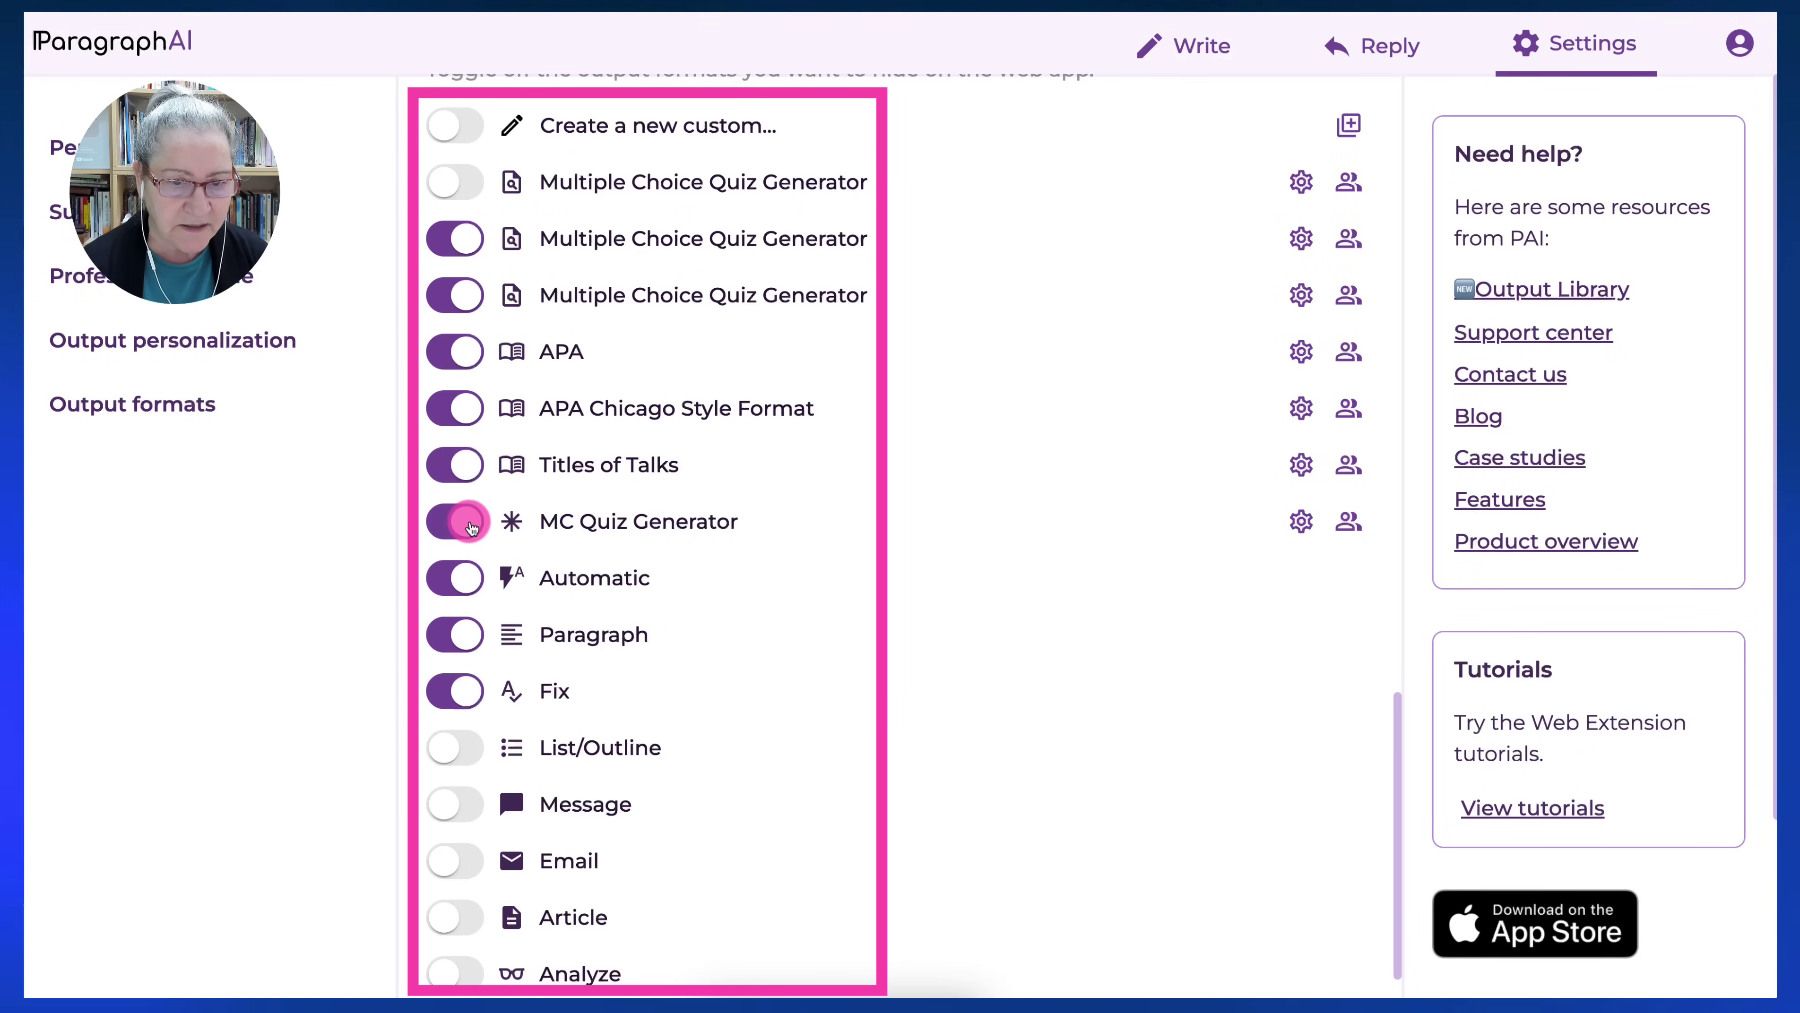
pyautogui.click(464, 471)
pyautogui.click(472, 298)
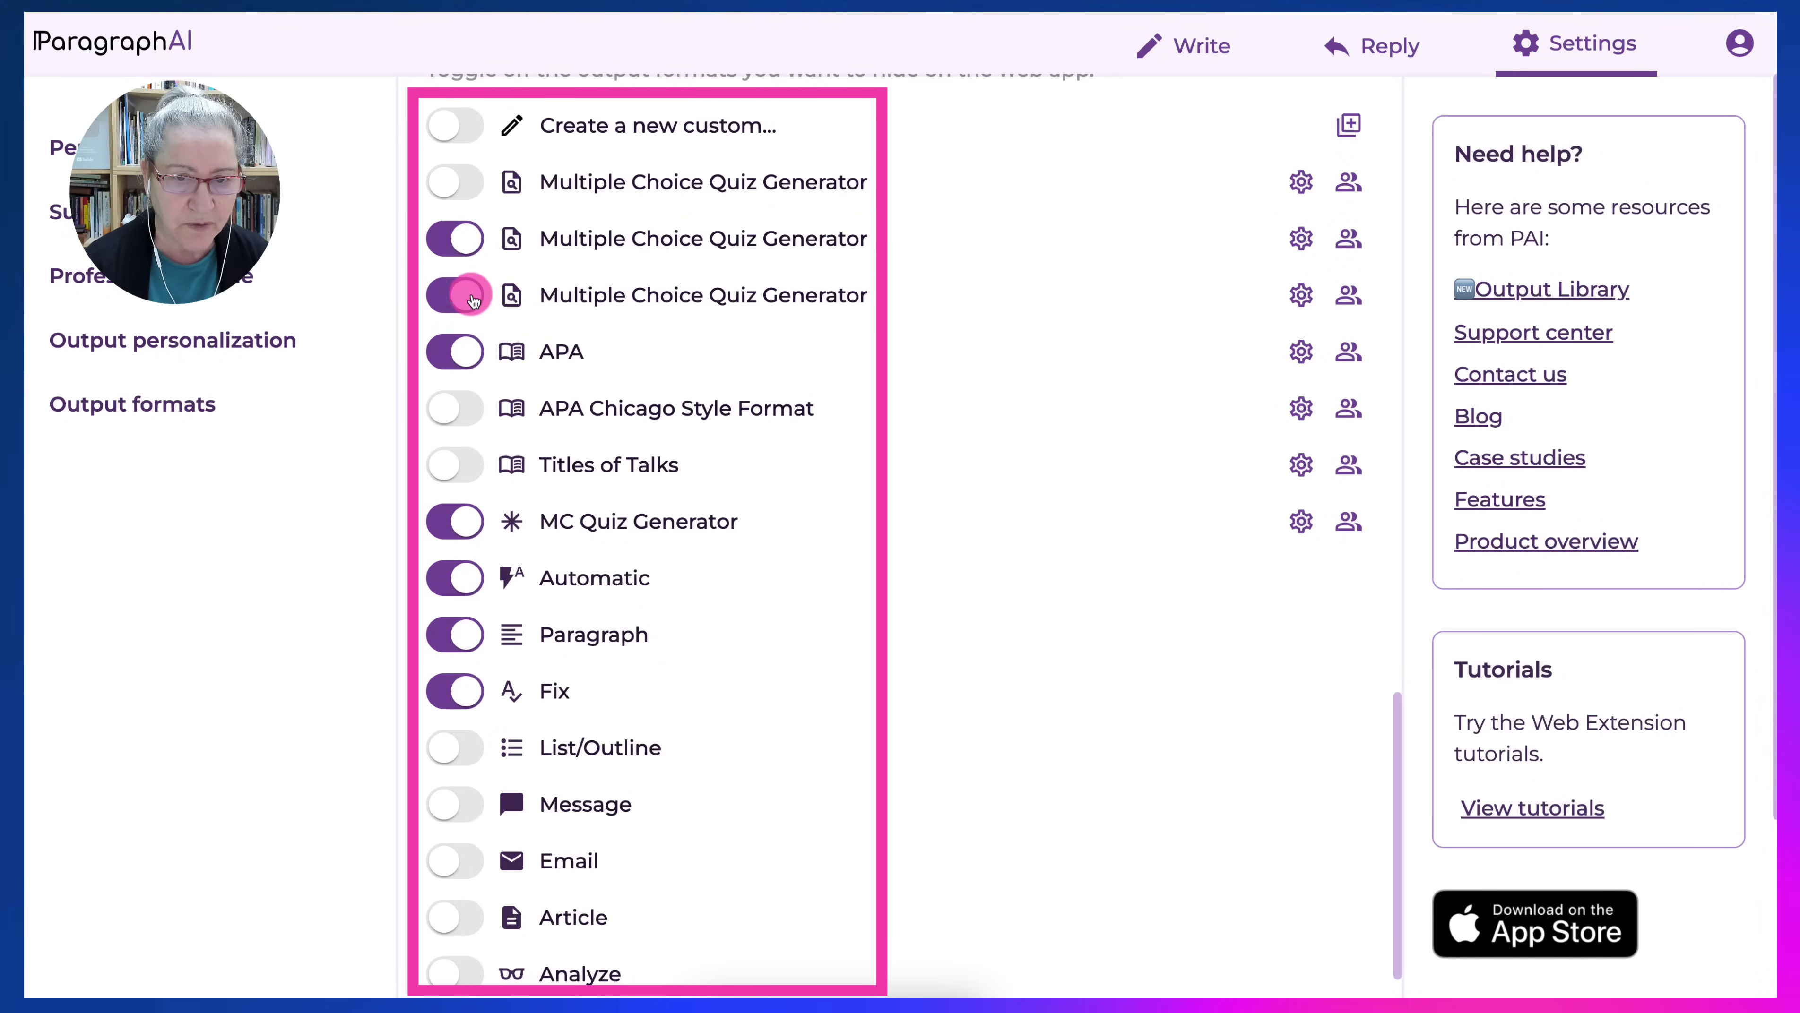
pyautogui.scroll(1, 468, 355)
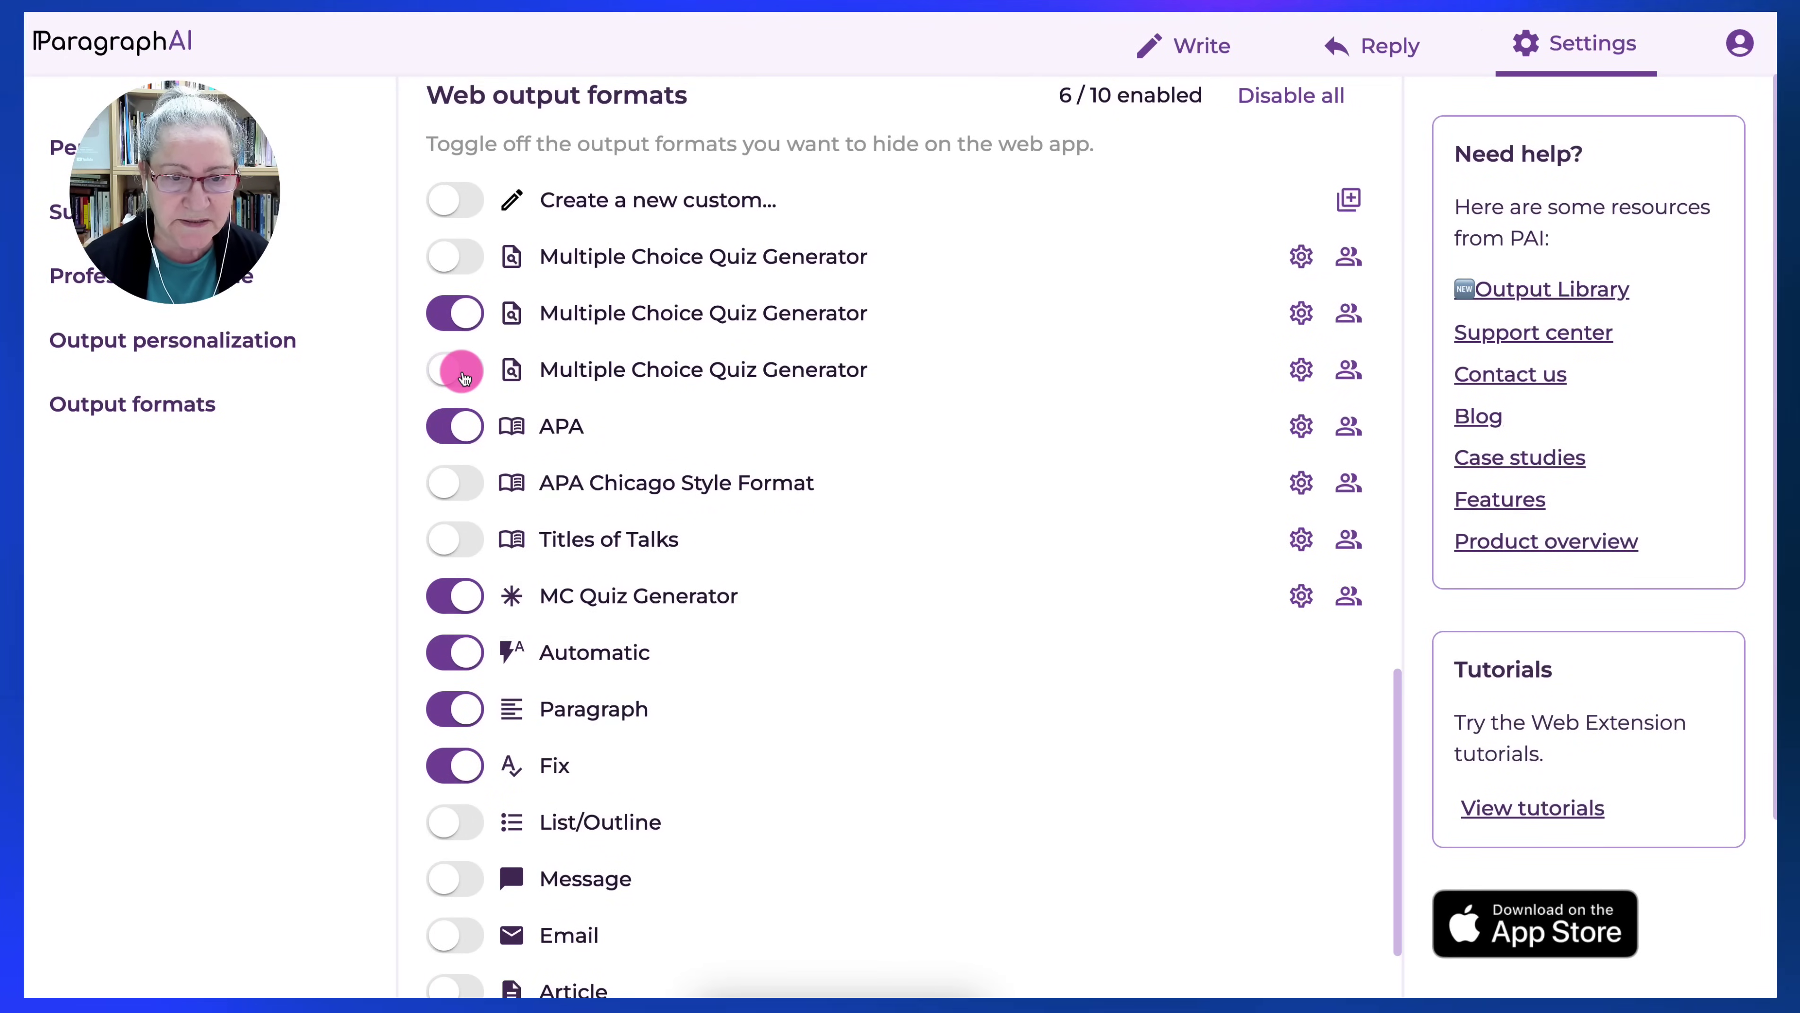
pyautogui.scroll(3, 457, 362)
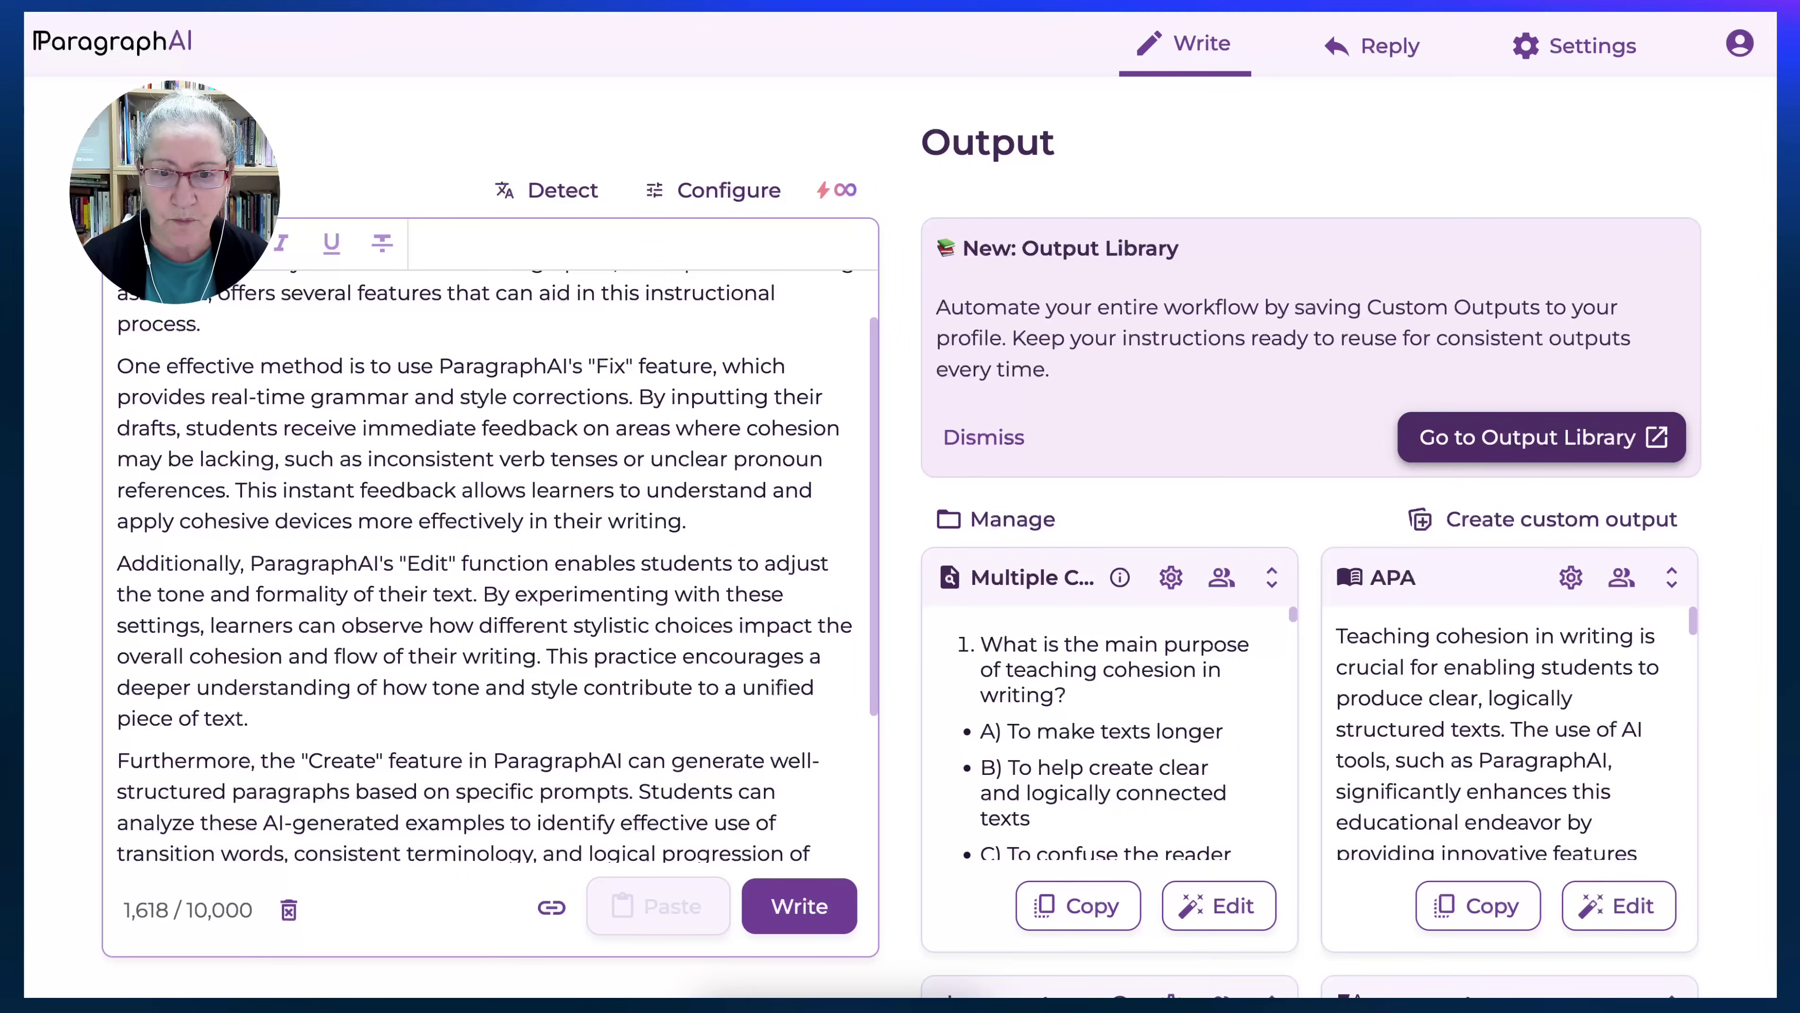
# Scroll through the generated outputs down to the Paragraph and Fix cards.
pyautogui.scroll(-4, 1089, 563)
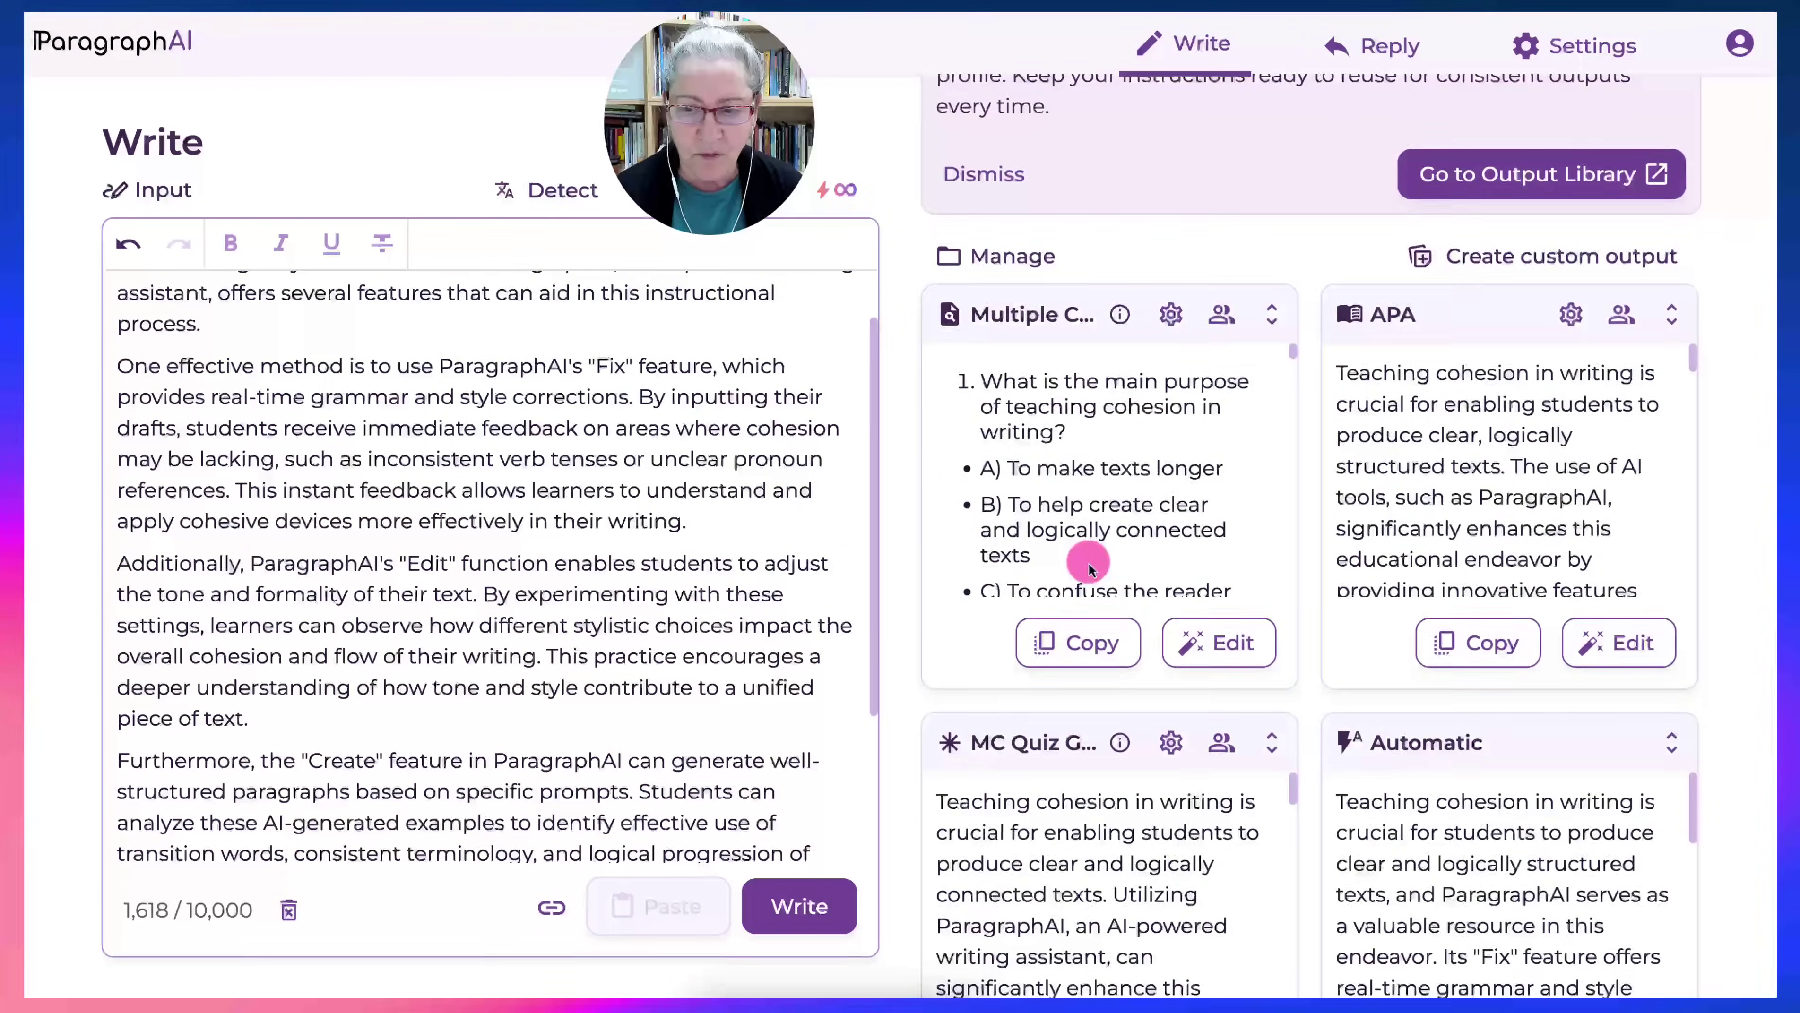
pyautogui.scroll(4, 1122, 559)
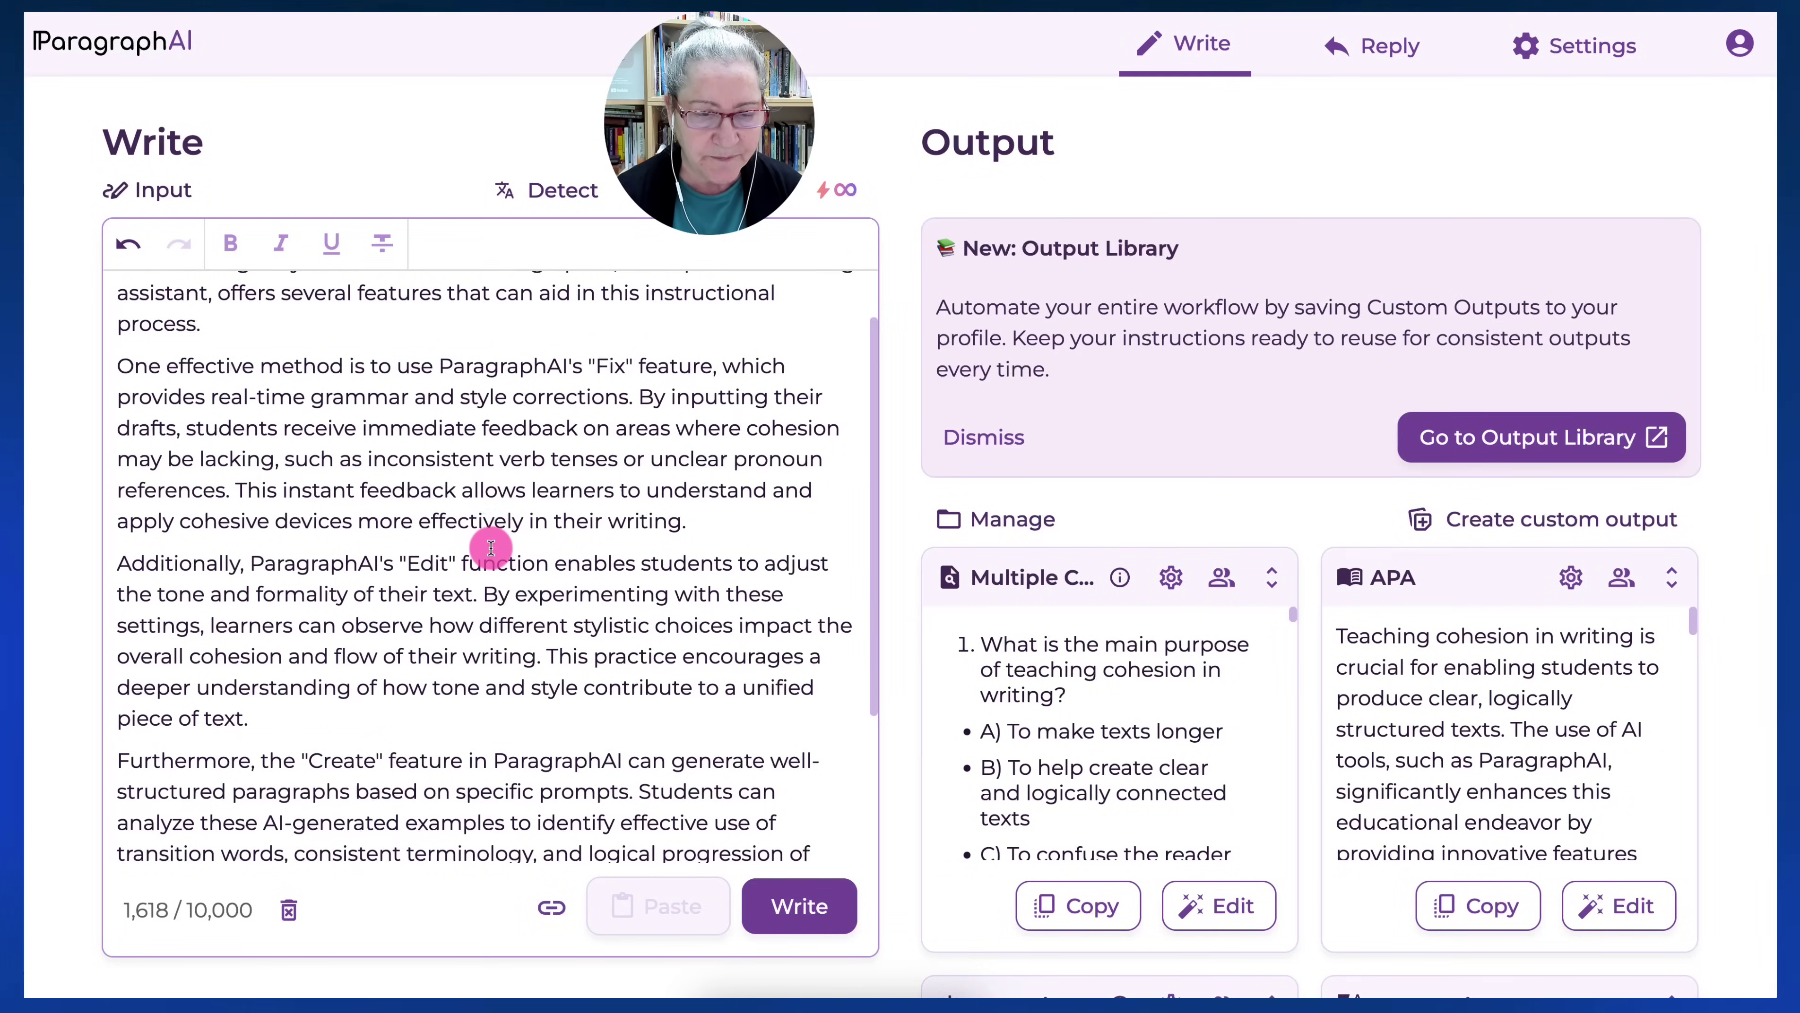
pyautogui.scroll(2, 482, 543)
pyautogui.scroll(-3, 333, 579)
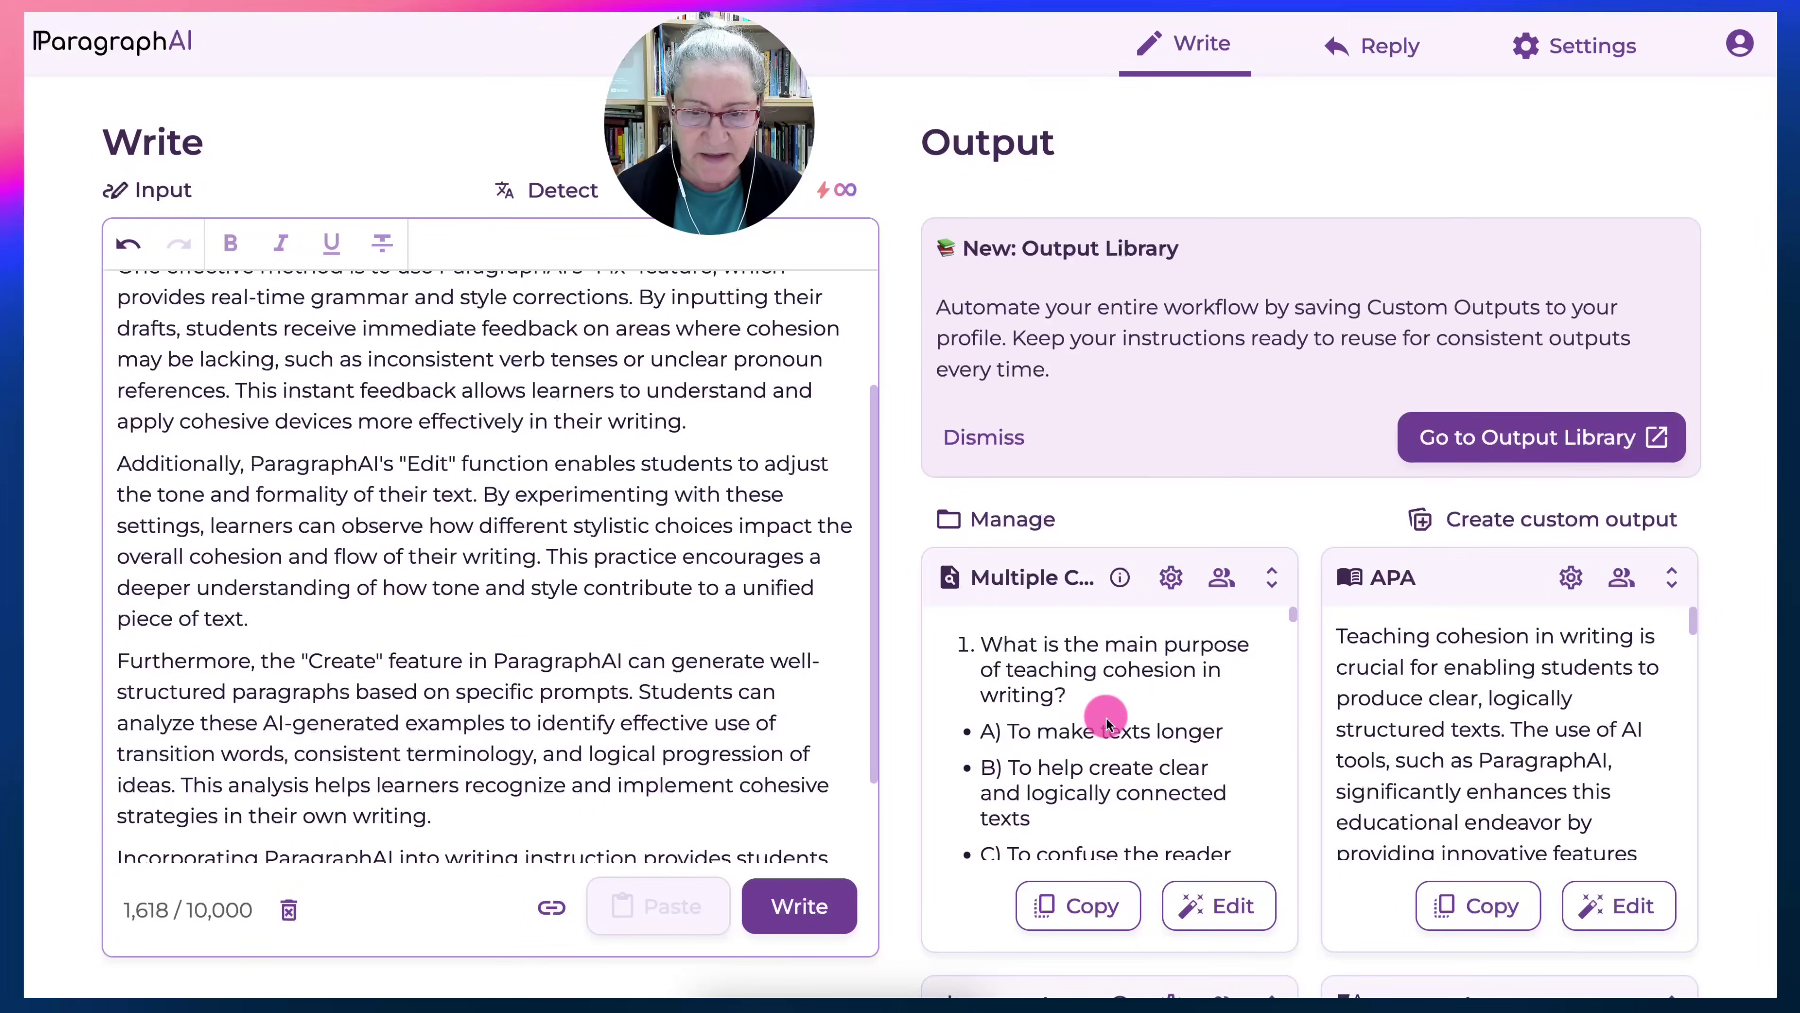
pyautogui.scroll(-6, 1095, 731)
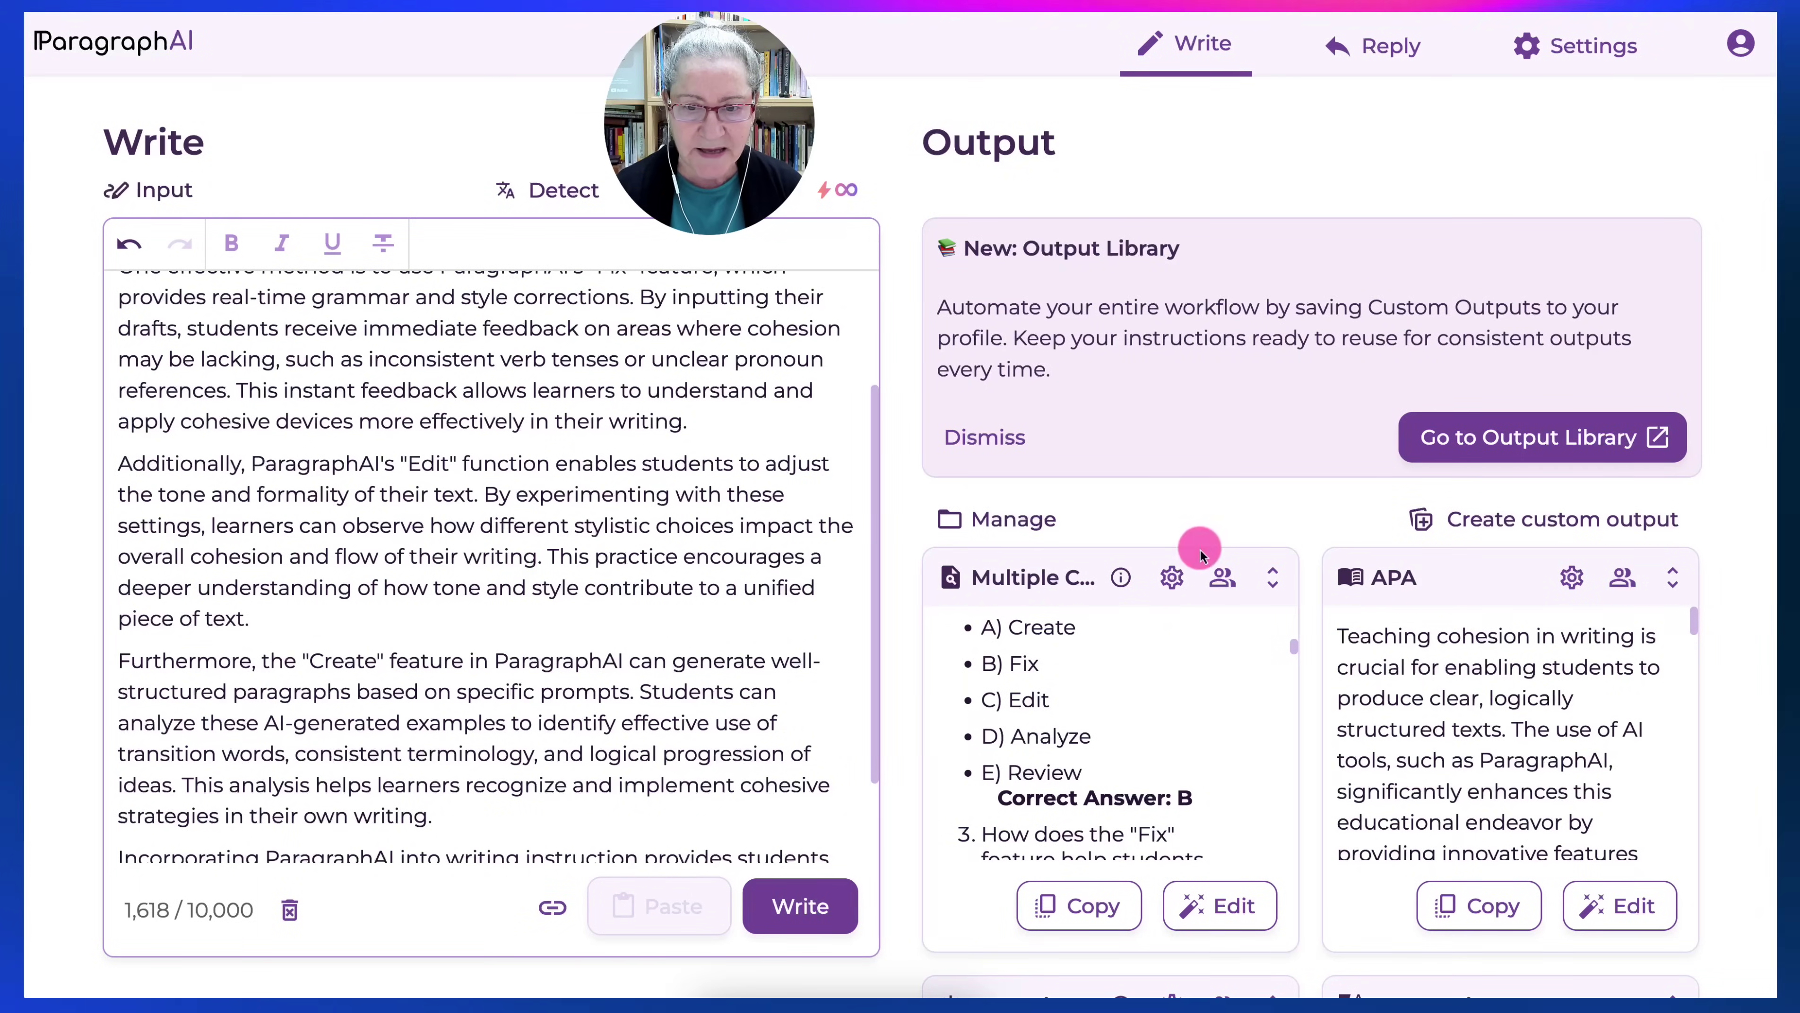
pyautogui.scroll(-4, 1136, 684)
pyautogui.scroll(-8, 1130, 692)
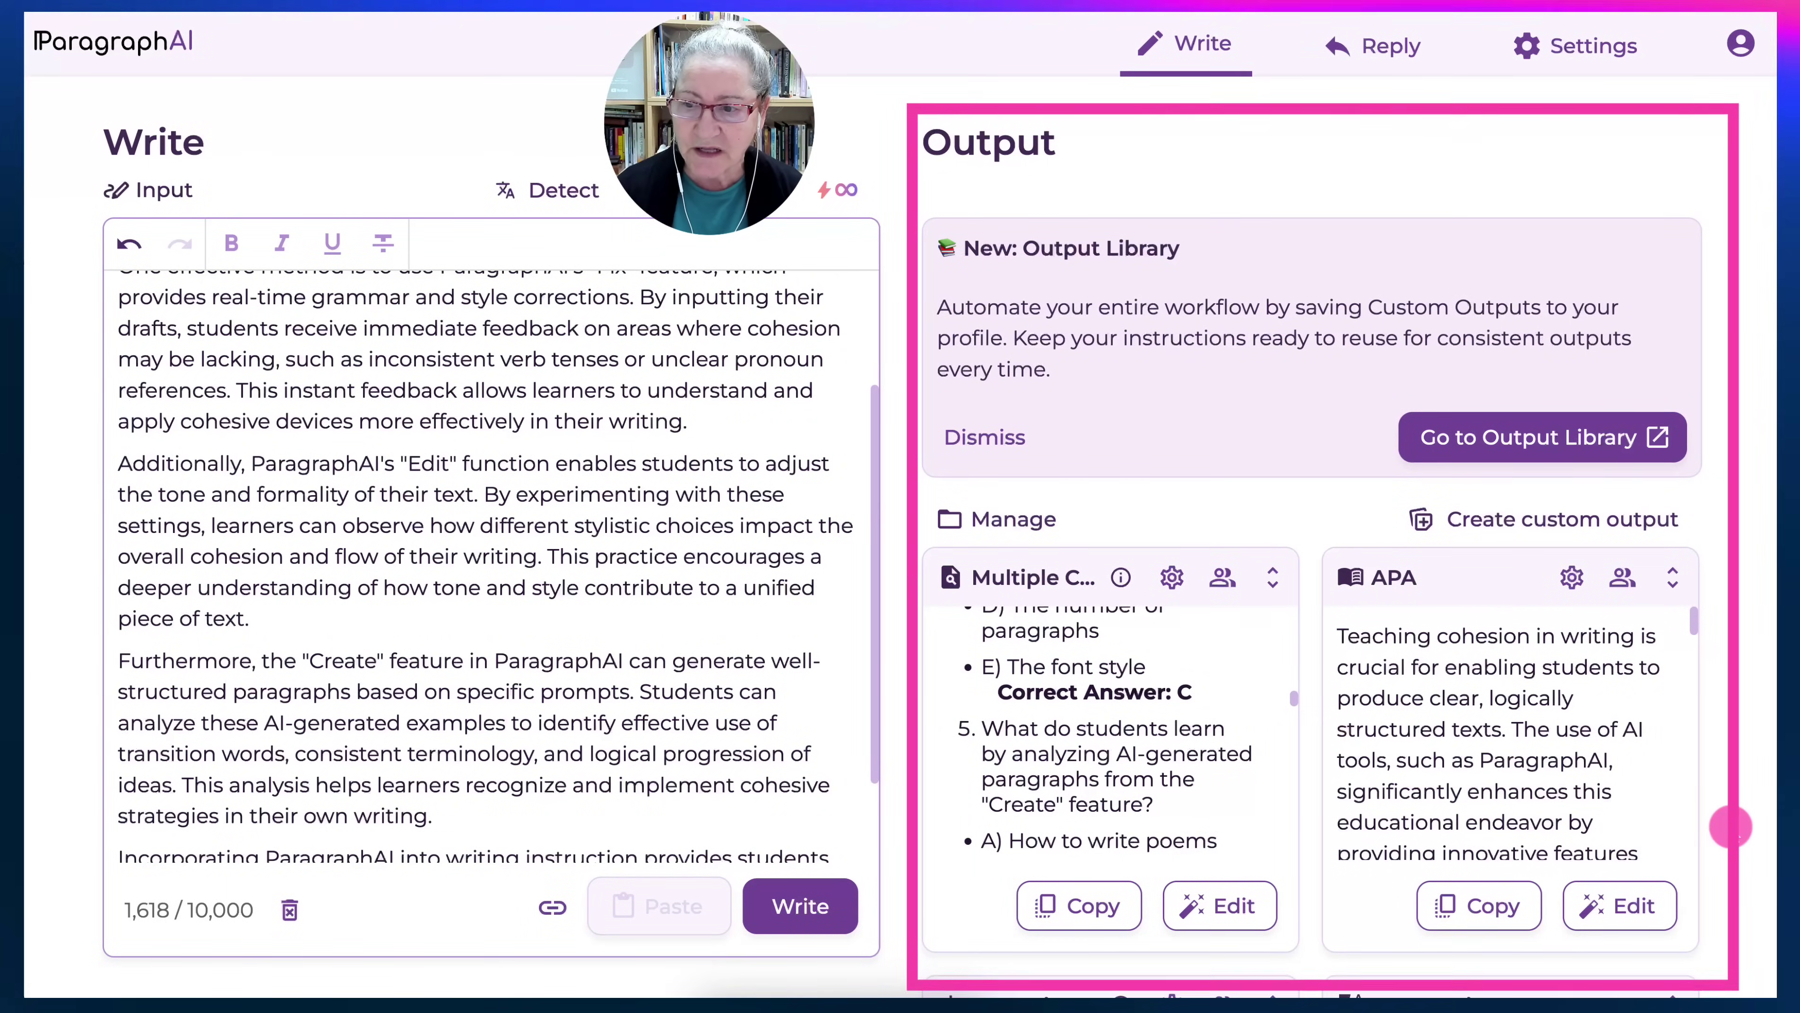
pyautogui.scroll(-5, 1730, 827)
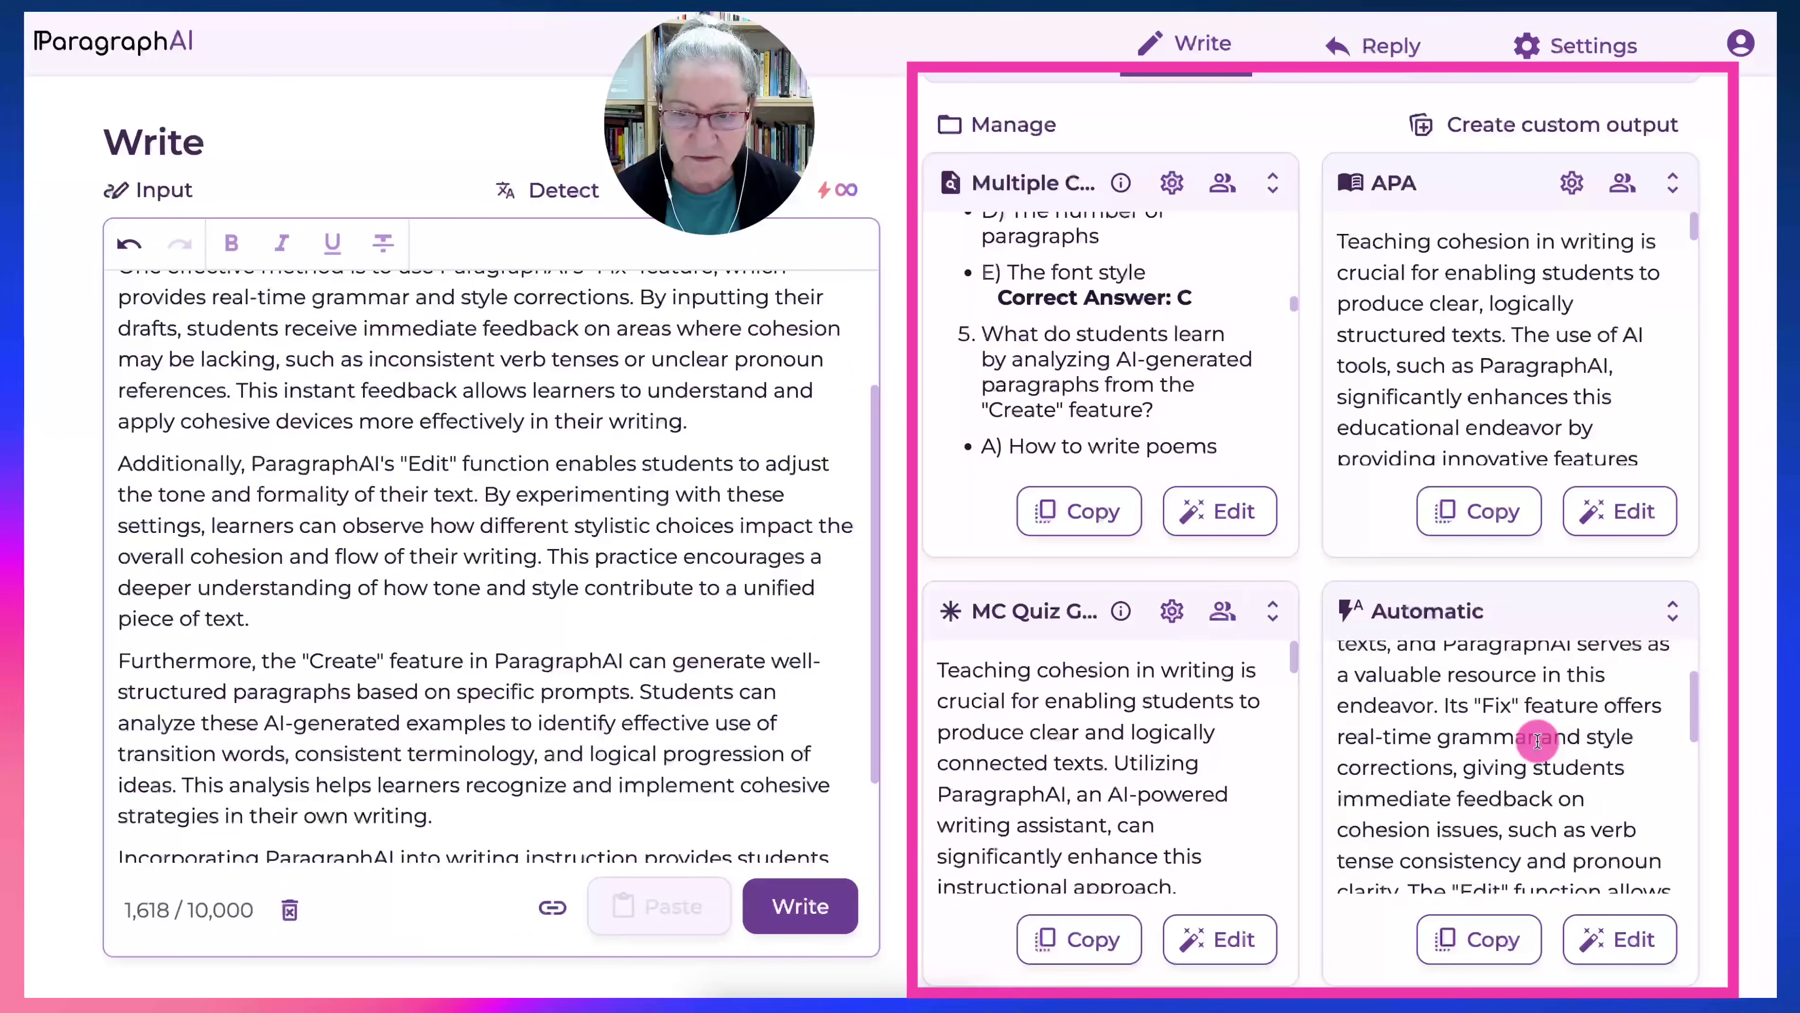
pyautogui.scroll(-5, 1537, 741)
pyautogui.scroll(-5, 1213, 755)
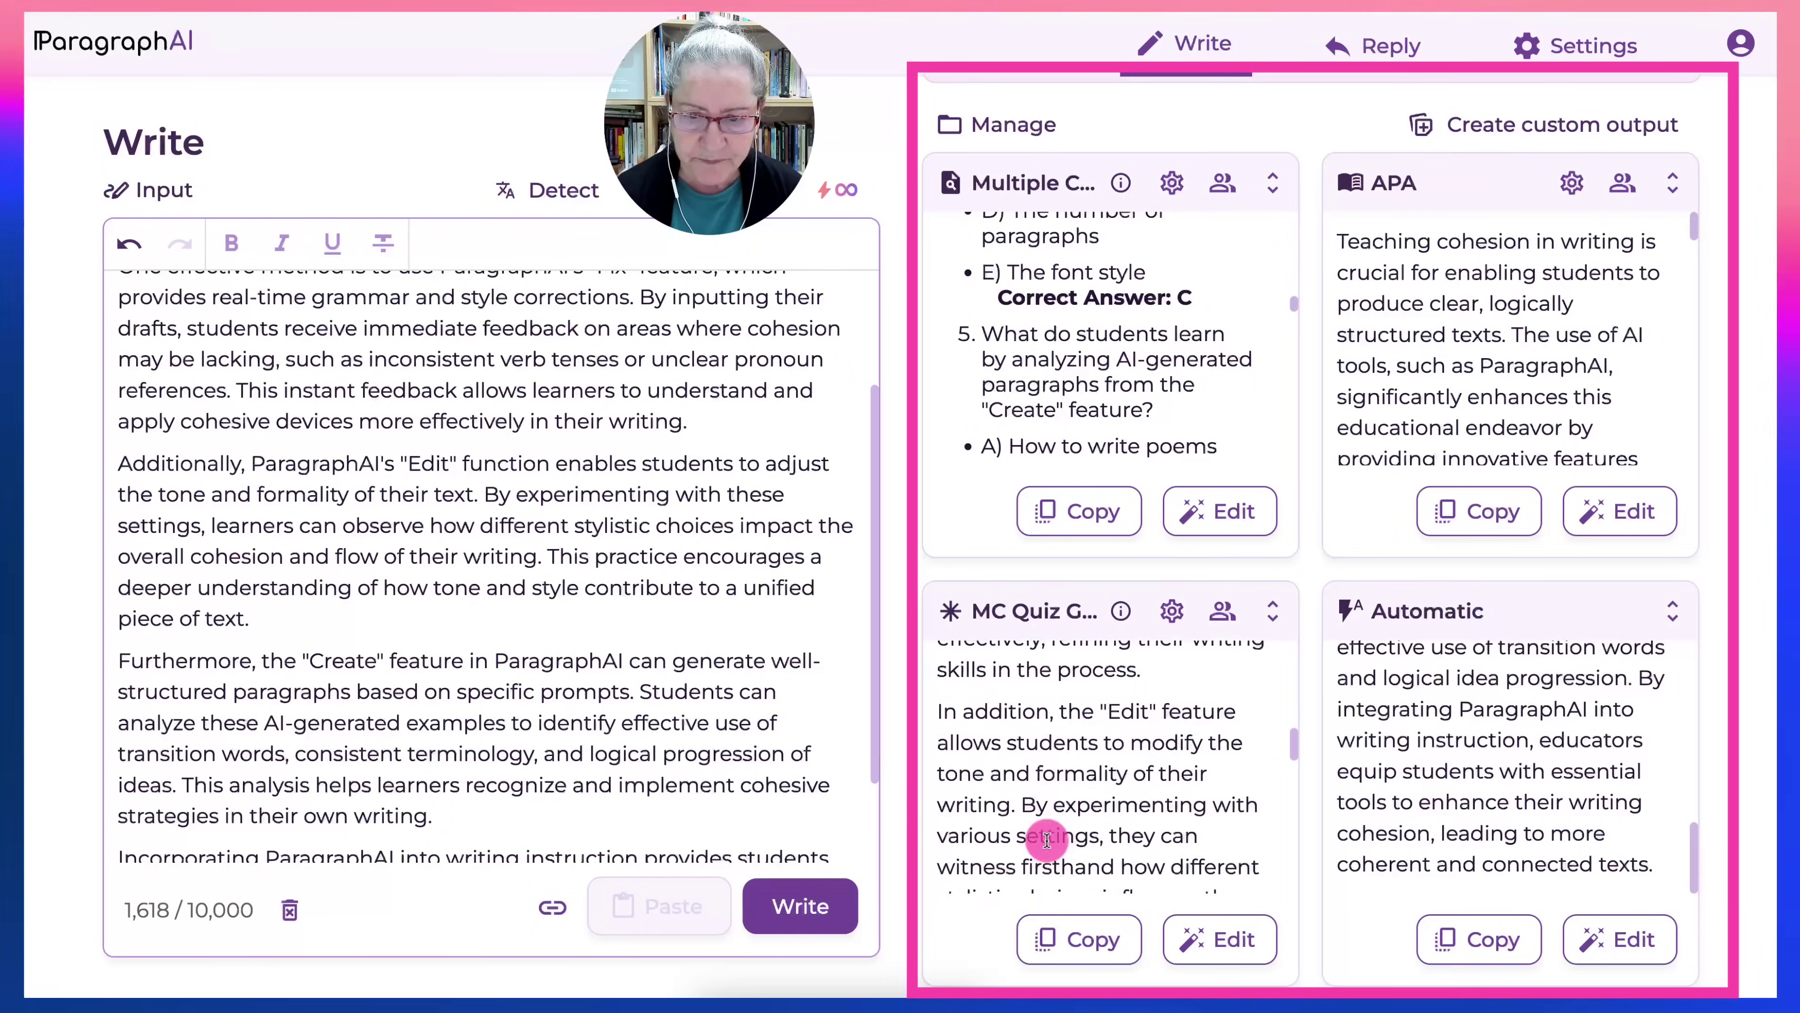
pyautogui.scroll(-3, 1046, 841)
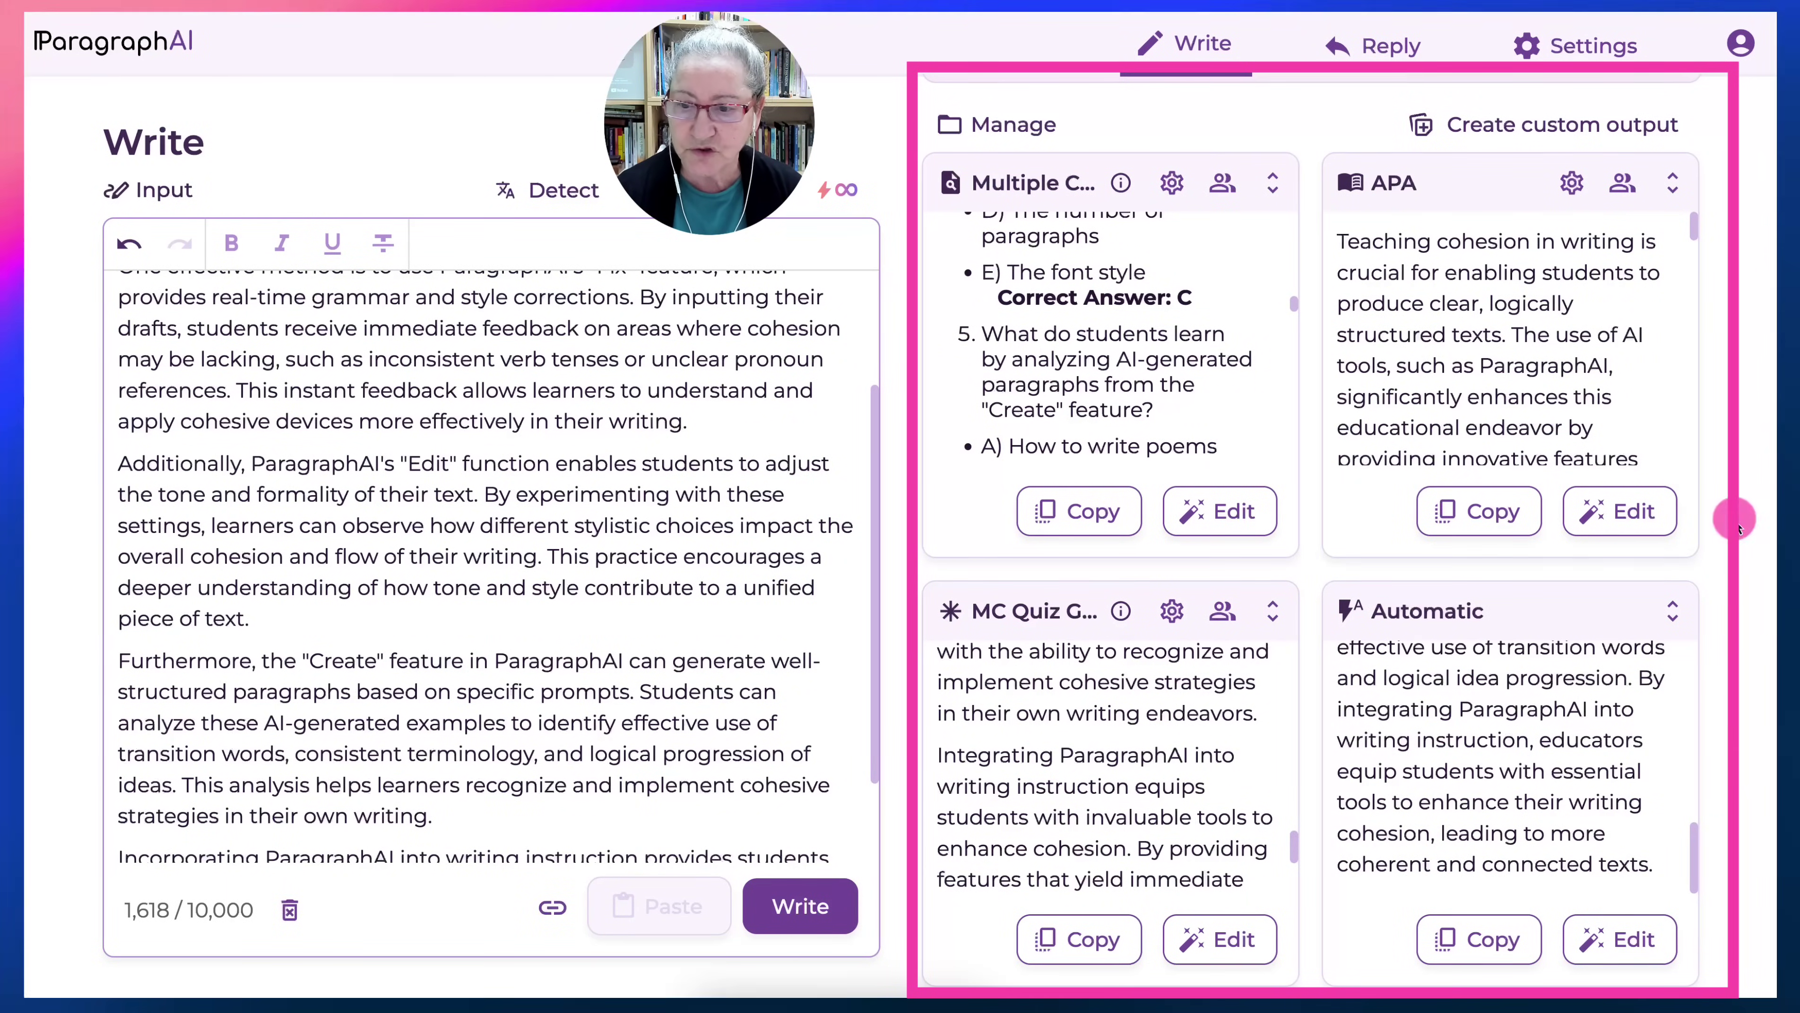
pyautogui.scroll(-5, 1628, 913)
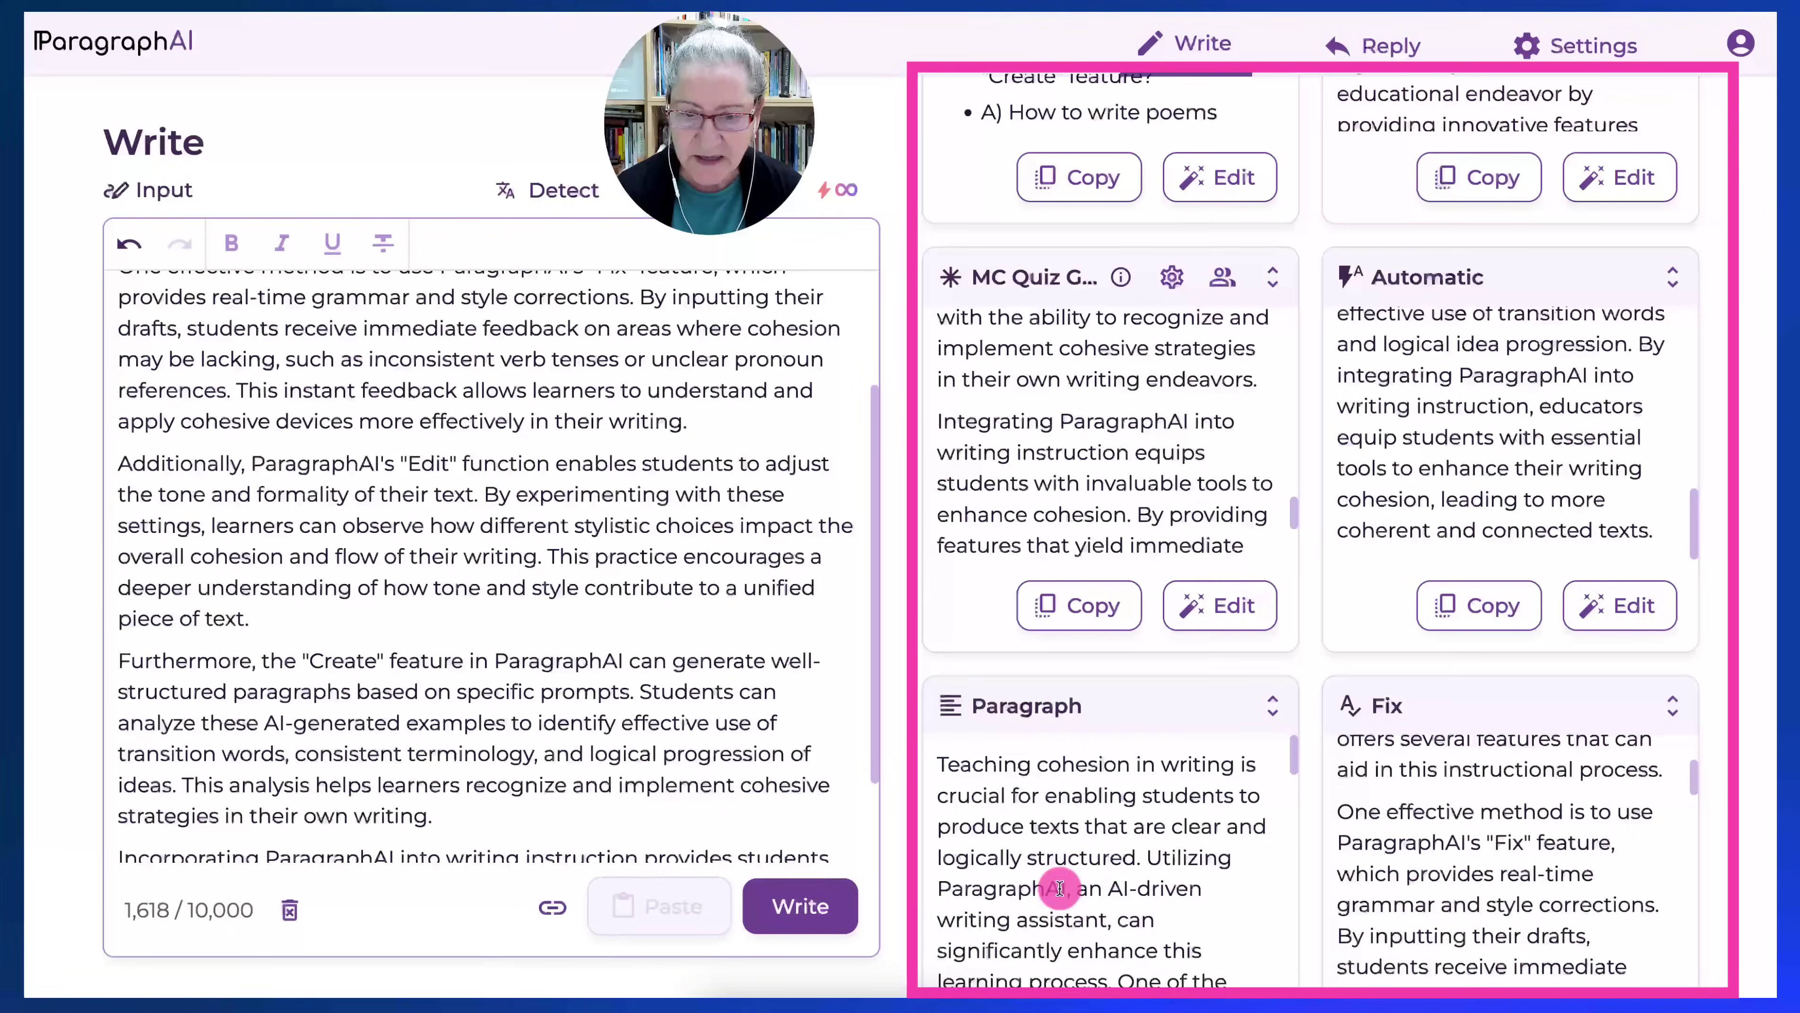
pyautogui.scroll(-2, 807, 848)
pyautogui.scroll(-5, 1076, 840)
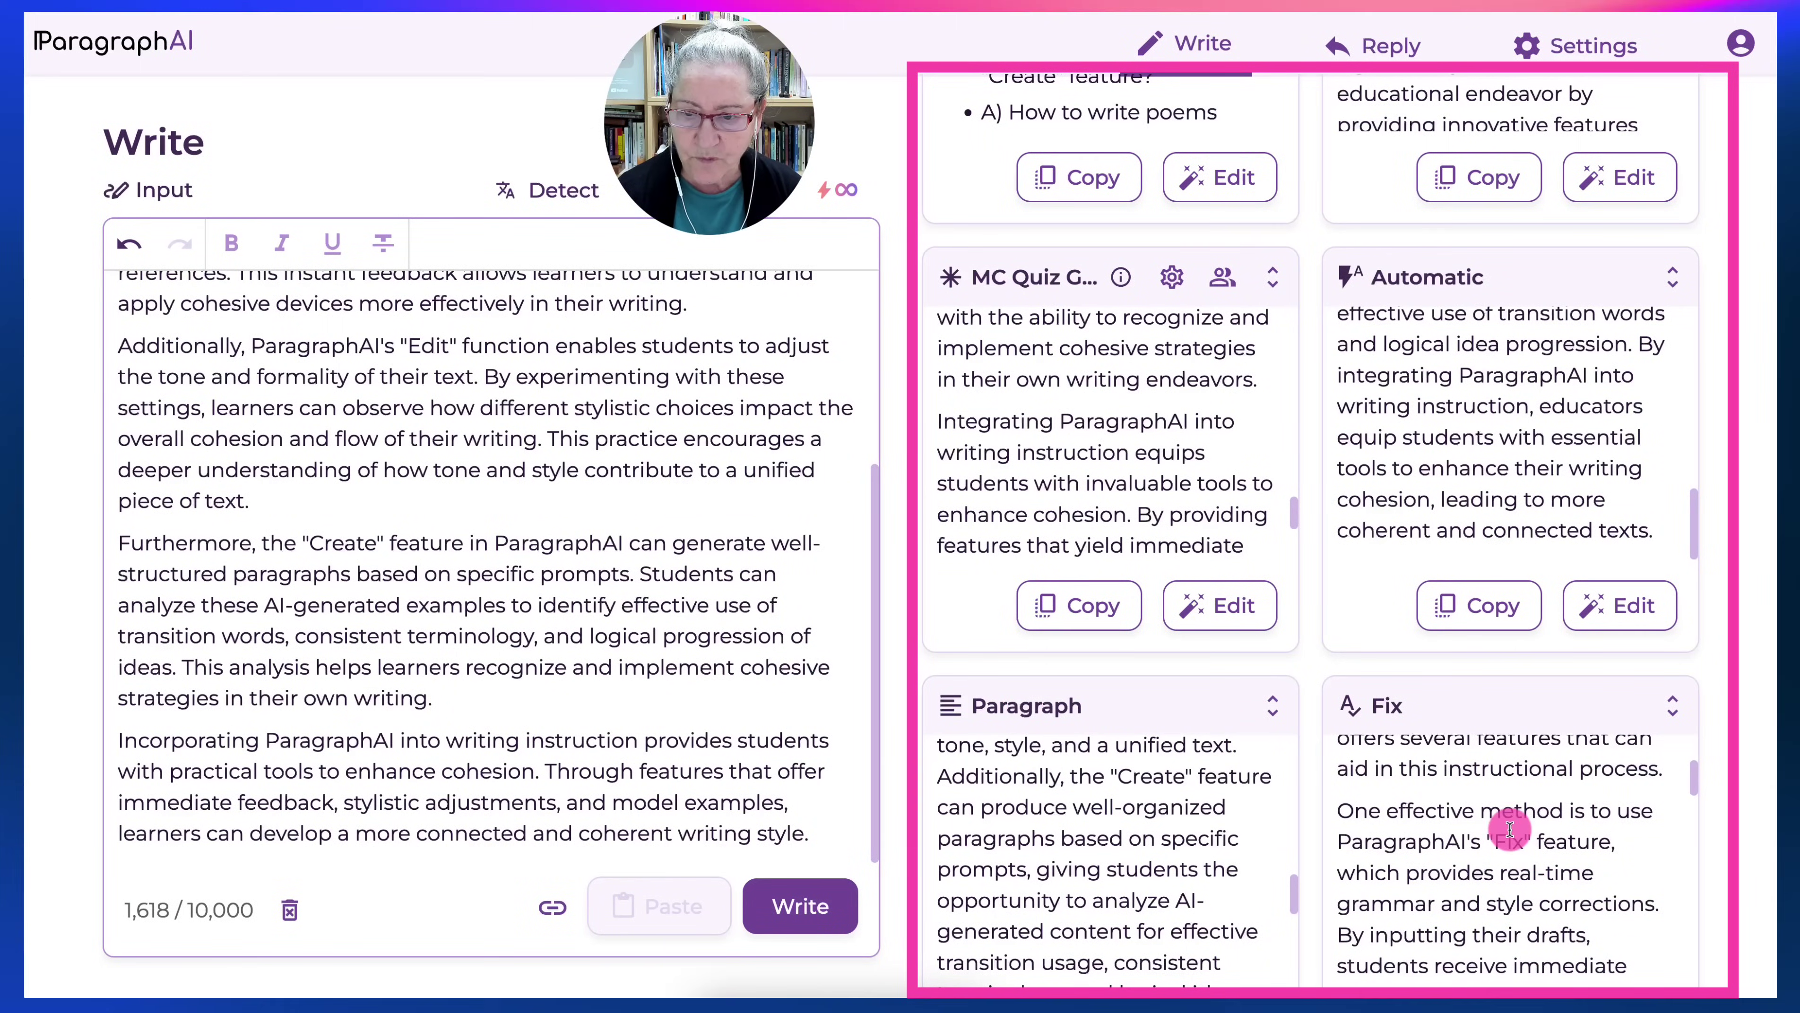
pyautogui.scroll(-3, 1411, 833)
pyautogui.scroll(3, 1369, 816)
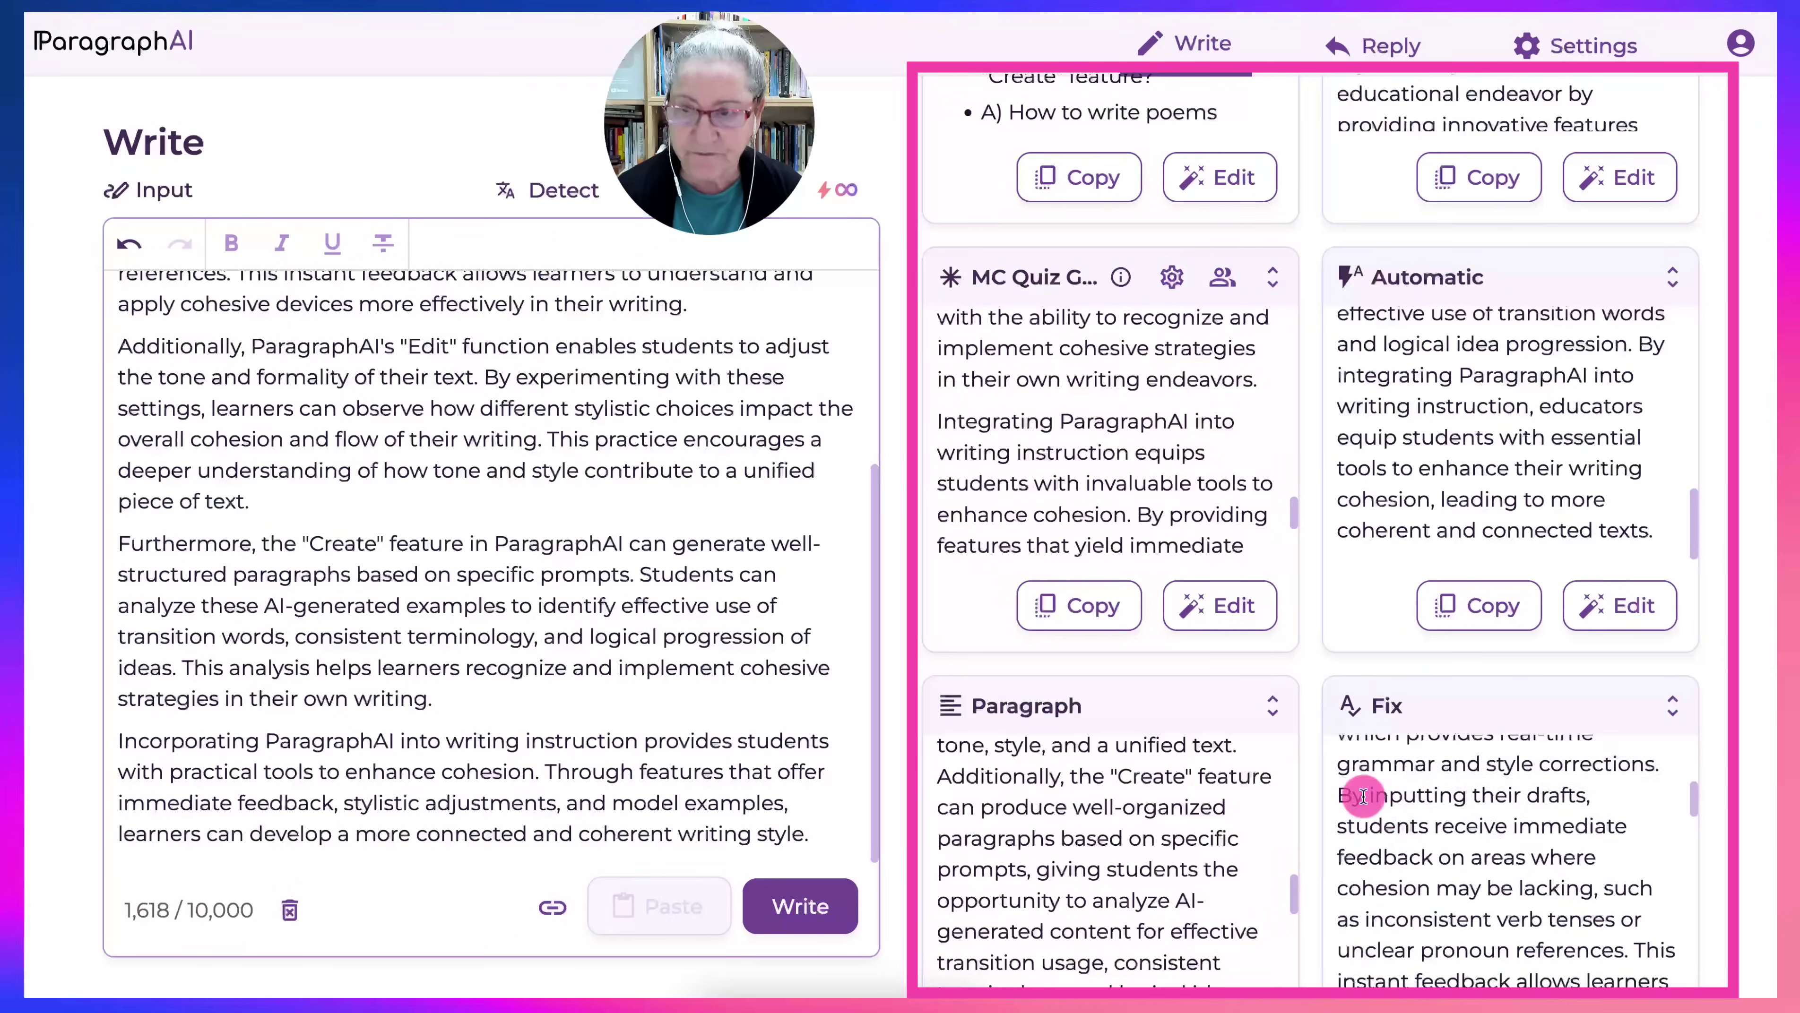
pyautogui.scroll(-3, 1586, 799)
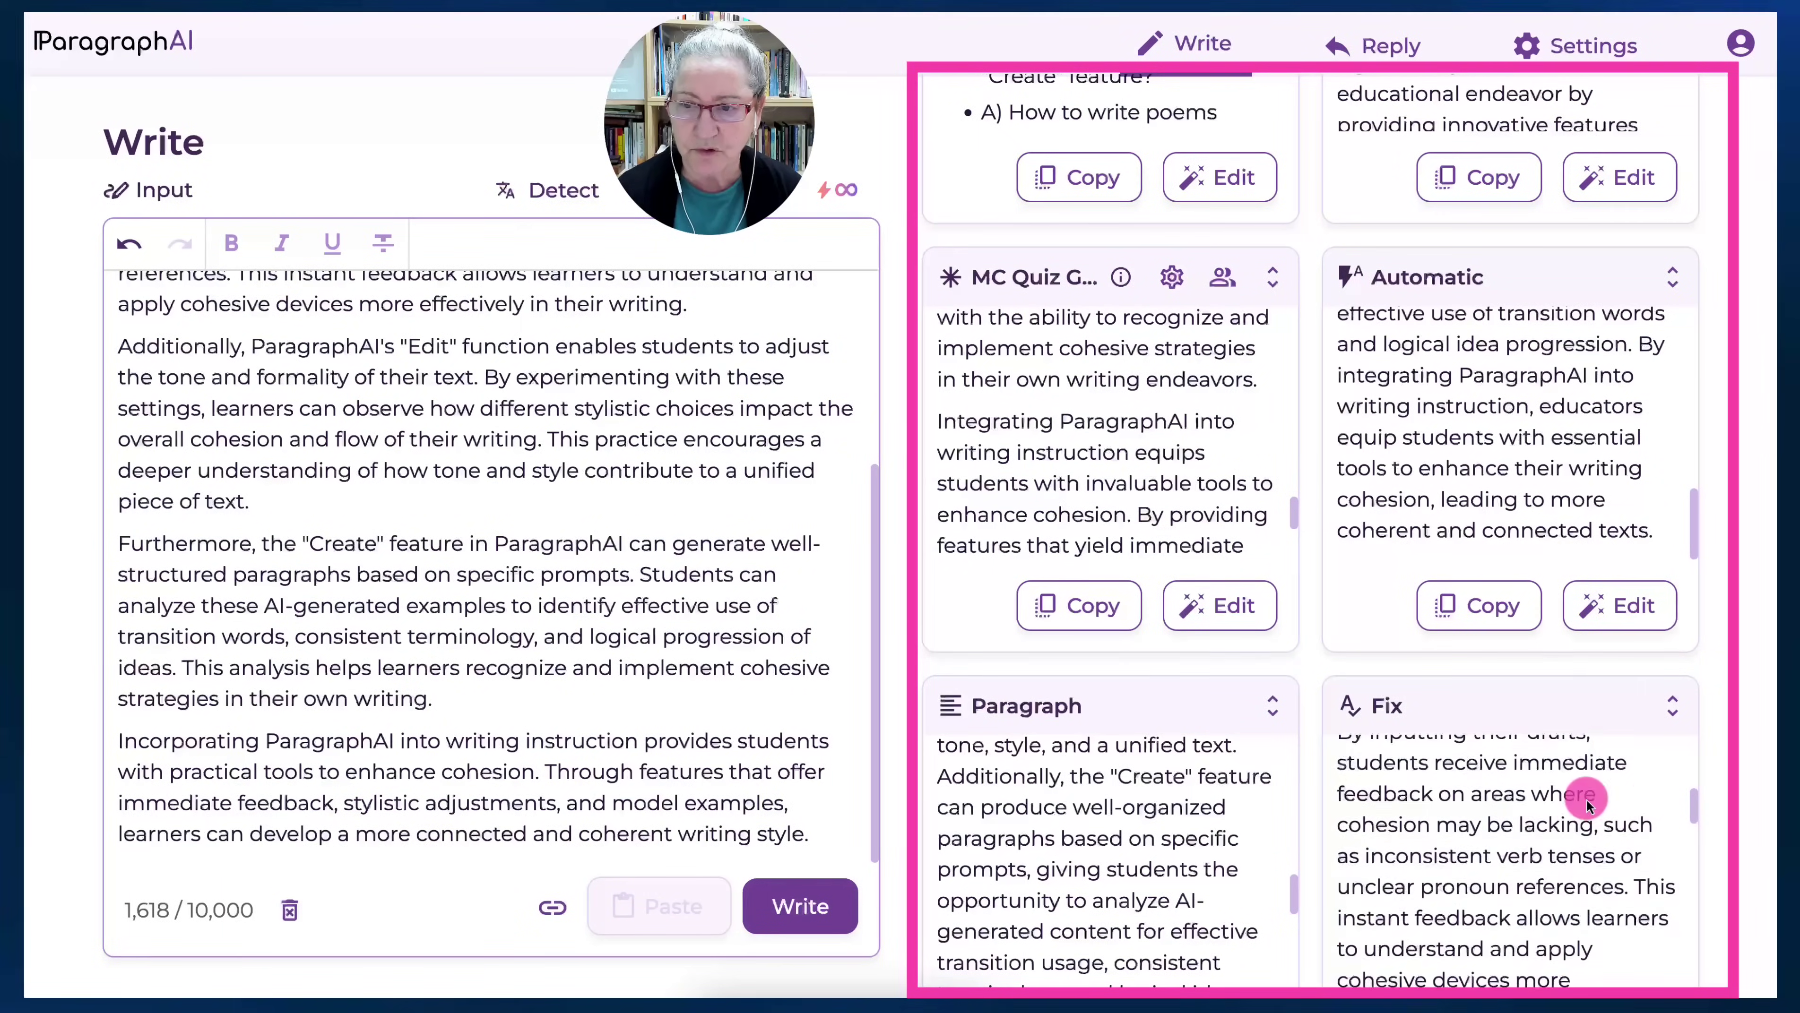
# Expand the Fix output to full width and dismiss the New: Output Library banner.
pyautogui.click(1673, 709)
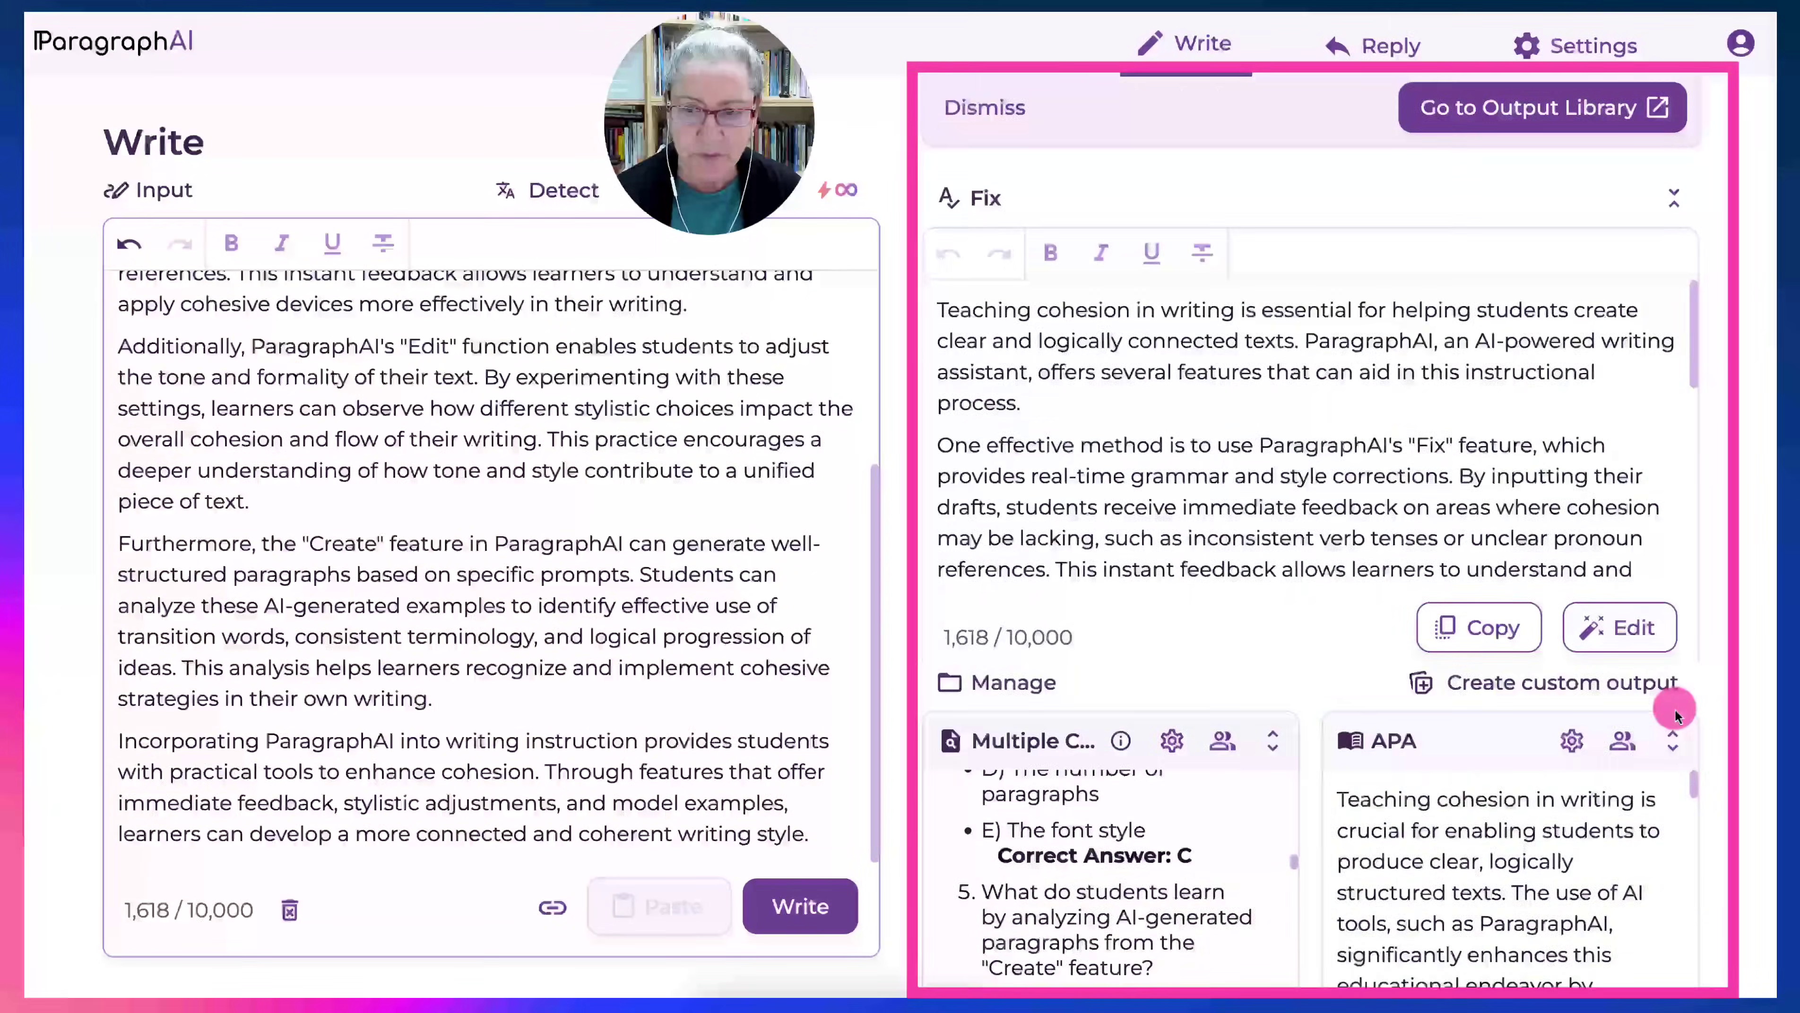
pyautogui.scroll(-1, 1351, 688)
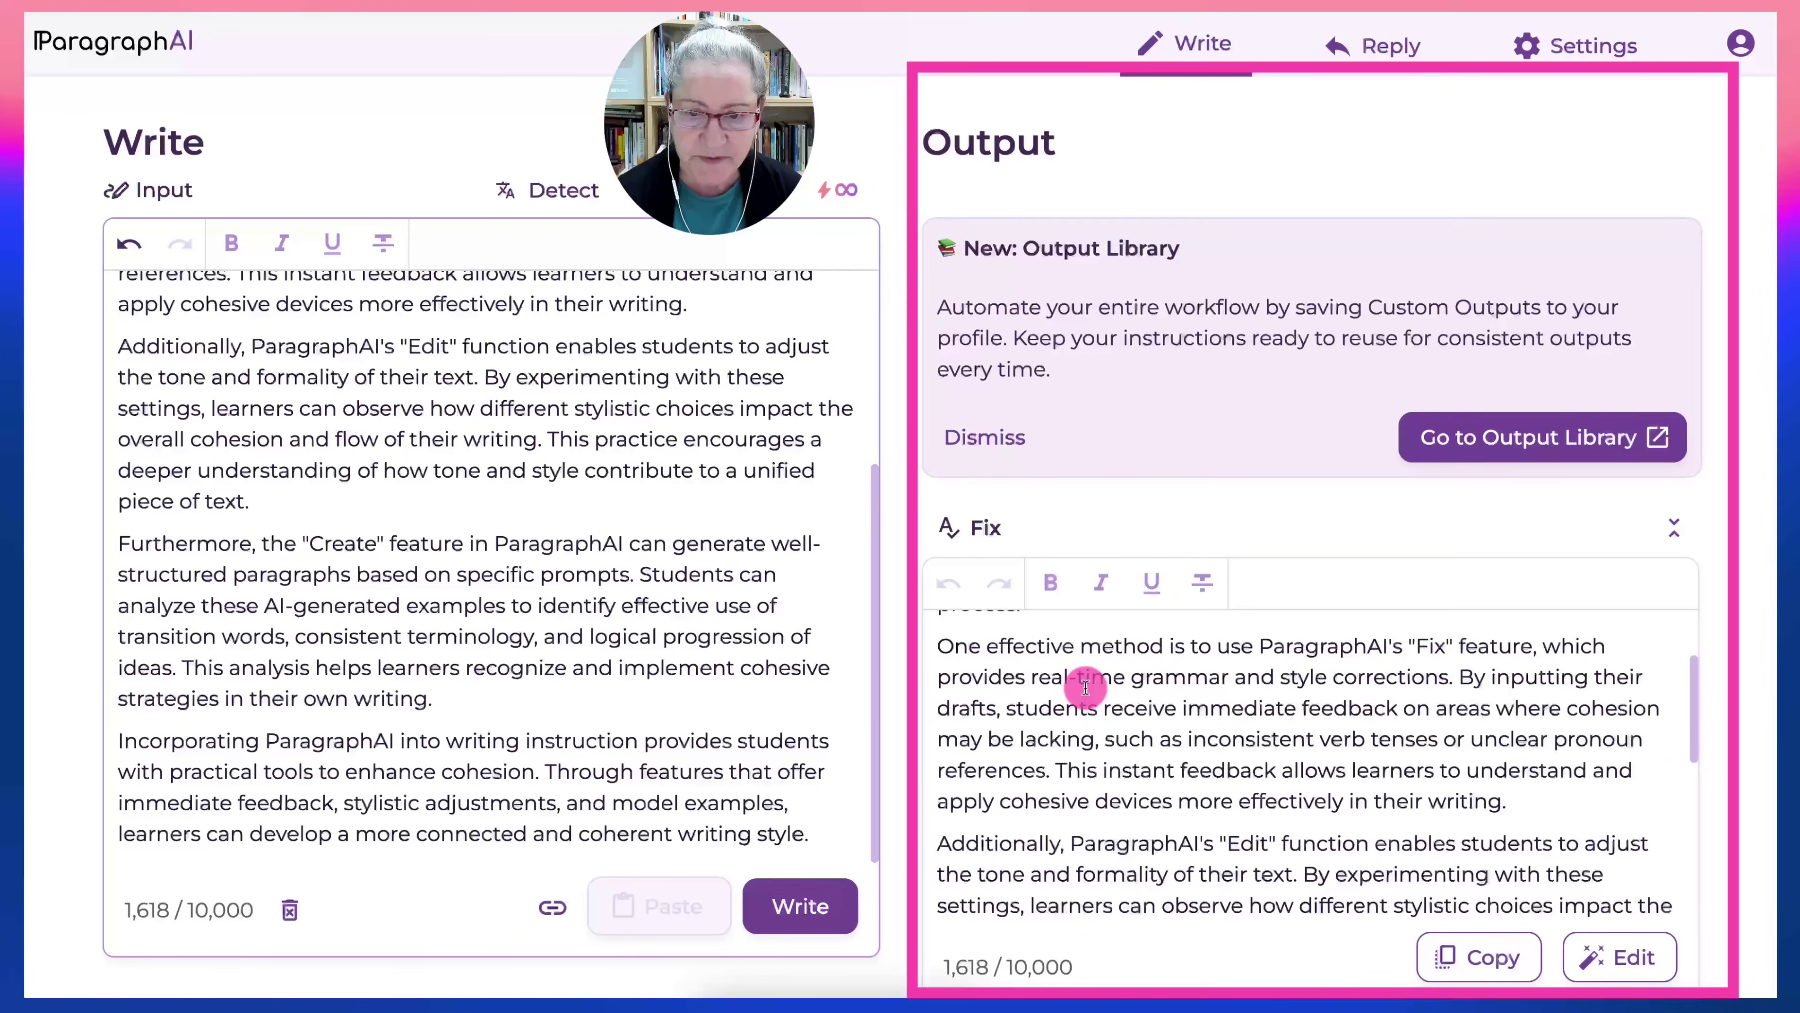
pyautogui.scroll(3, 1085, 688)
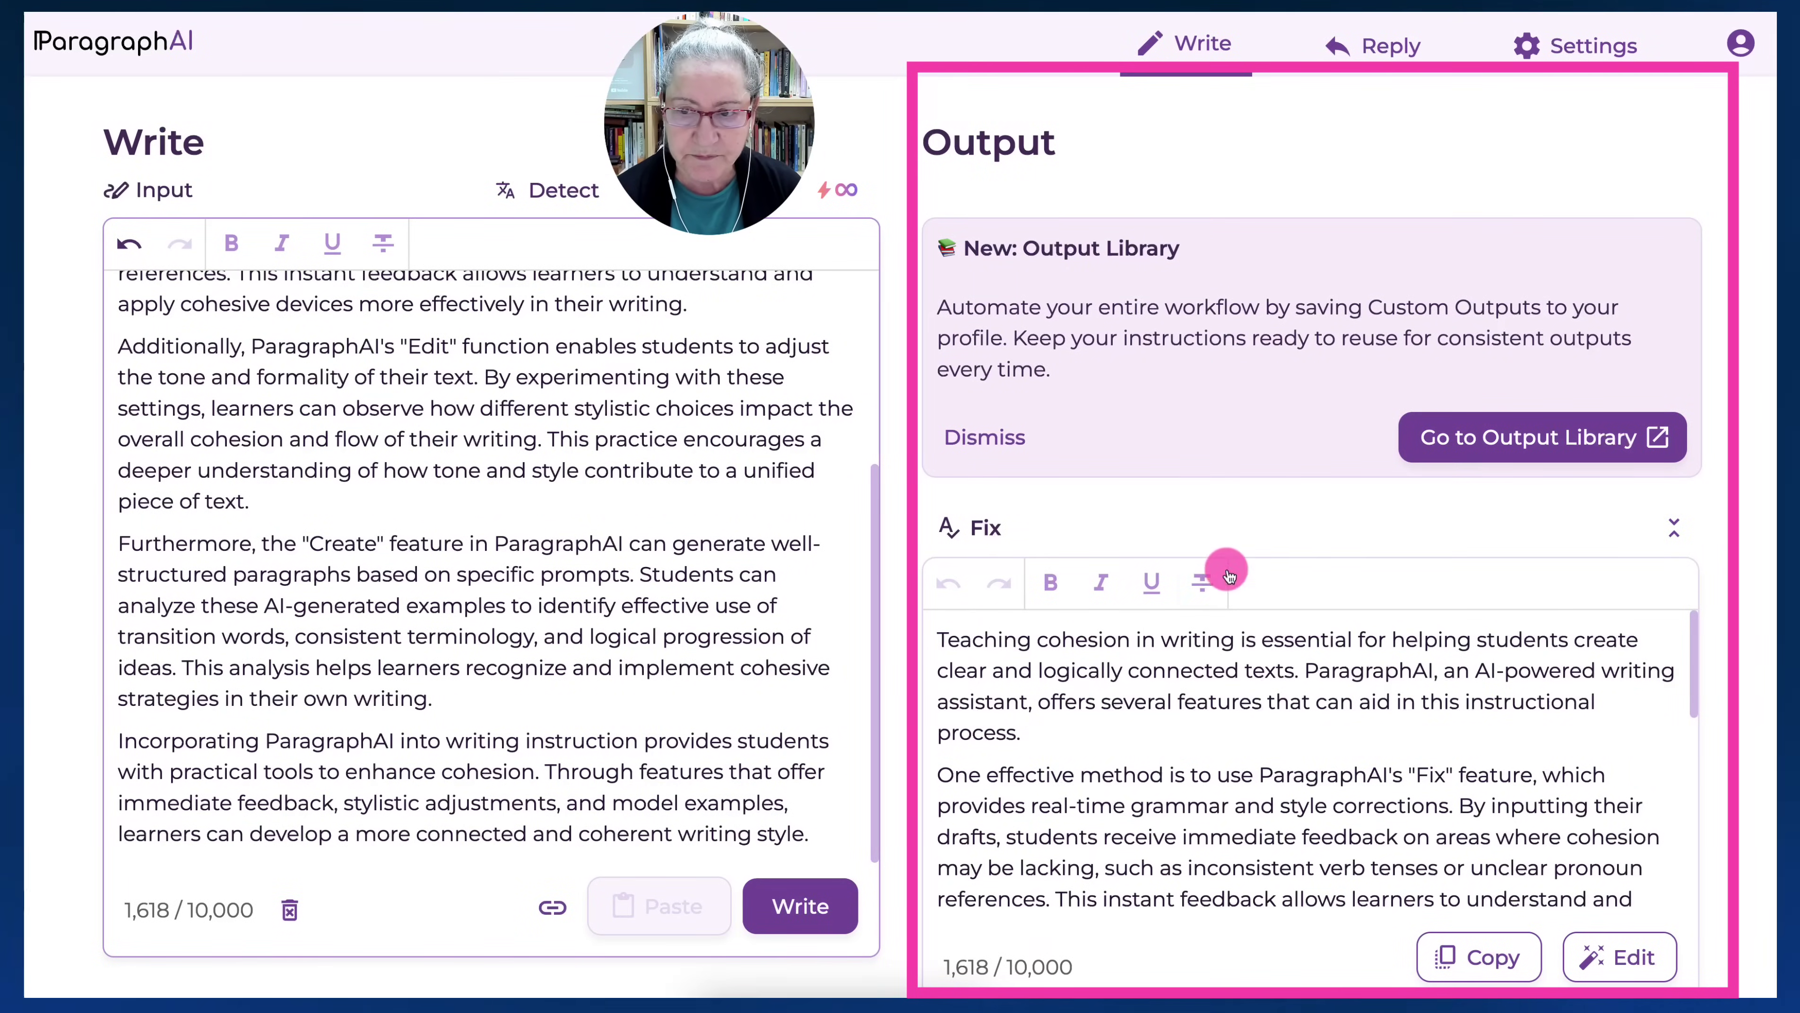
pyautogui.click(986, 437)
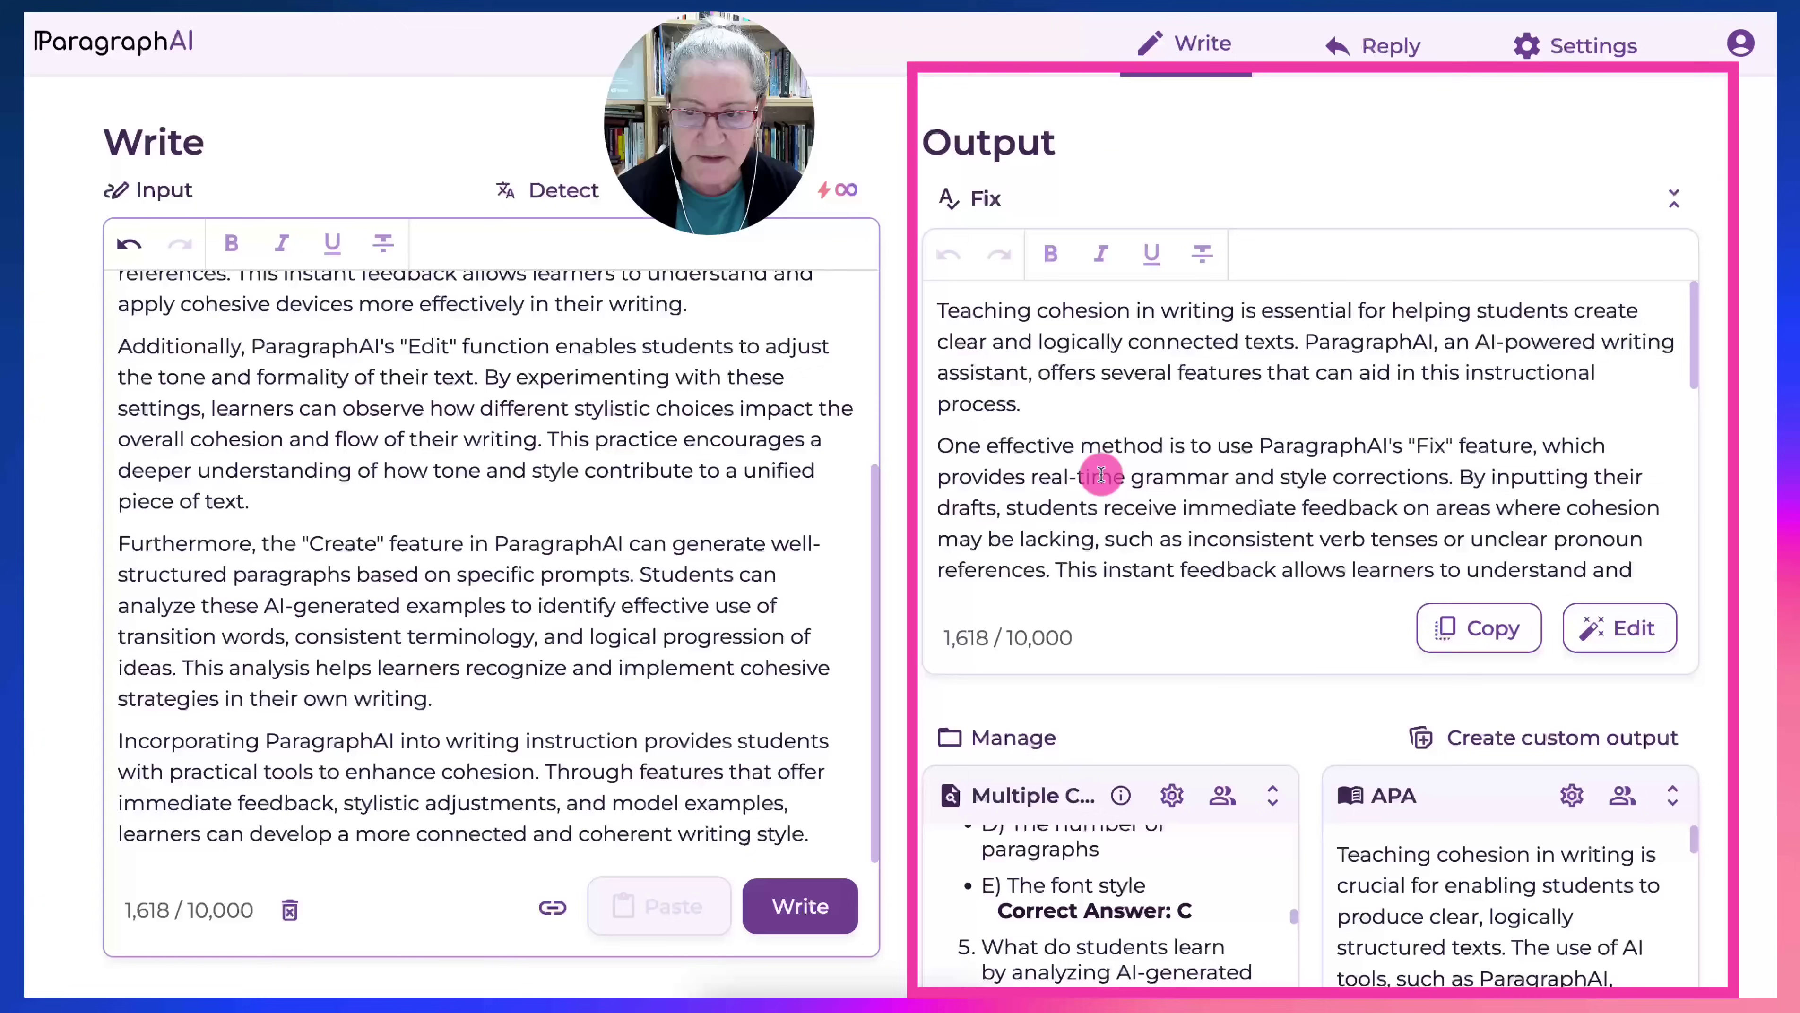
pyautogui.scroll(-5, 1084, 470)
pyautogui.scroll(-4, 1136, 490)
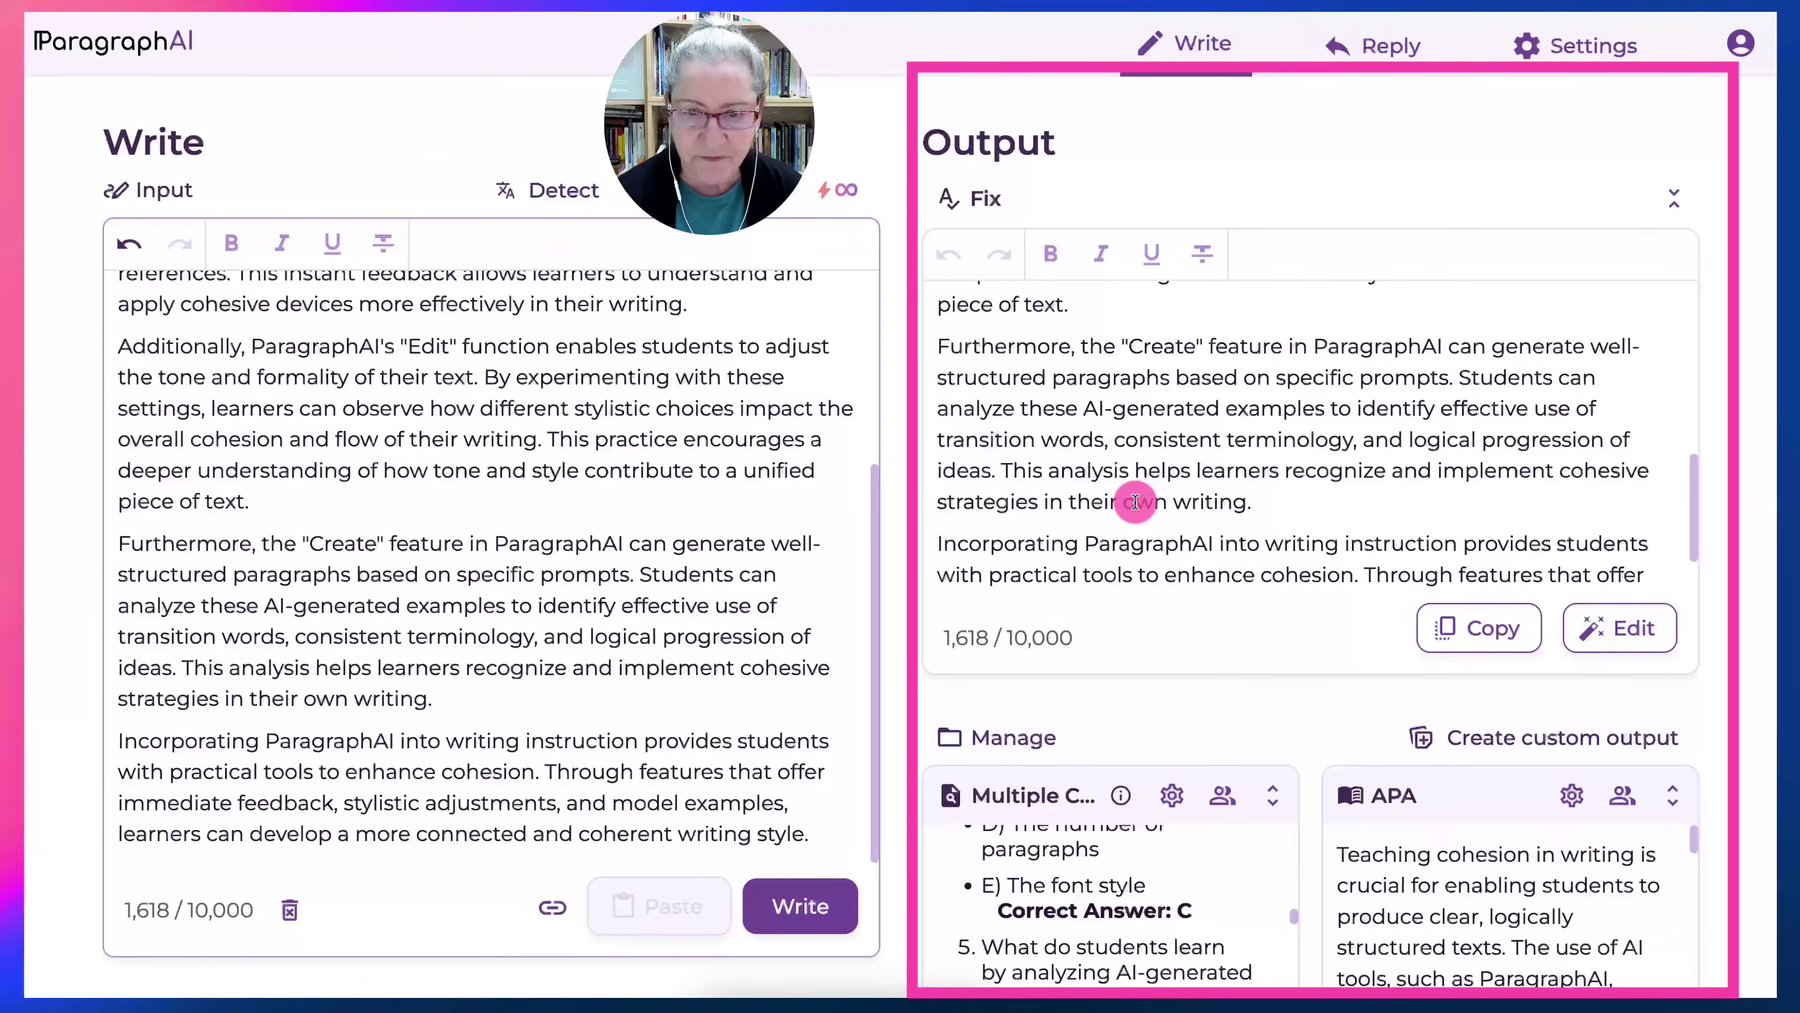
pyautogui.scroll(10, 1137, 497)
pyautogui.scroll(5, 525, 504)
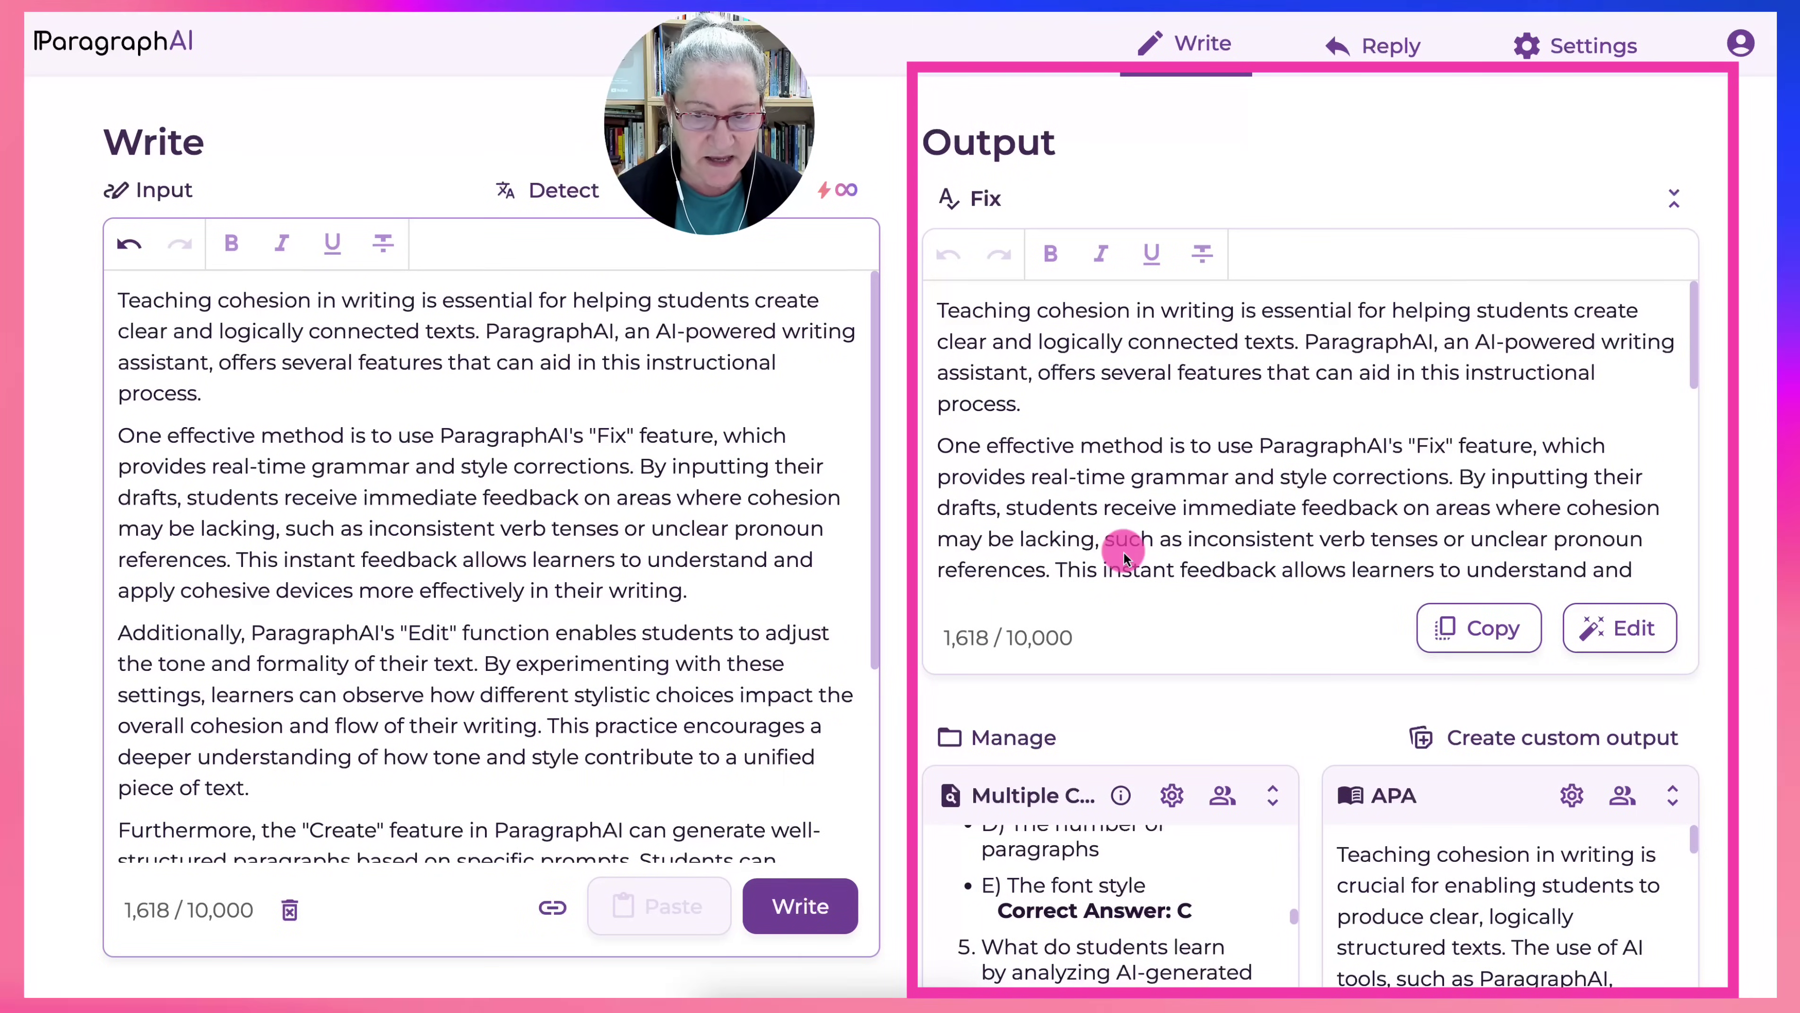
pyautogui.scroll(-10, 1123, 557)
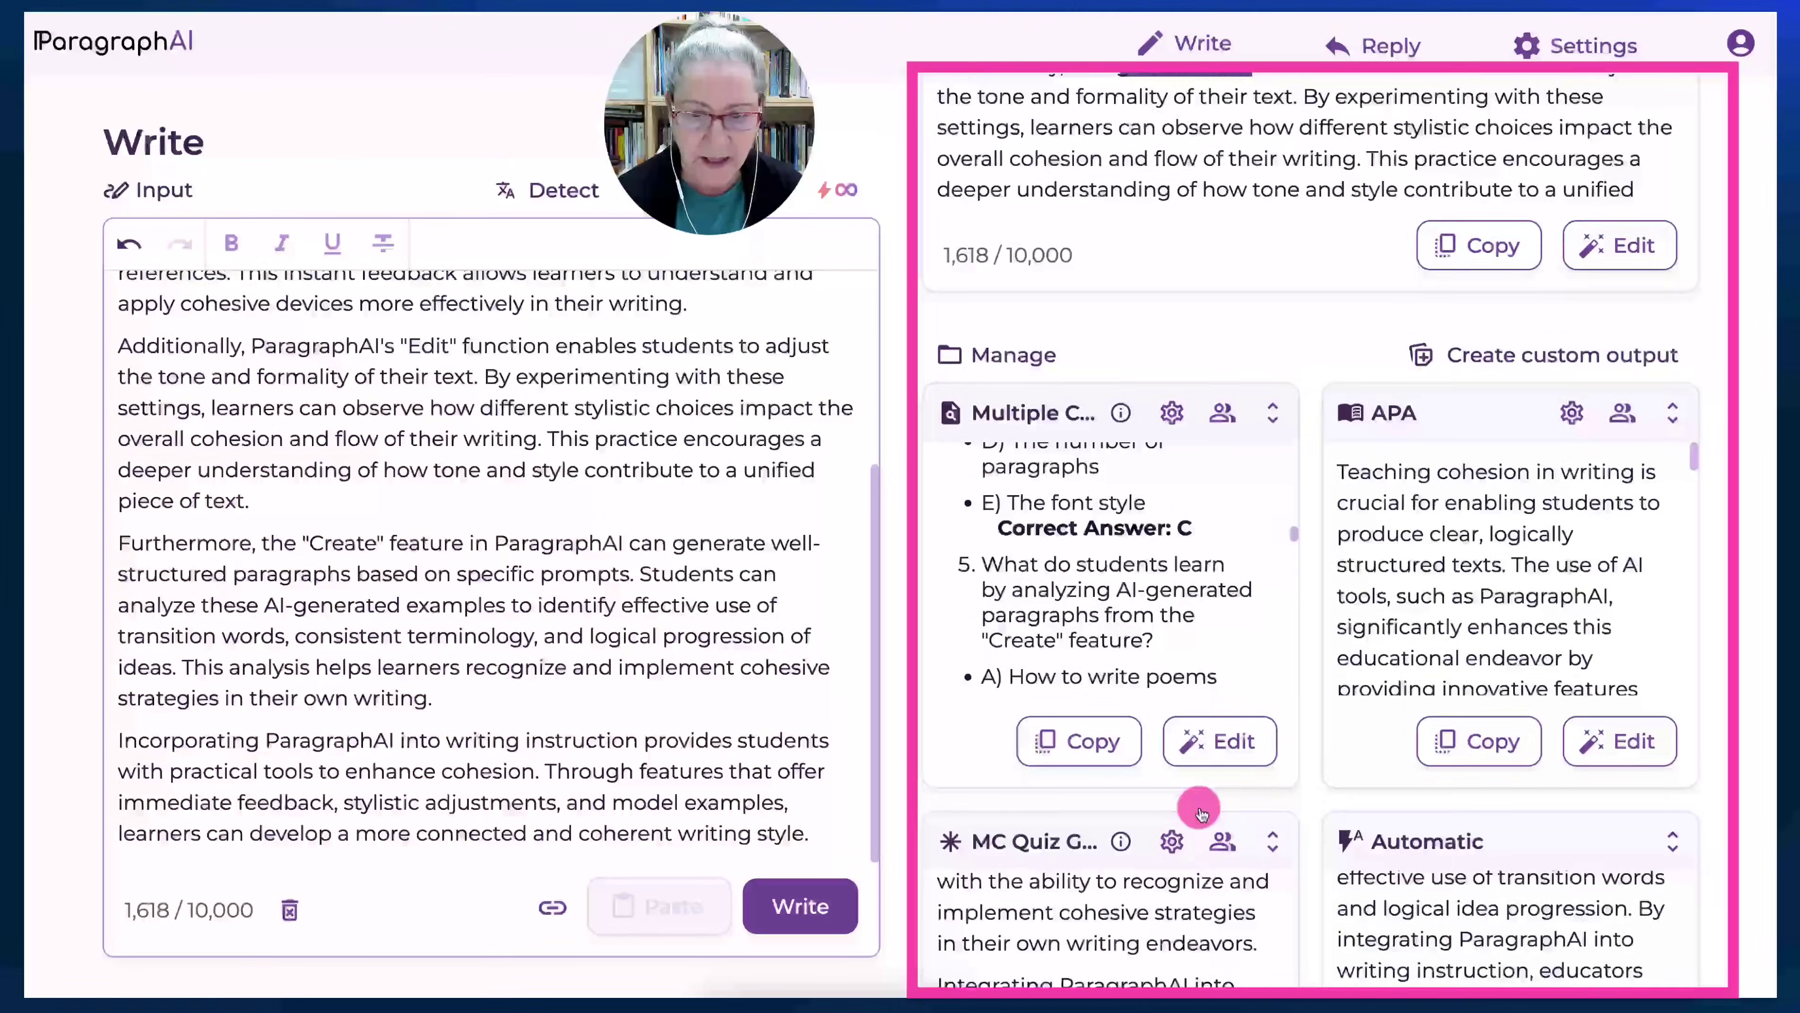
pyautogui.scroll(-10, 1198, 809)
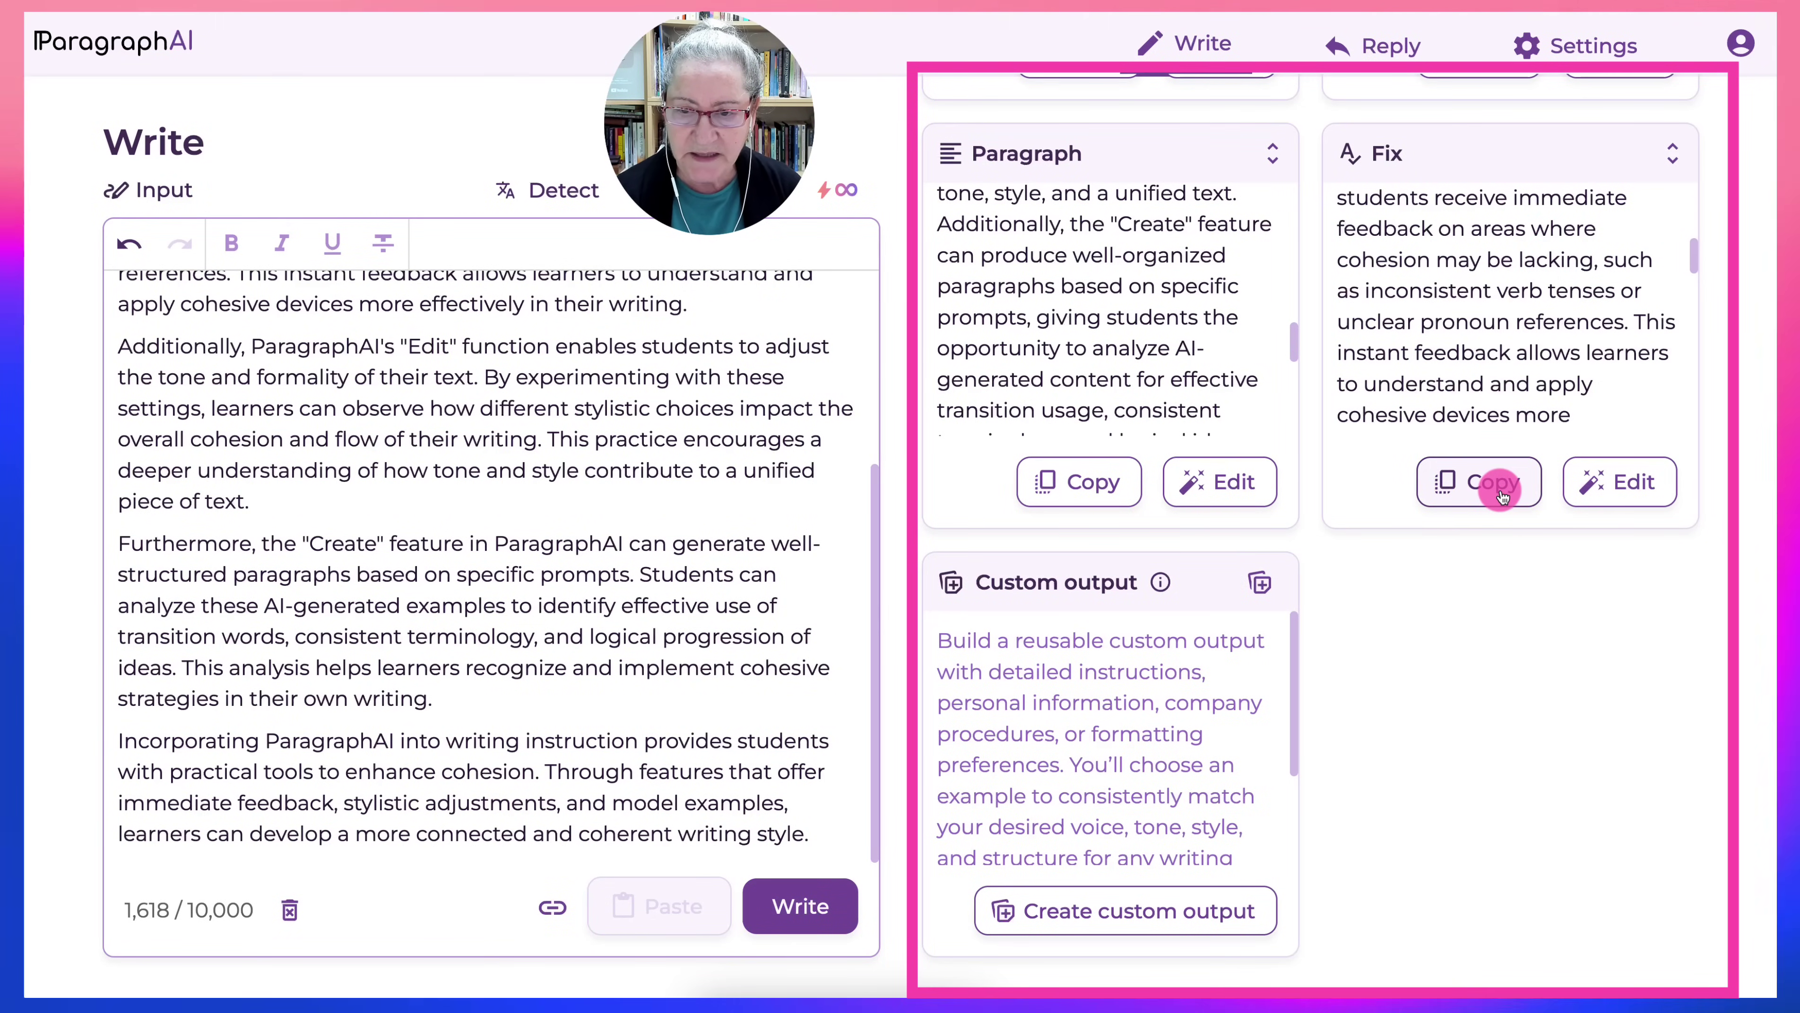
# Regenerate all enabled outputs from the cohesion essay and expand the new Fix result.
pyautogui.click(806, 909)
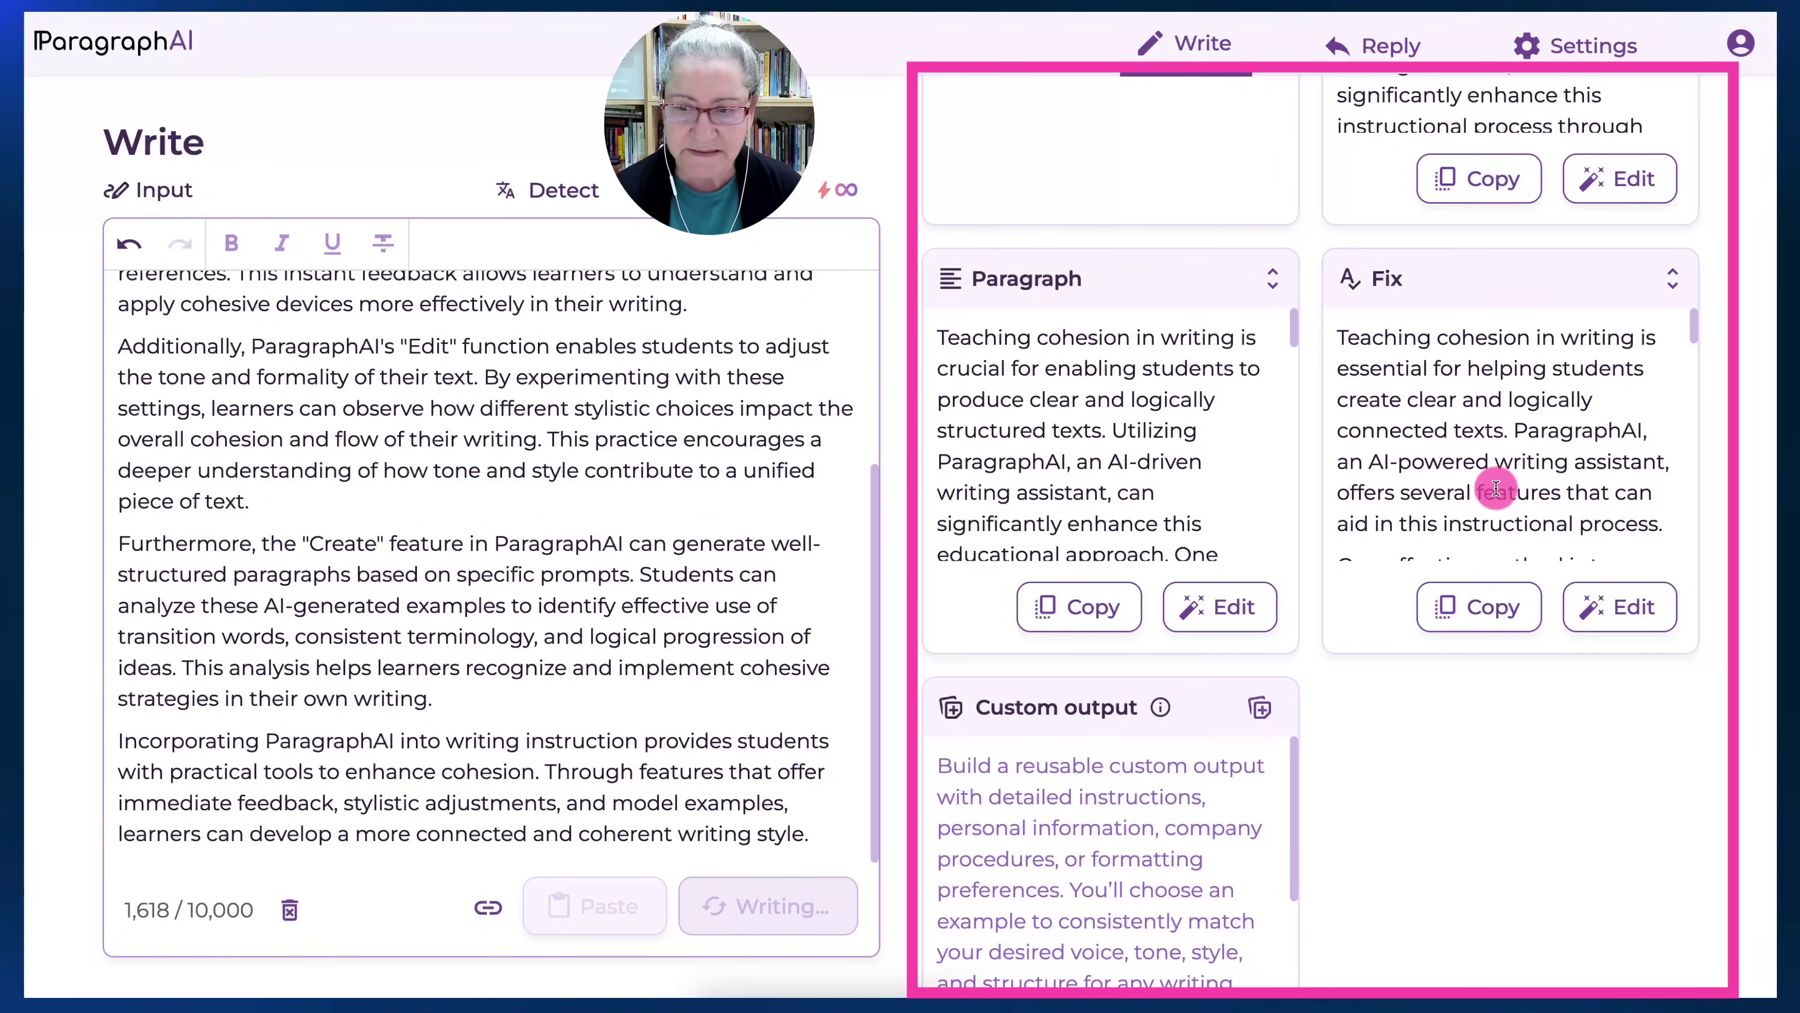
pyautogui.scroll(-3, 1473, 600)
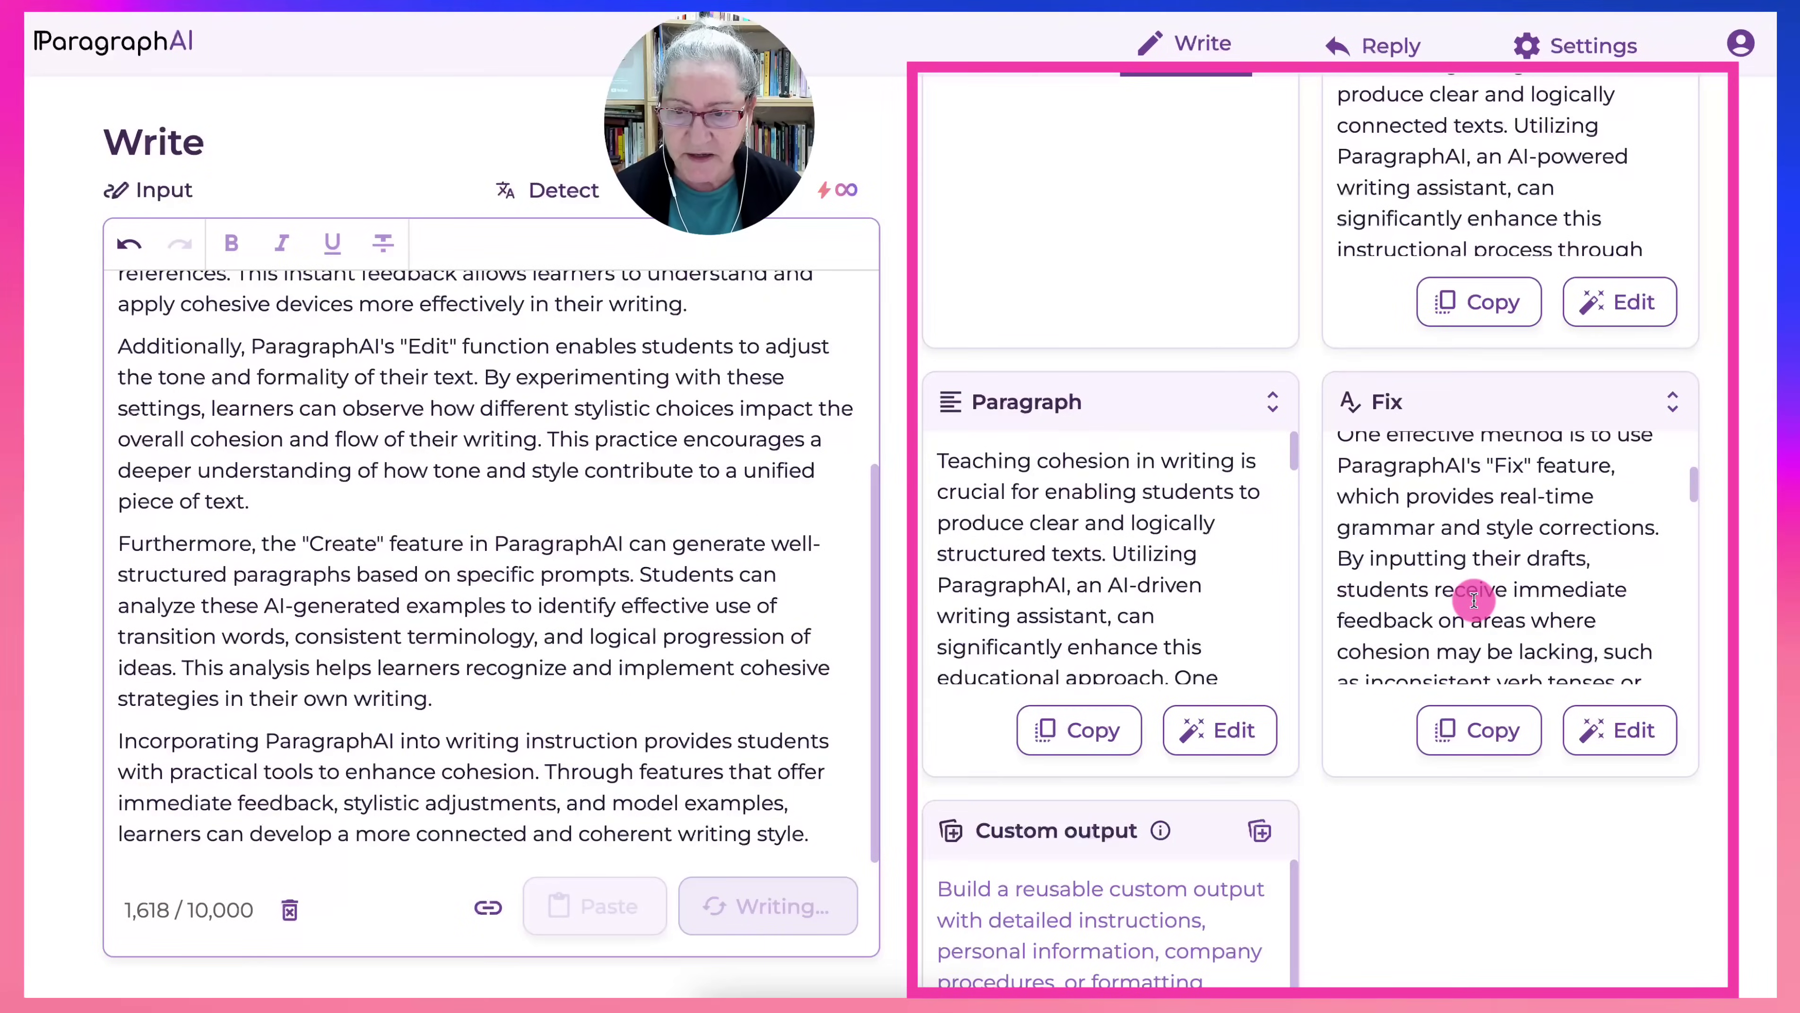
pyautogui.scroll(2, 1560, 681)
pyautogui.scroll(2, 1481, 535)
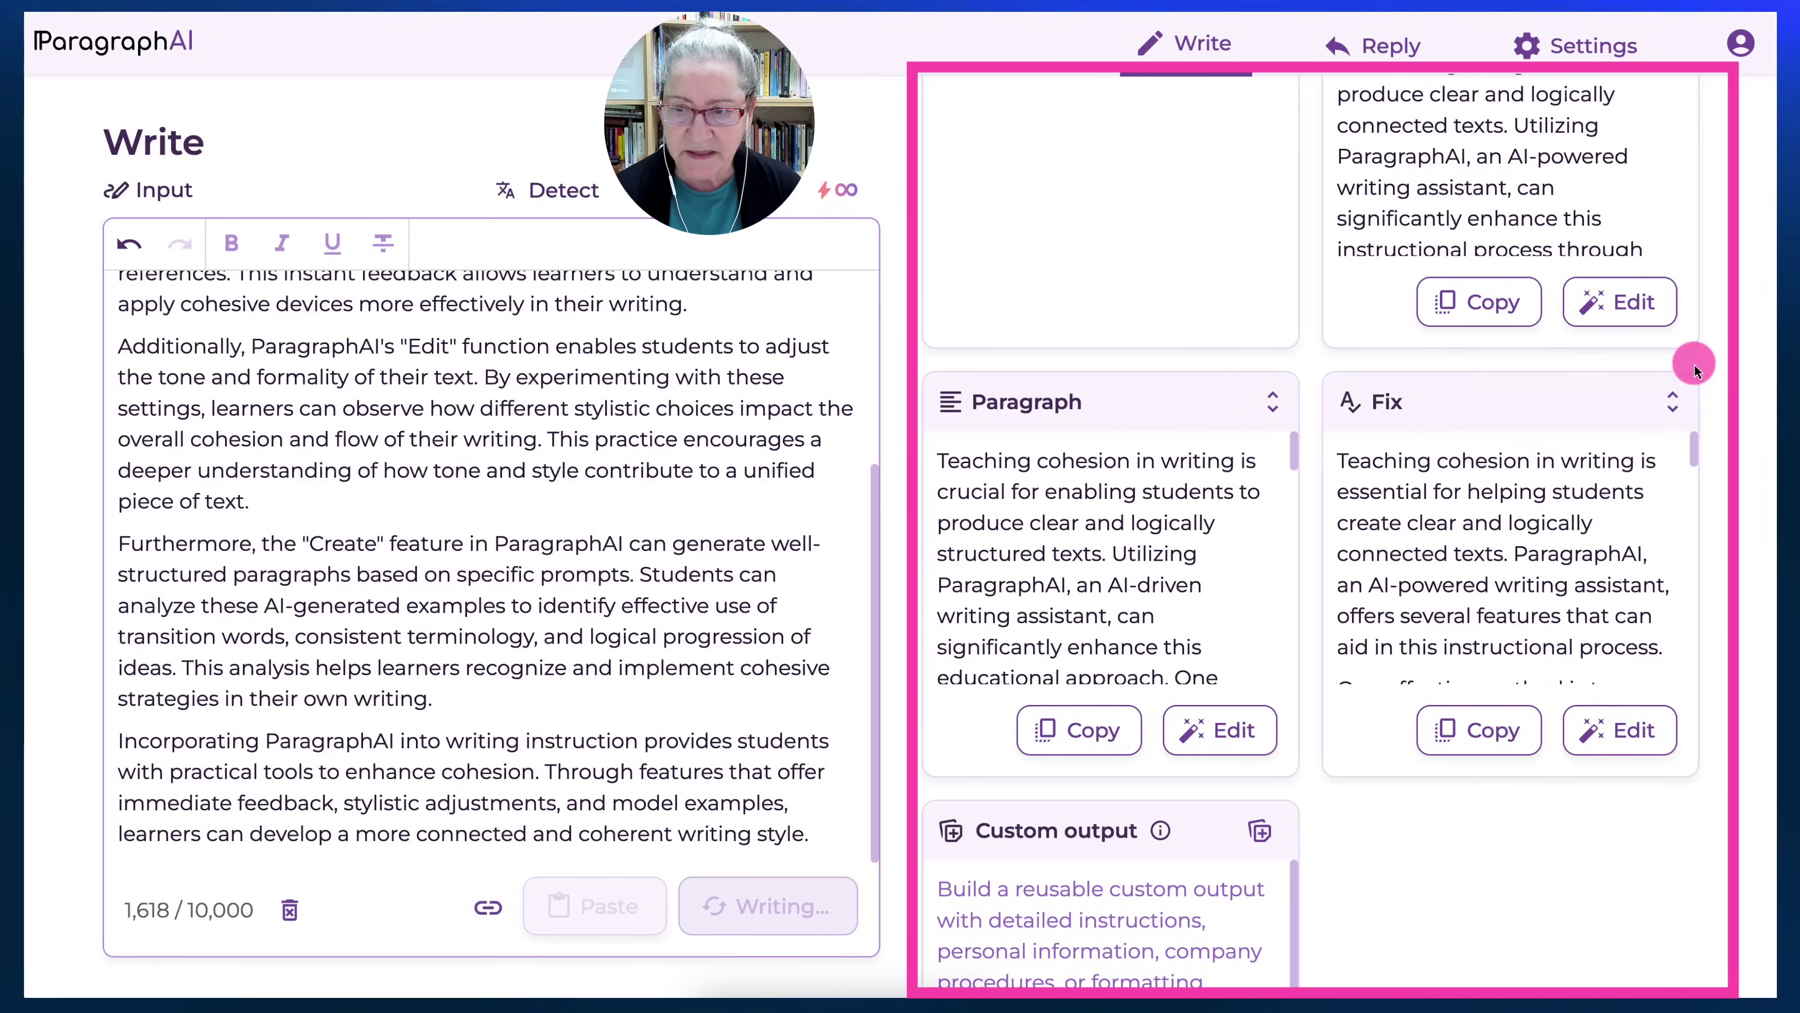
pyautogui.click(1675, 400)
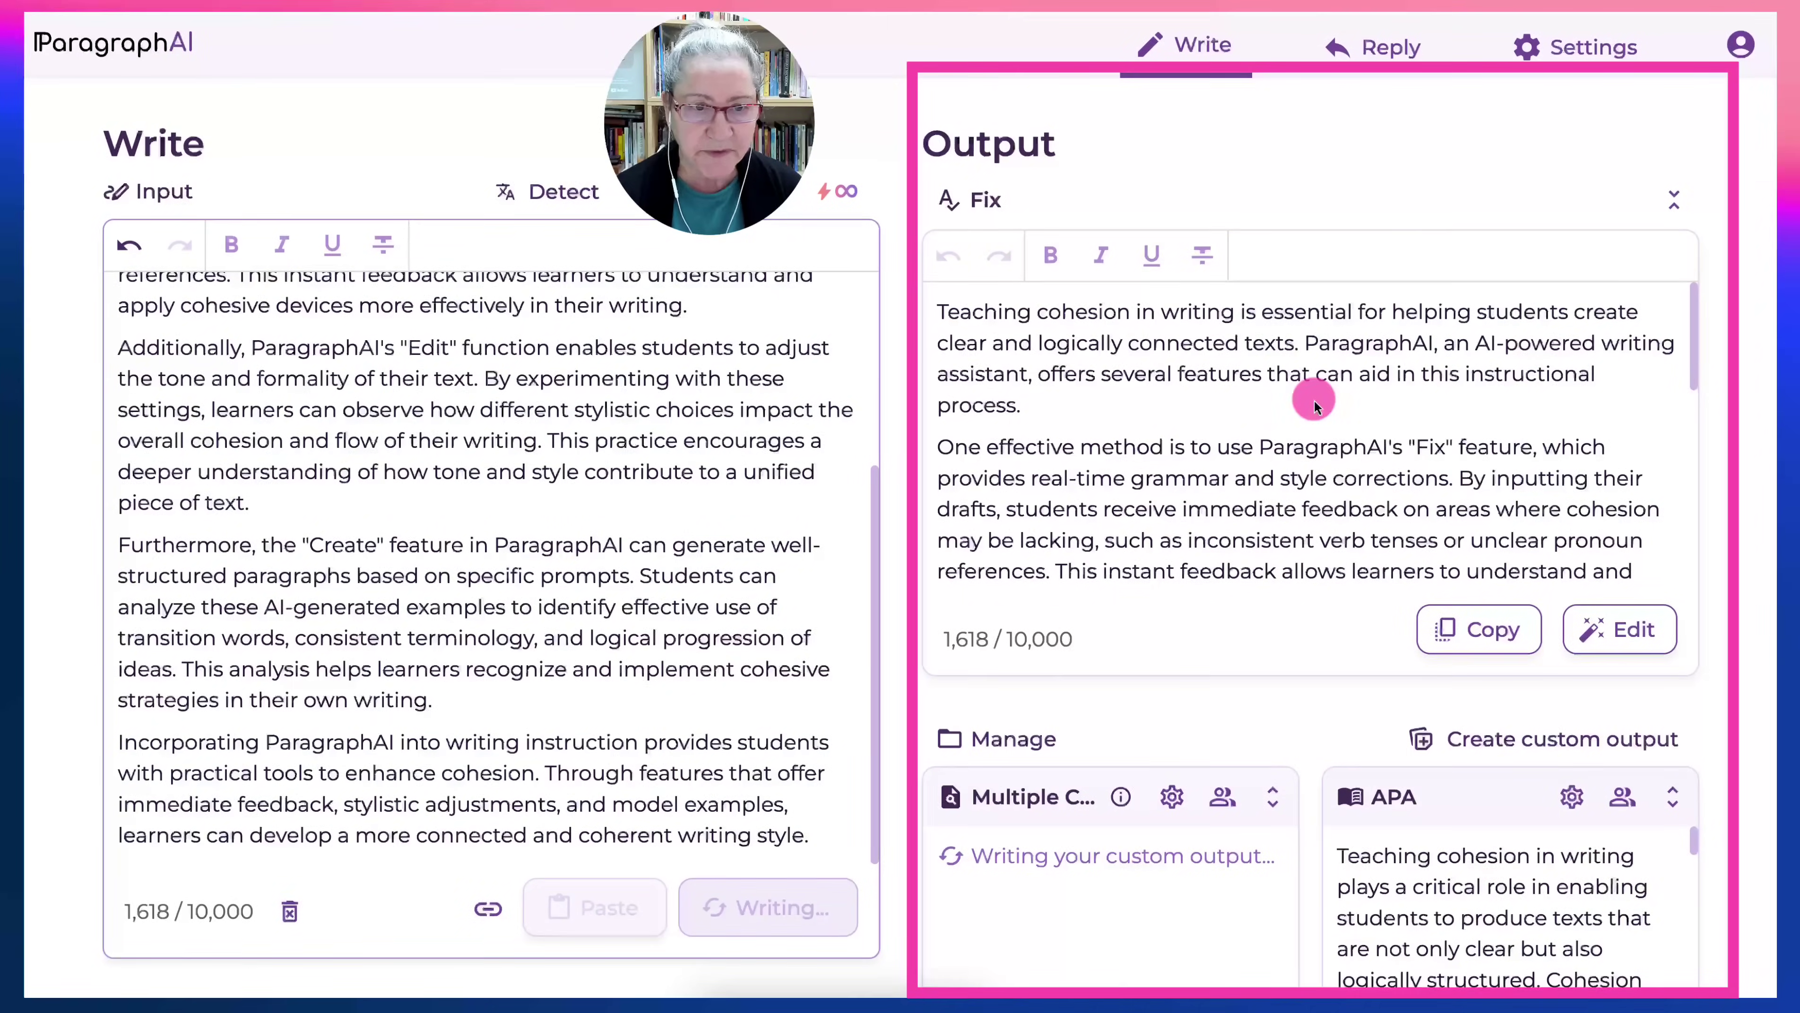
# Scroll past the Fix text to the regenerated Multiple Choice quiz on teaching cohesion.
pyautogui.scroll(4, 602, 395)
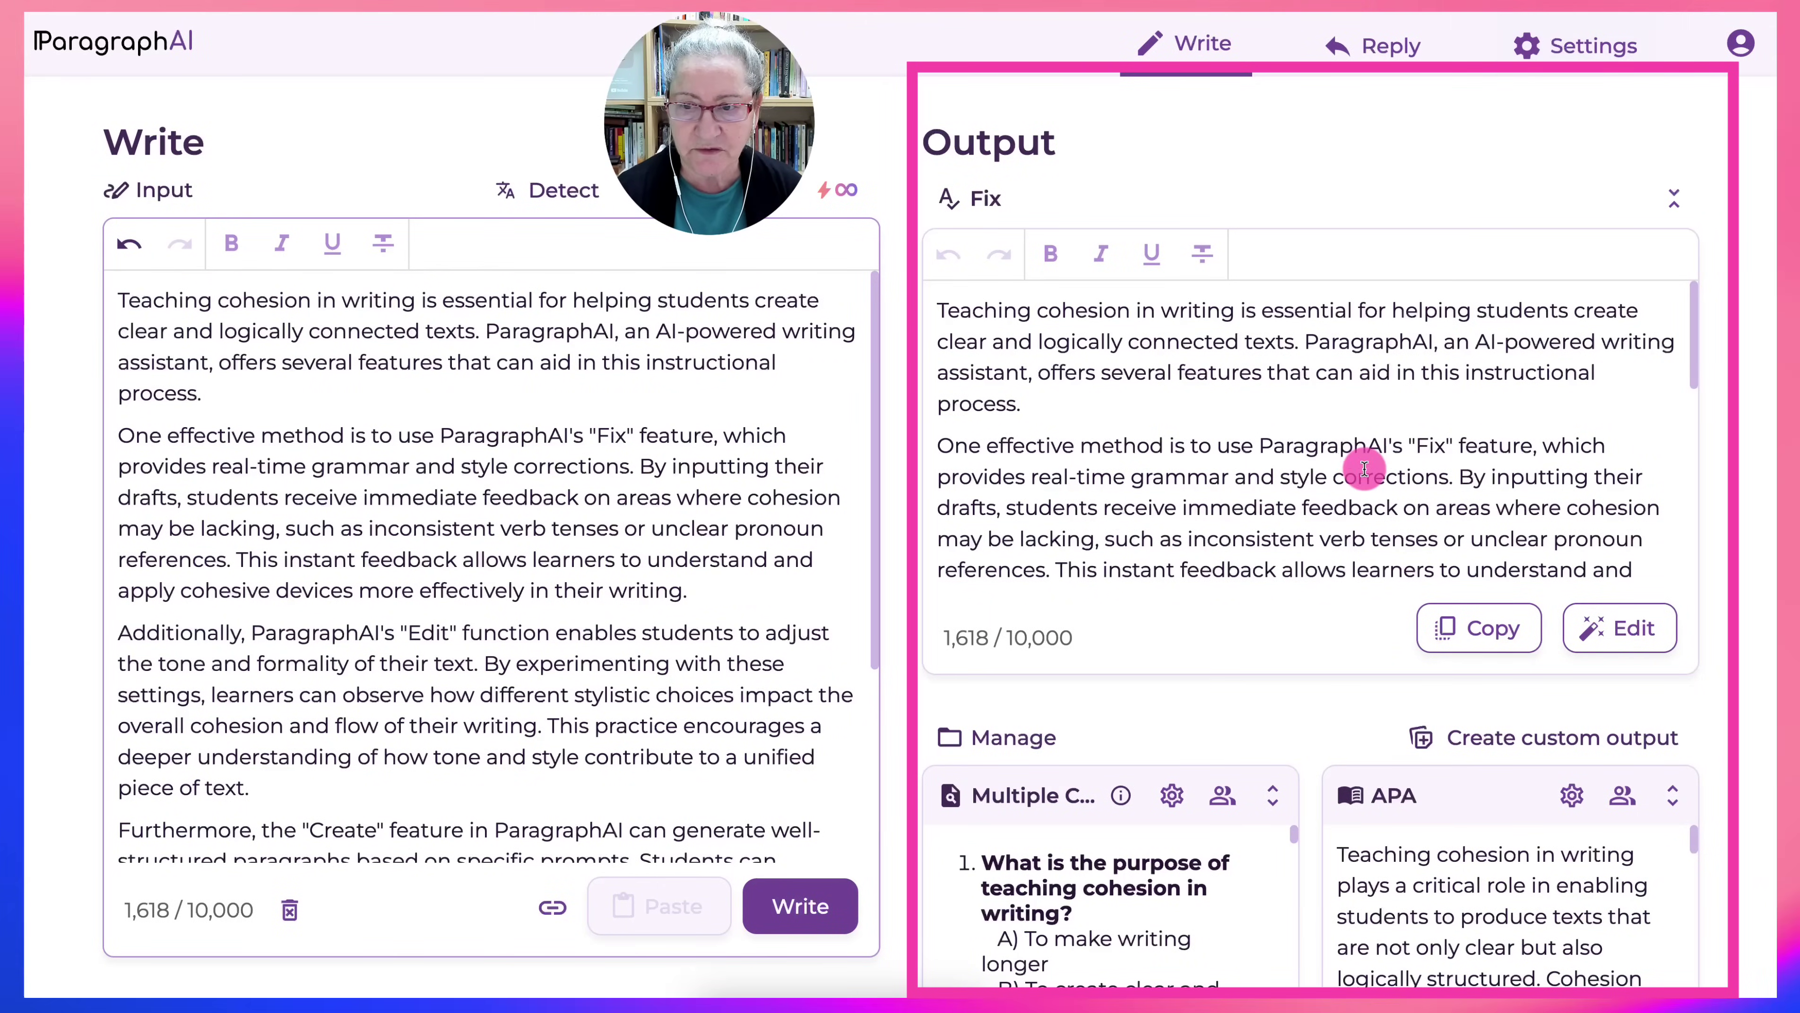
pyautogui.scroll(-5, 1363, 469)
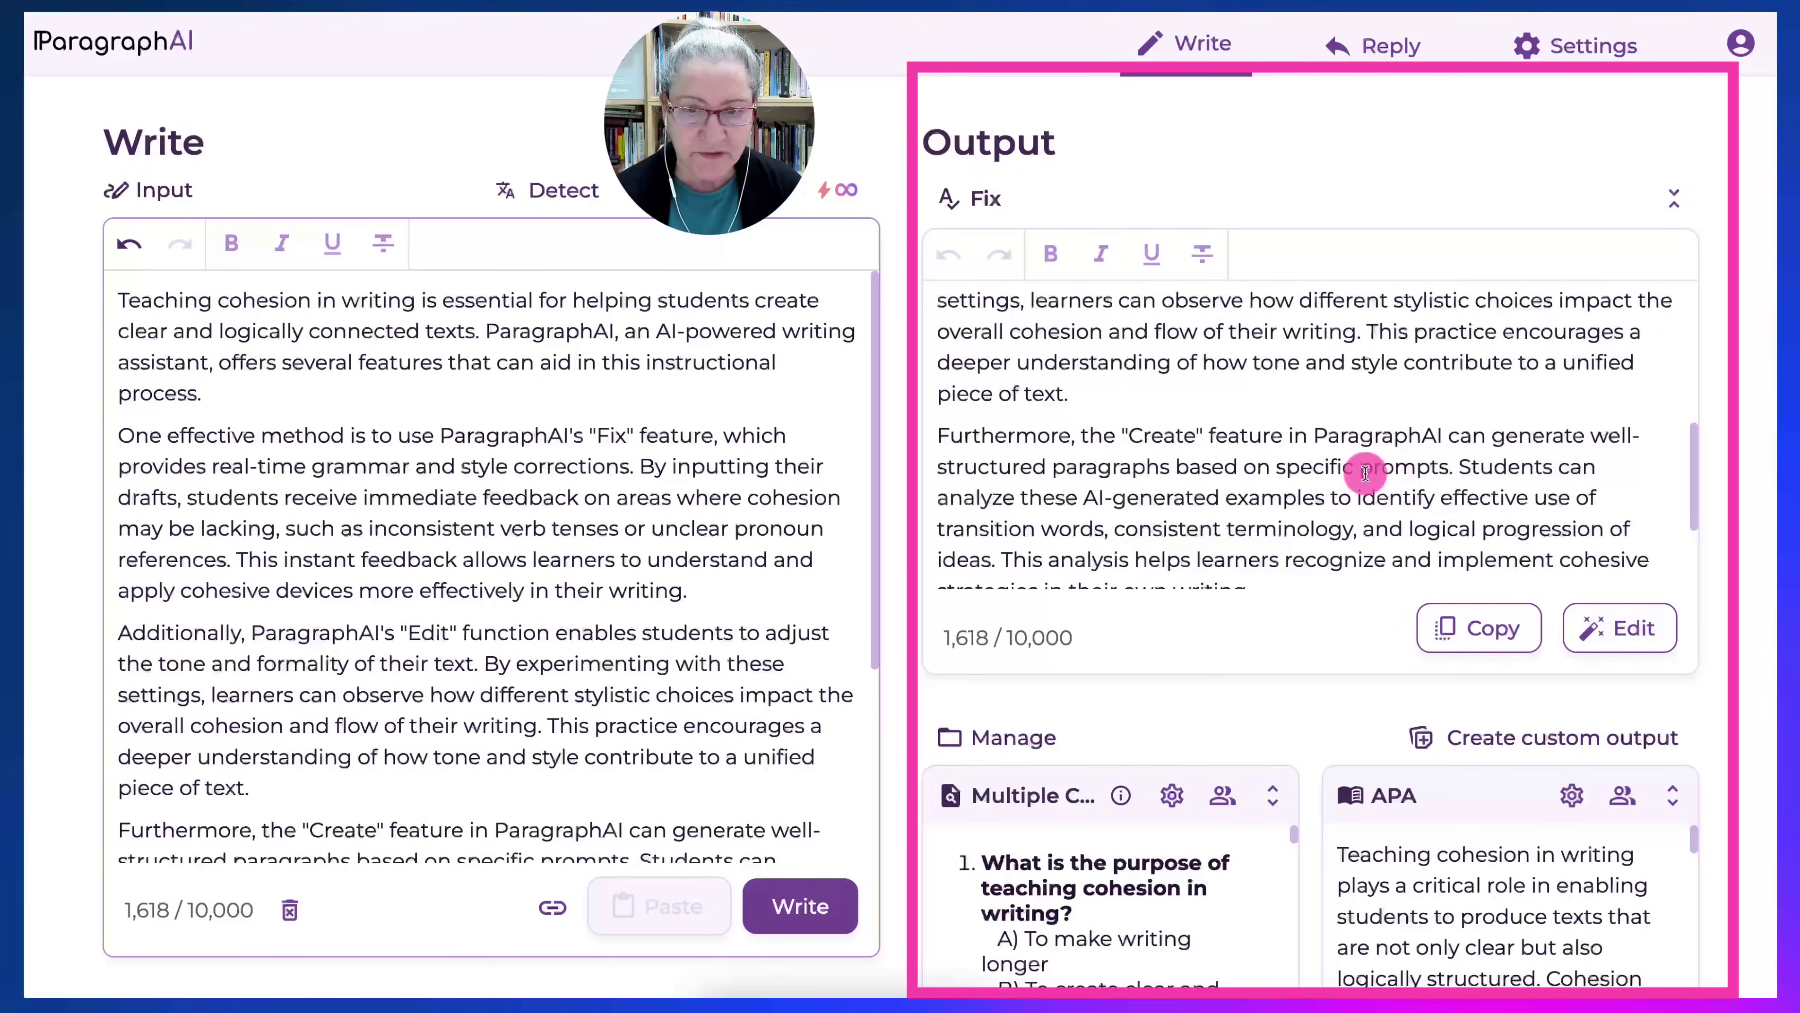
pyautogui.scroll(-8, 1363, 472)
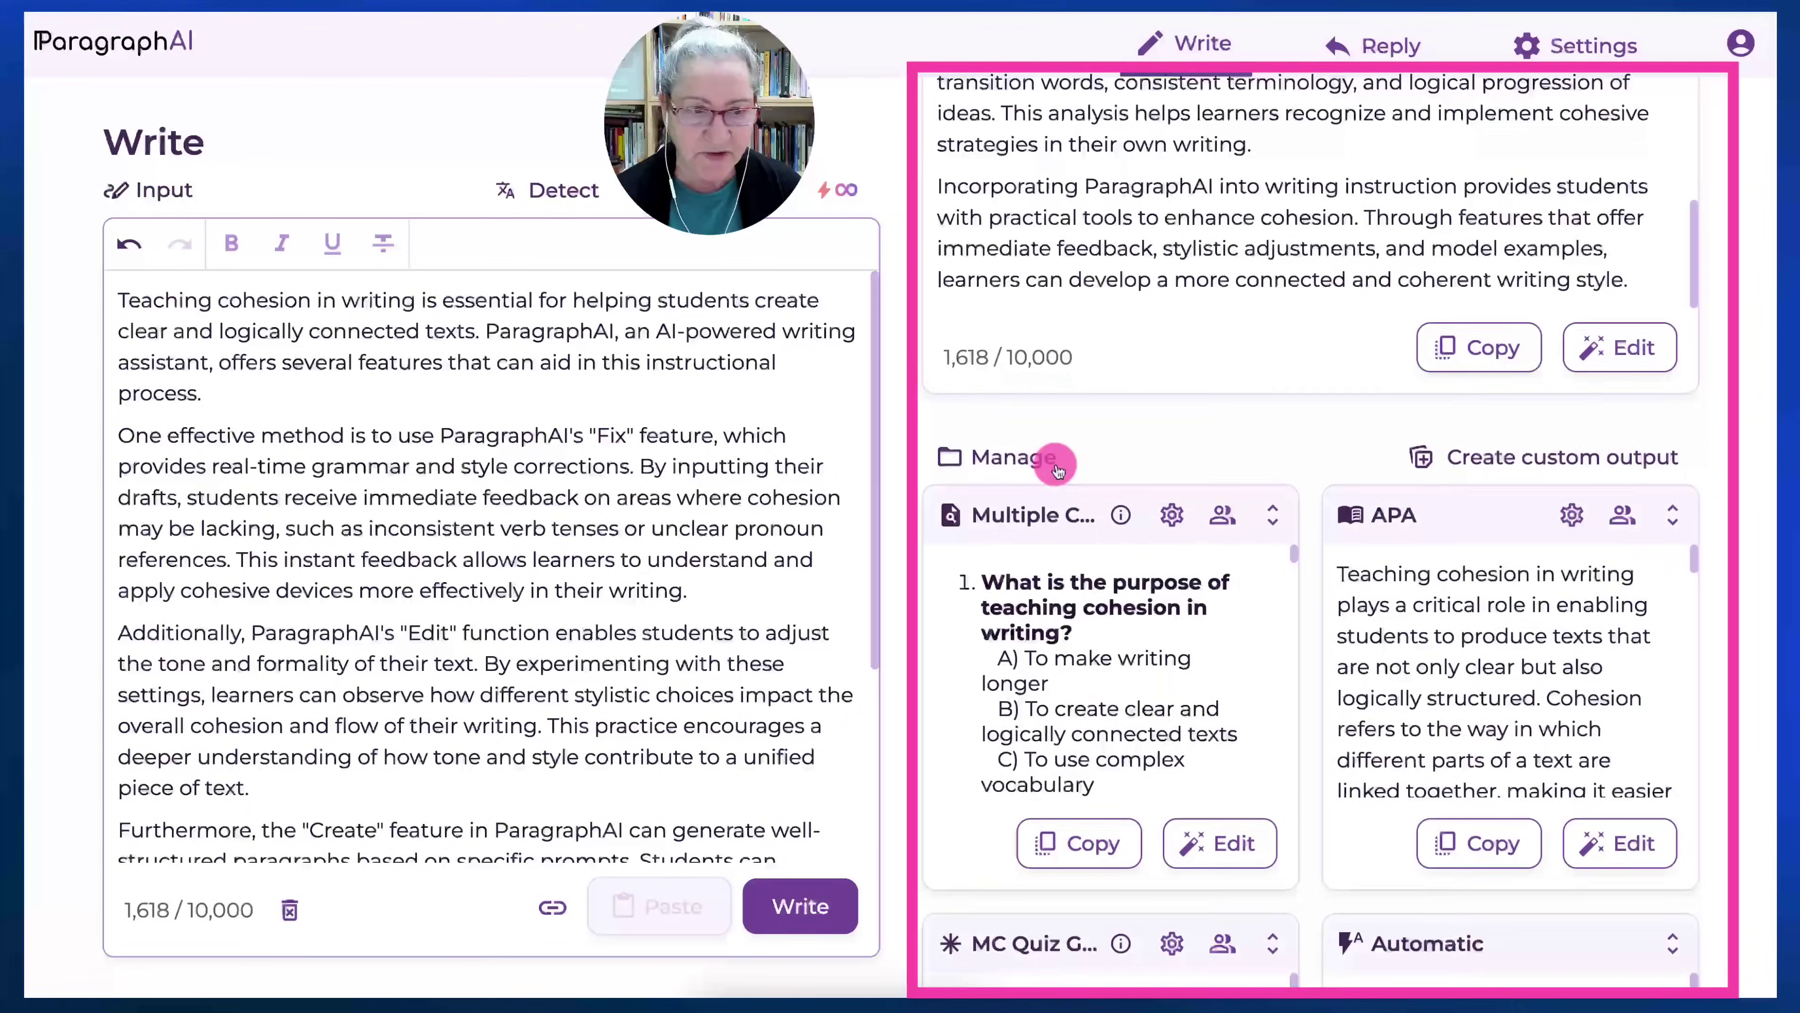
pyautogui.scroll(-5, 450, 482)
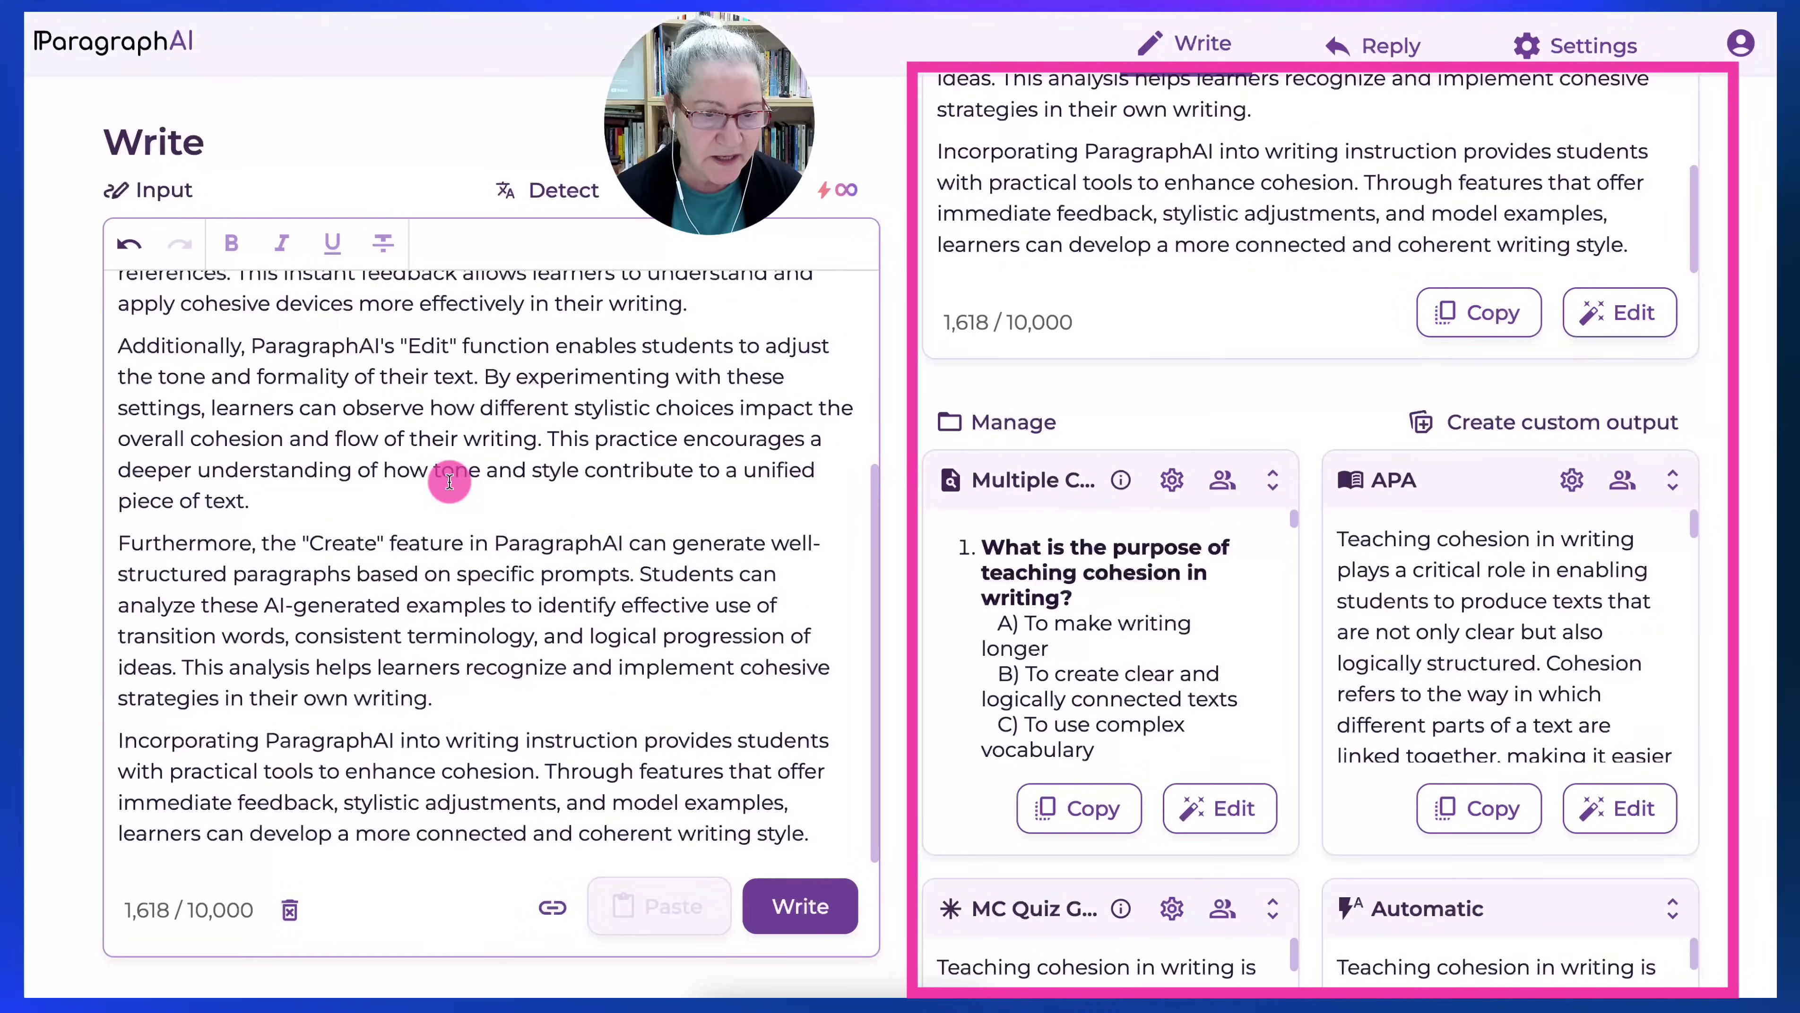